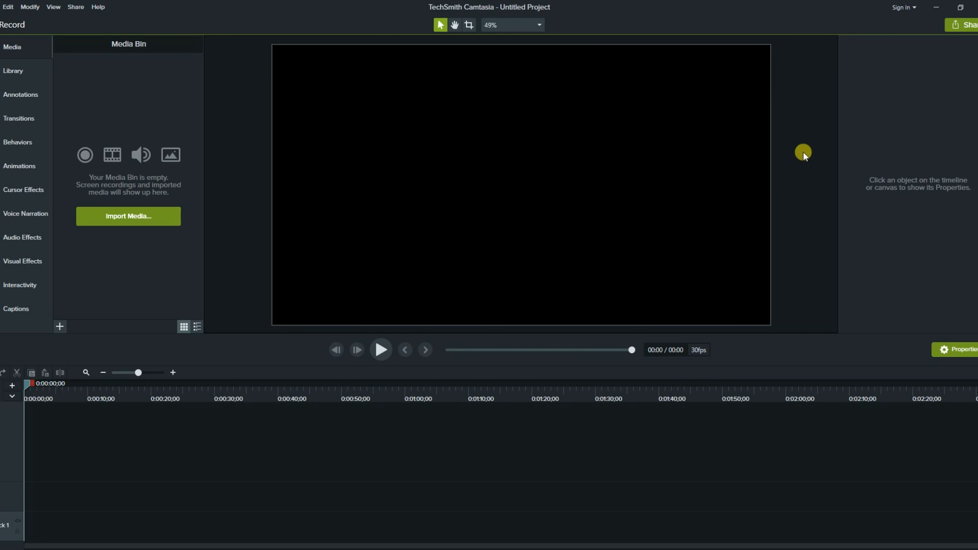
Open Camtasia Recorder for full-screen capture with camera and audio on, and position its toolbar.
left_click(10, 26)
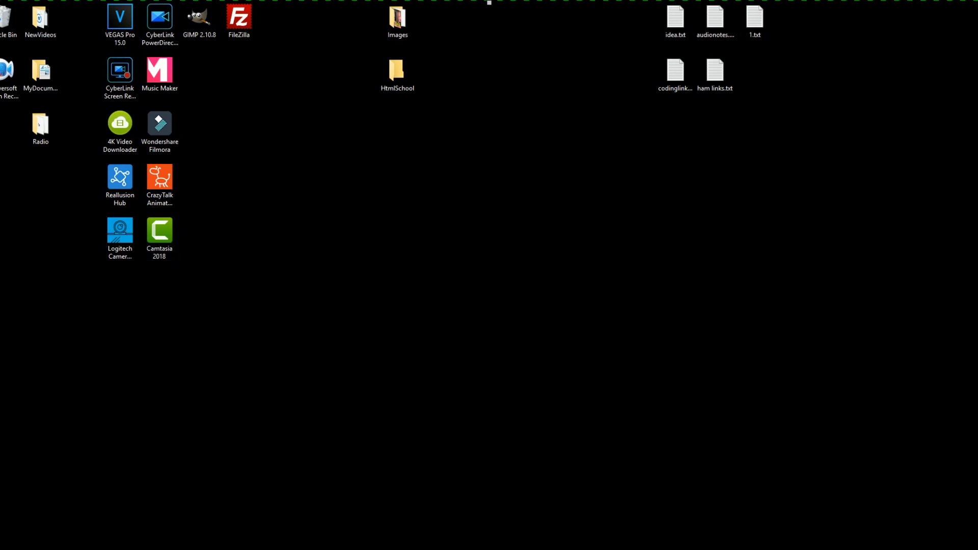
mouse_move(474, 258)
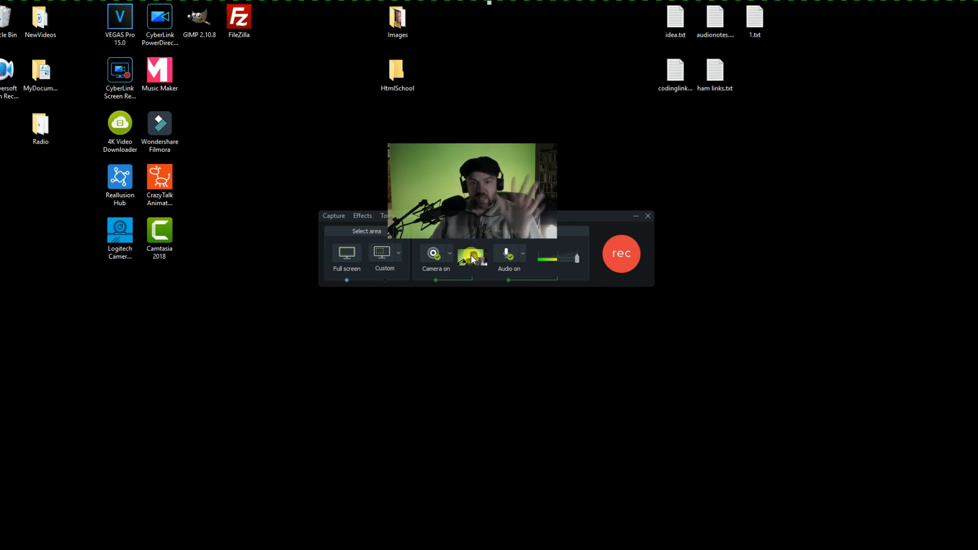
left_click_drag(575, 218, 606, 212)
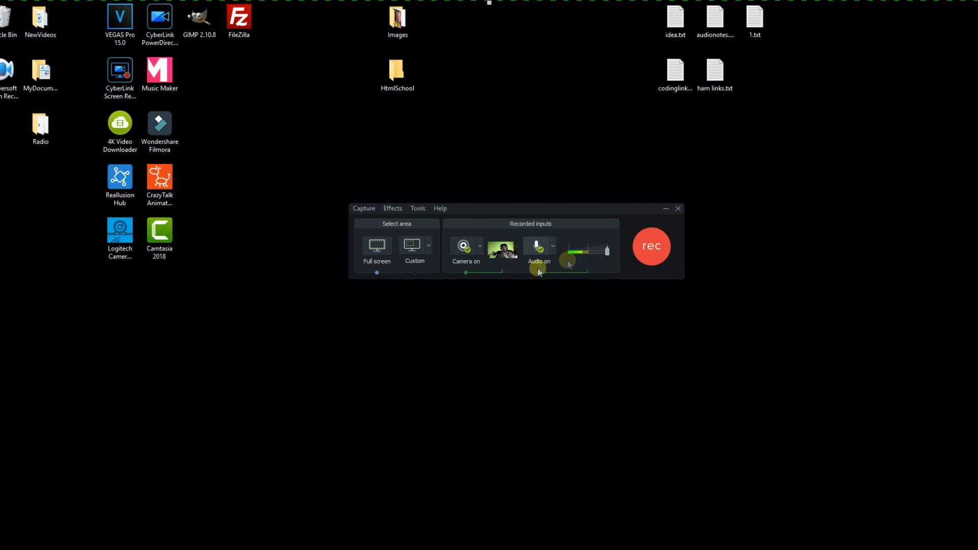
mouse_move(493, 249)
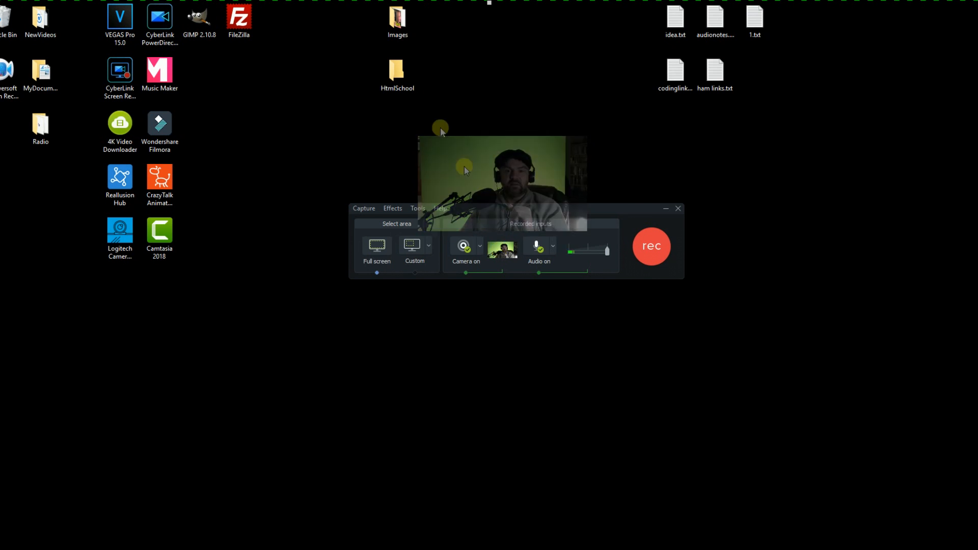
left_click_drag(554, 209, 664, 214)
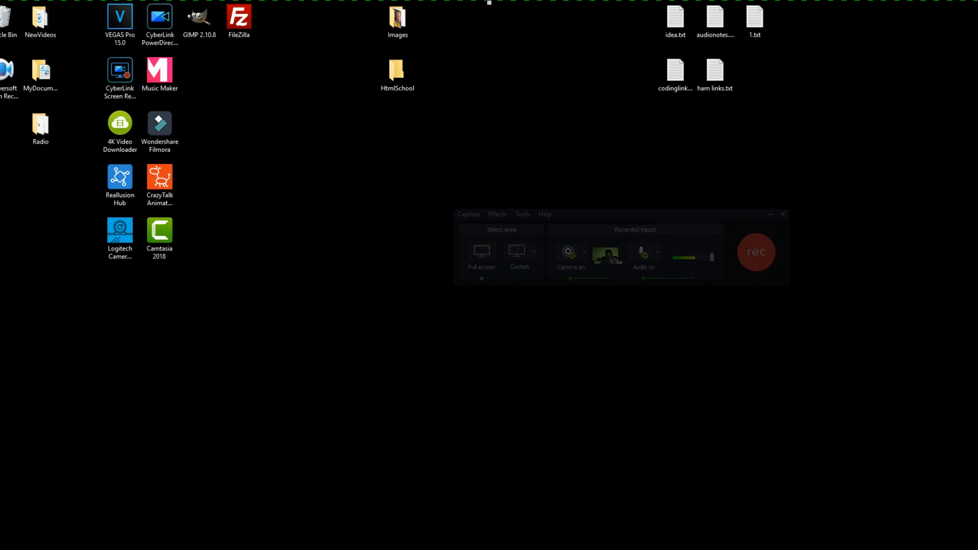
Open the HtmlSchool folder to confirm it's empty, close it, and move the recorder panel mid-screen.
double_click(402, 79)
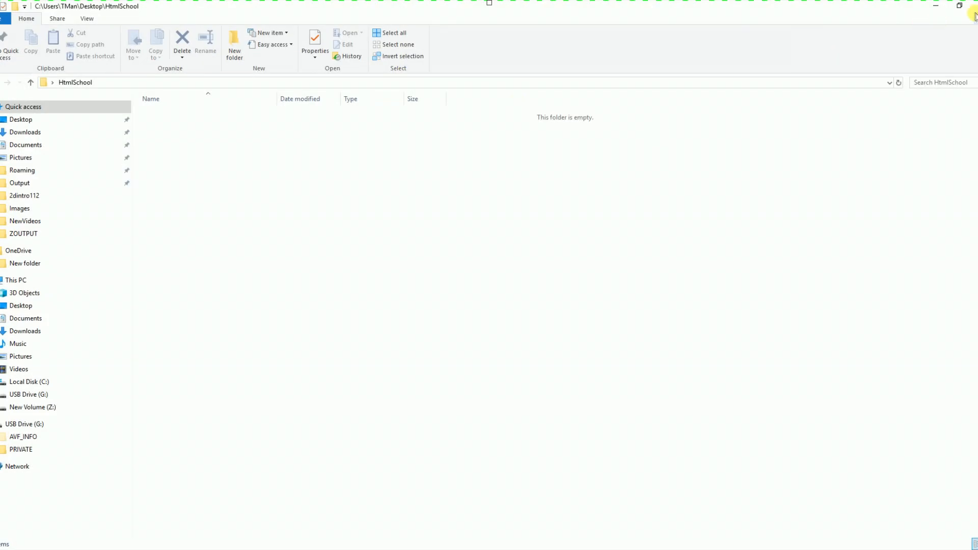
left_click(959, 6)
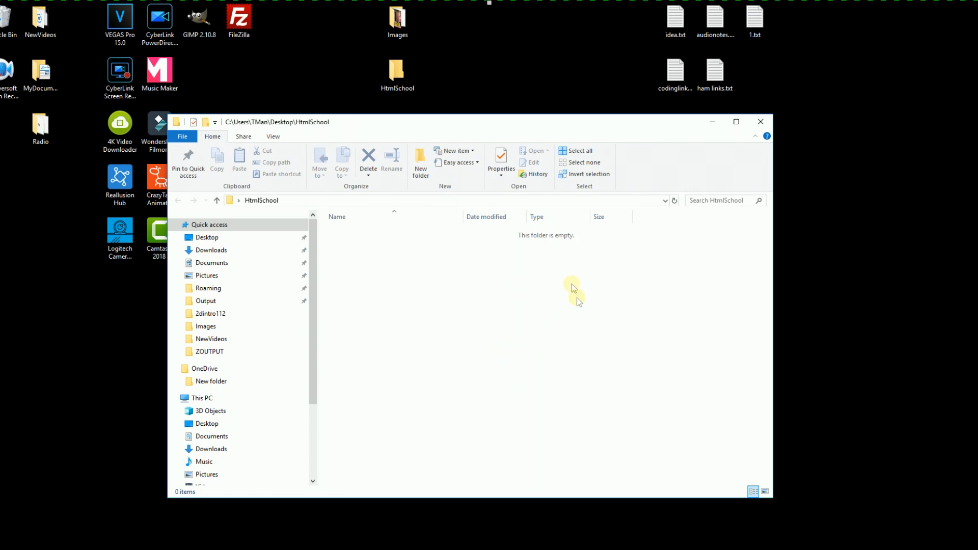
left_click(757, 125)
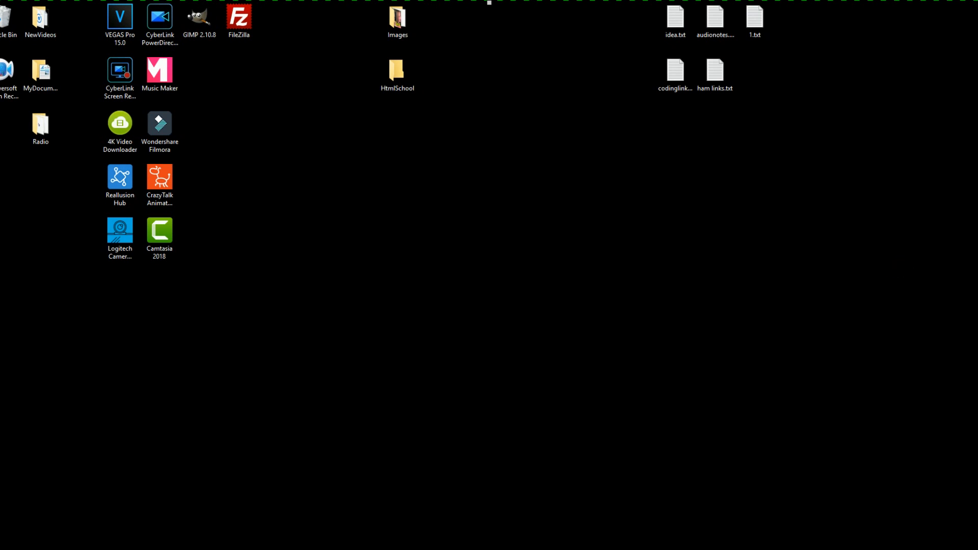
left_click_drag(977, 173, 608, 172)
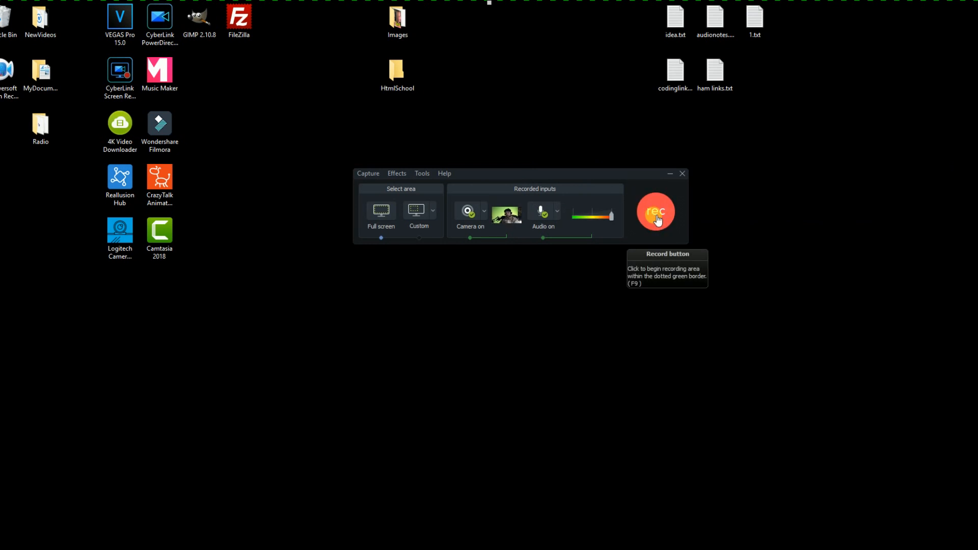
Start recording, then empty the Recycle Bin and confirm the permanent deletion.
left_click(661, 220)
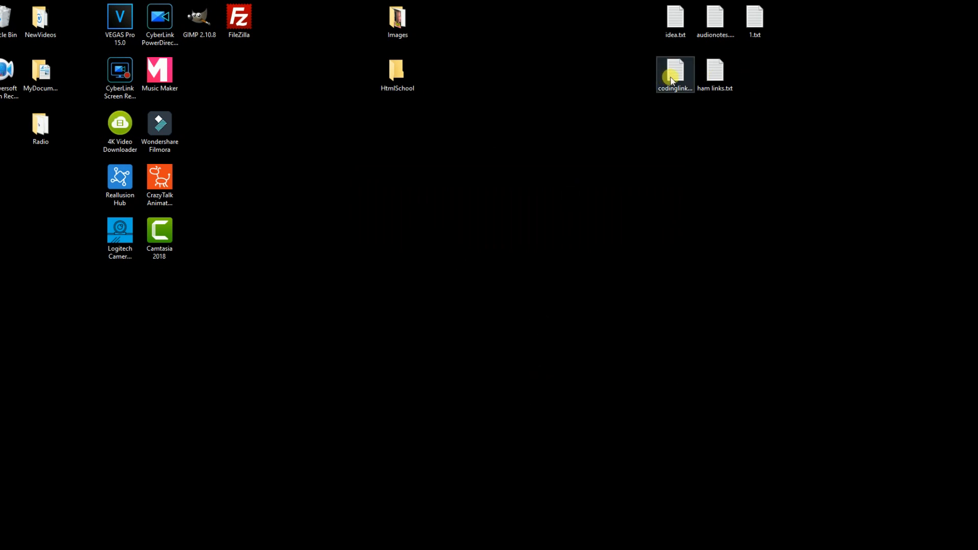
double_click(9, 37)
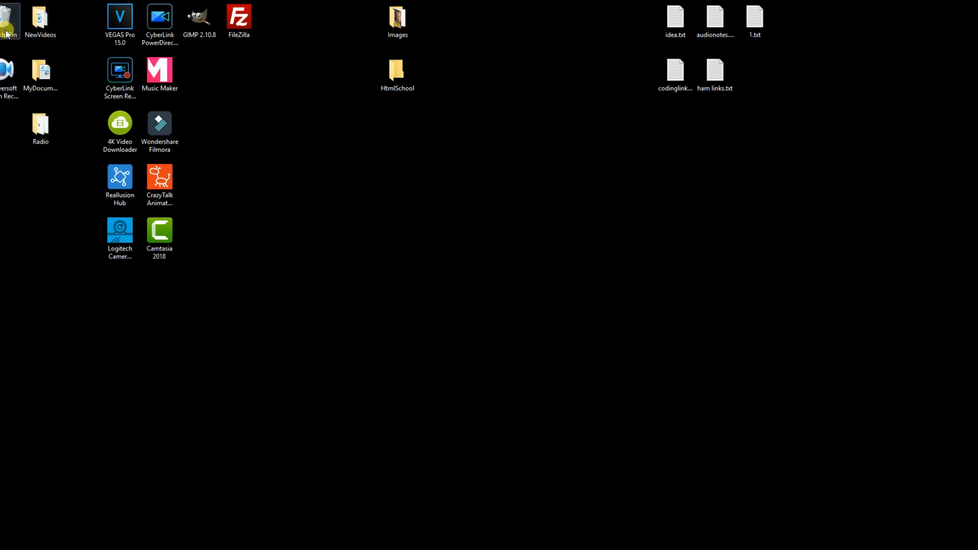
right_click(548, 315)
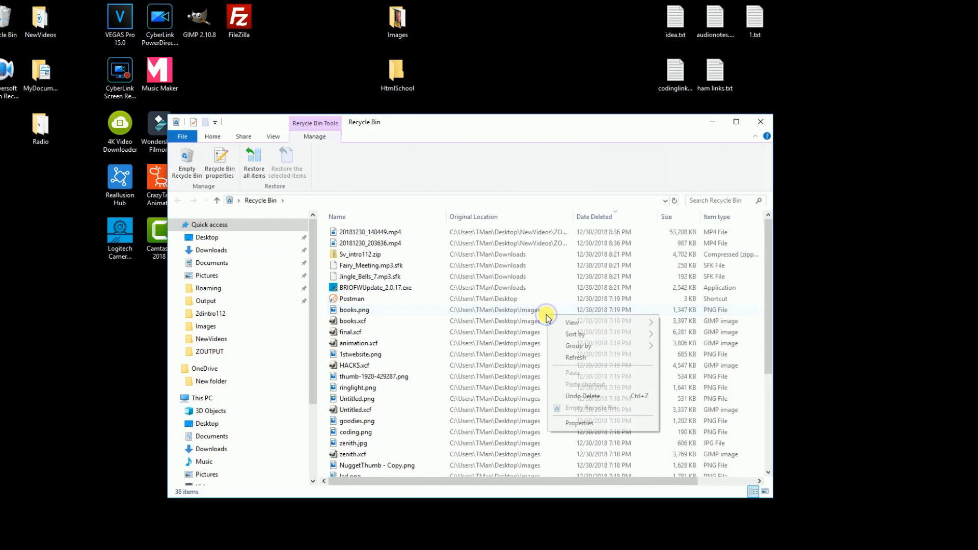
left_click(604, 406)
left_click(531, 289)
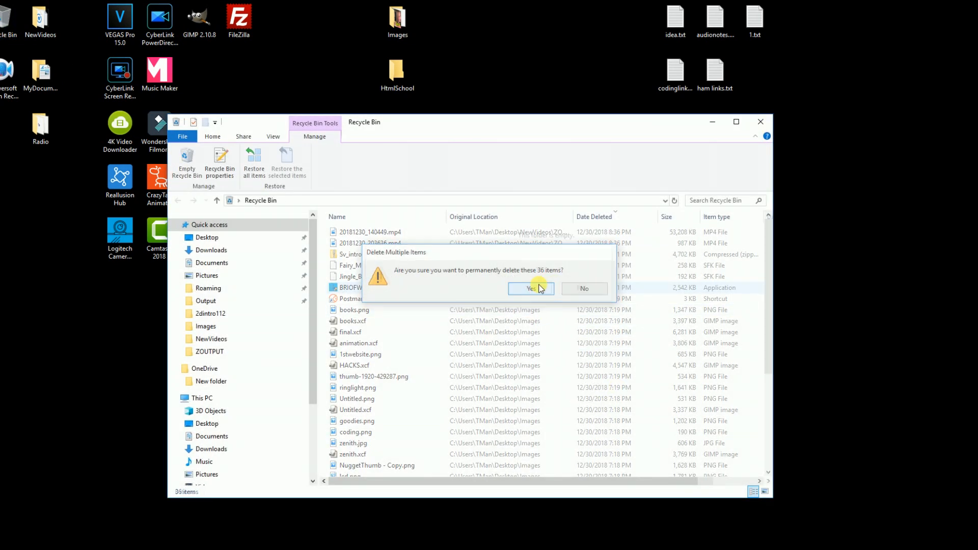
left_click(758, 124)
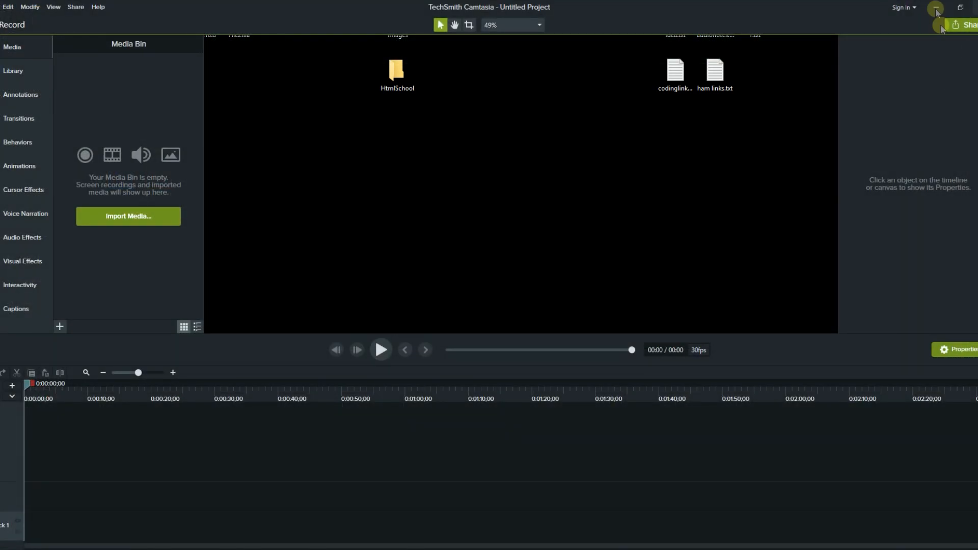
Reveal the recorder toolbar and stop the recording to create Rec 12-30-18_006.
left_click(933, 7)
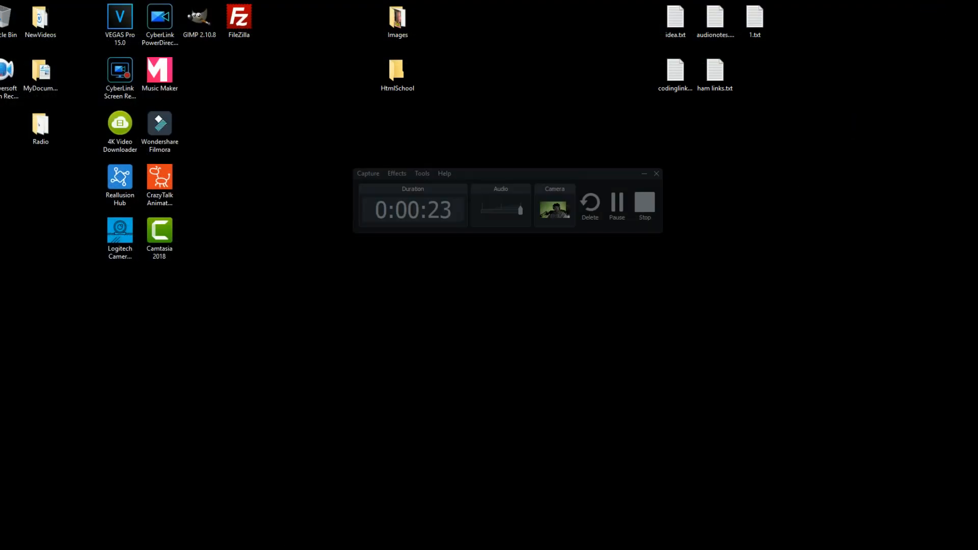
left_click_drag(578, 173, 658, 188)
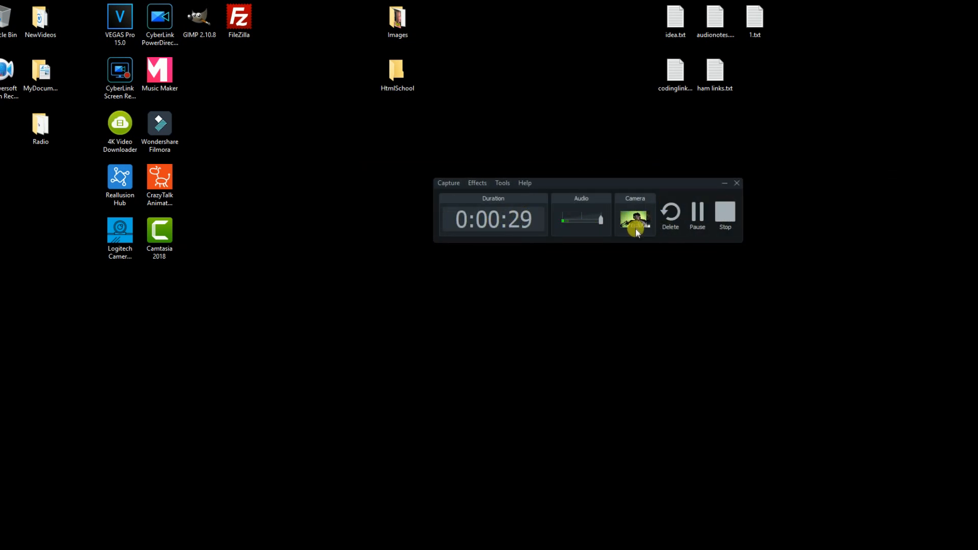
left_click(725, 219)
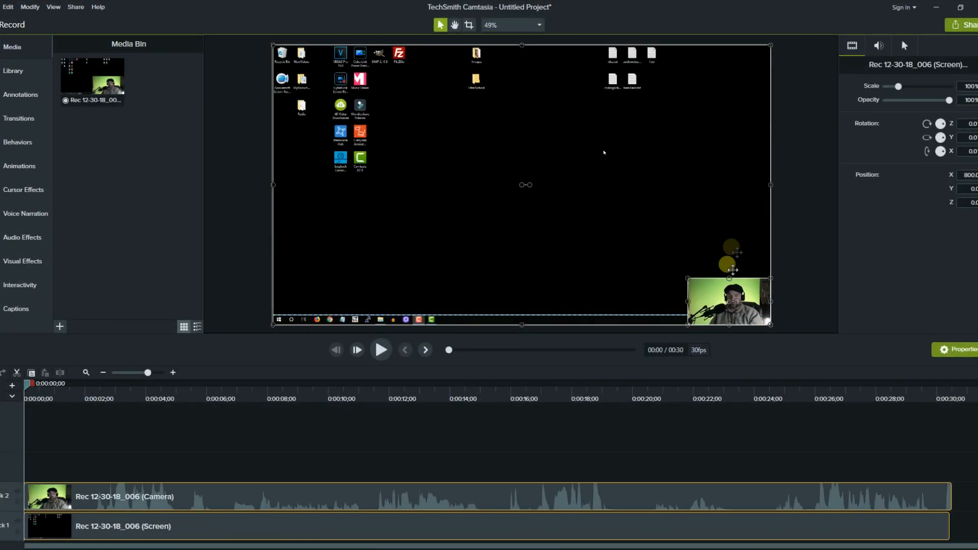
Select the webcam overlay on the canvas and enlarge it over the screen recording.
mouse_move(714, 297)
left_mouse_down()
mouse_move(706, 290)
mouse_move(713, 297)
left_mouse_up()
left_click(779, 234)
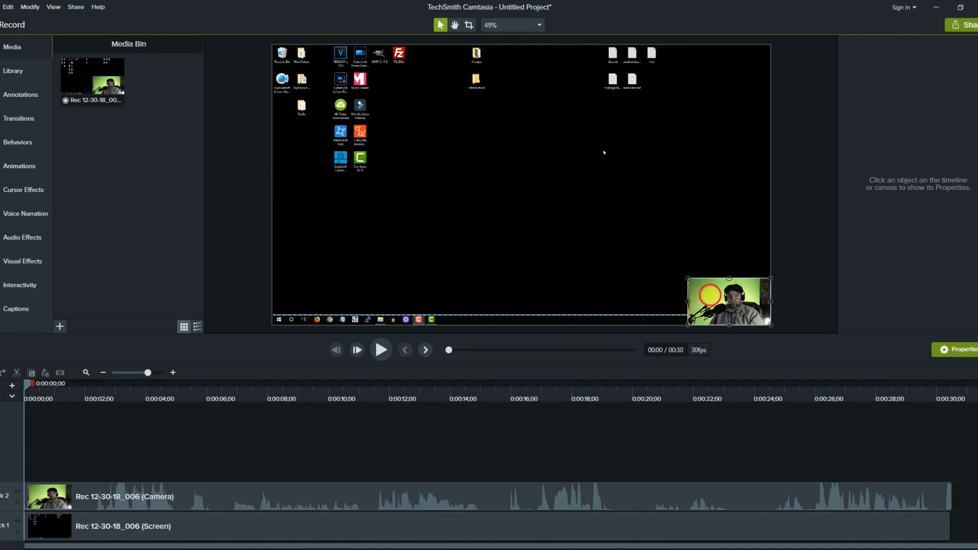
left_click(706, 294)
left_click_drag(690, 283, 551, 205)
mouse_move(685, 256)
left_mouse_down()
mouse_move(665, 306)
mouse_move(648, 224)
mouse_move(662, 256)
mouse_move(688, 258)
left_mouse_up()
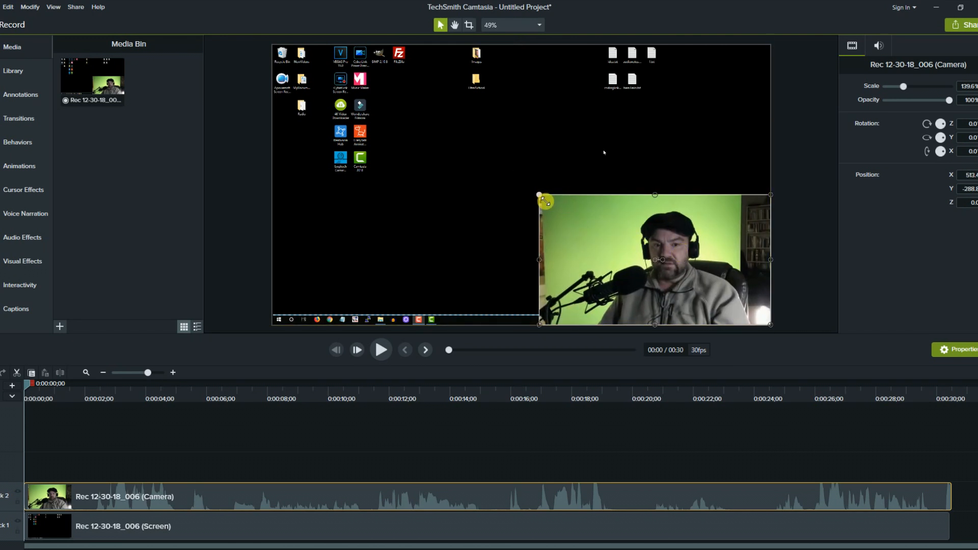
Crop the webcam's left, top and right edges and move it to the bottom-right corner.
key("alt")
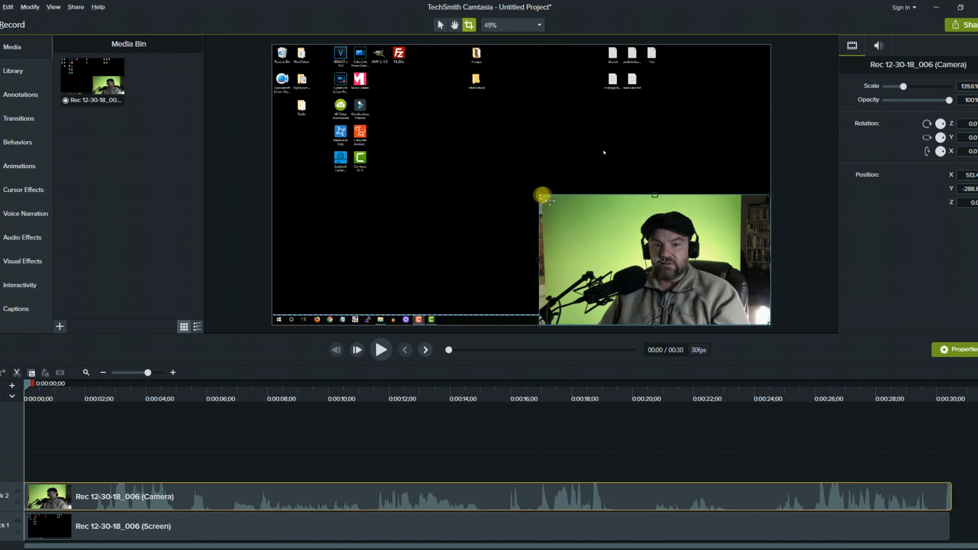
left_click_drag(543, 199, 566, 201)
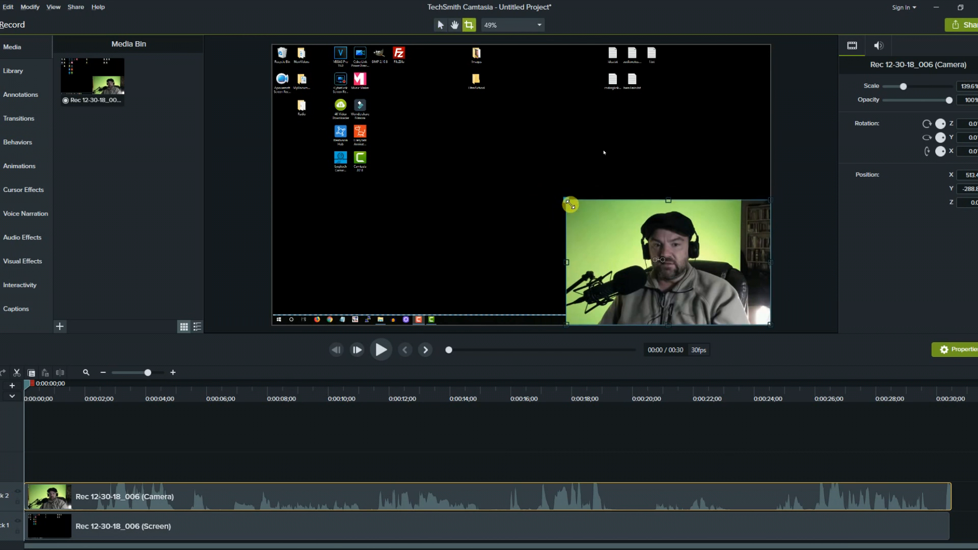
left_click_drag(776, 264, 737, 263)
left_click_drag(569, 204, 600, 218)
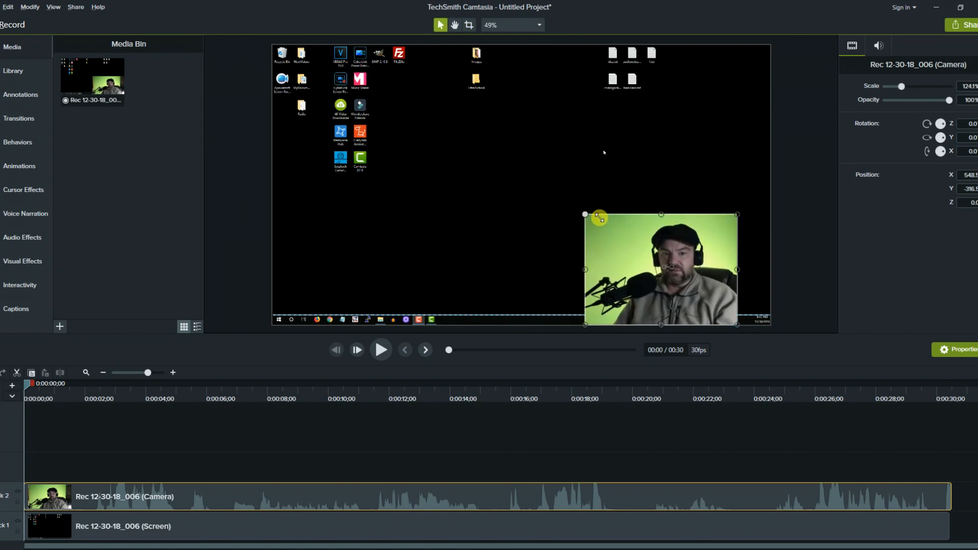
mouse_move(649, 253)
left_mouse_down()
mouse_move(682, 253)
mouse_move(661, 254)
left_mouse_up()
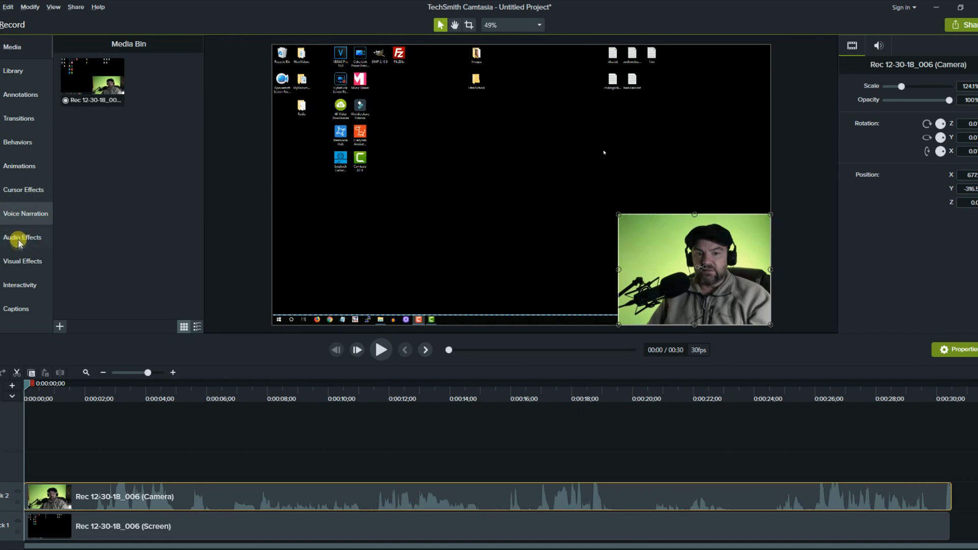
left_click(20, 263)
Apply Remove a Color to the webcam clip and sample its green background.
left_click(103, 180)
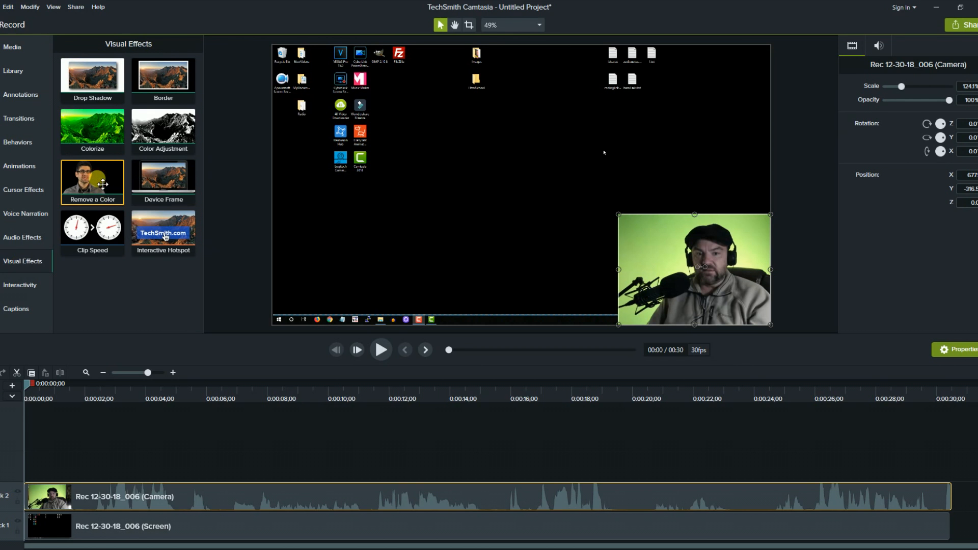
left_click_drag(102, 184, 675, 248)
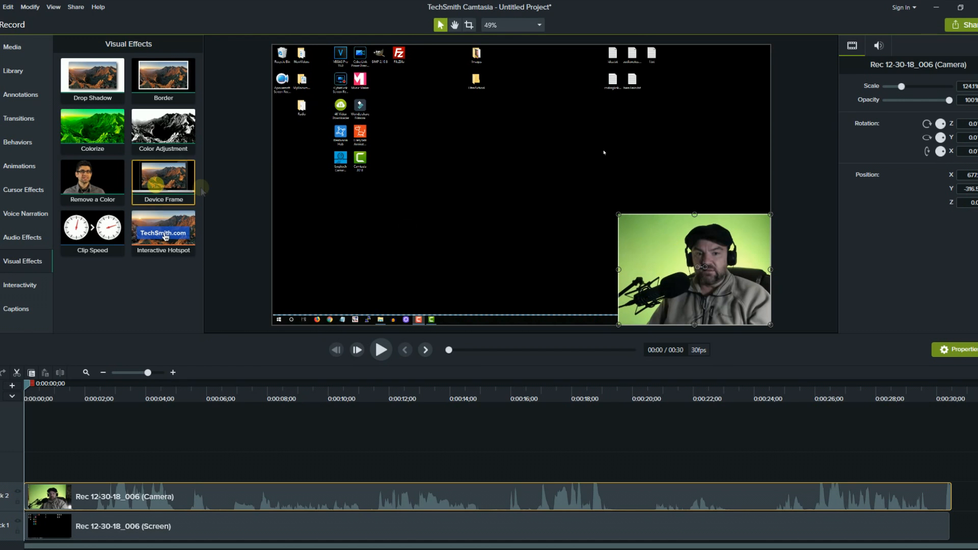
left_click_drag(83, 186, 662, 249)
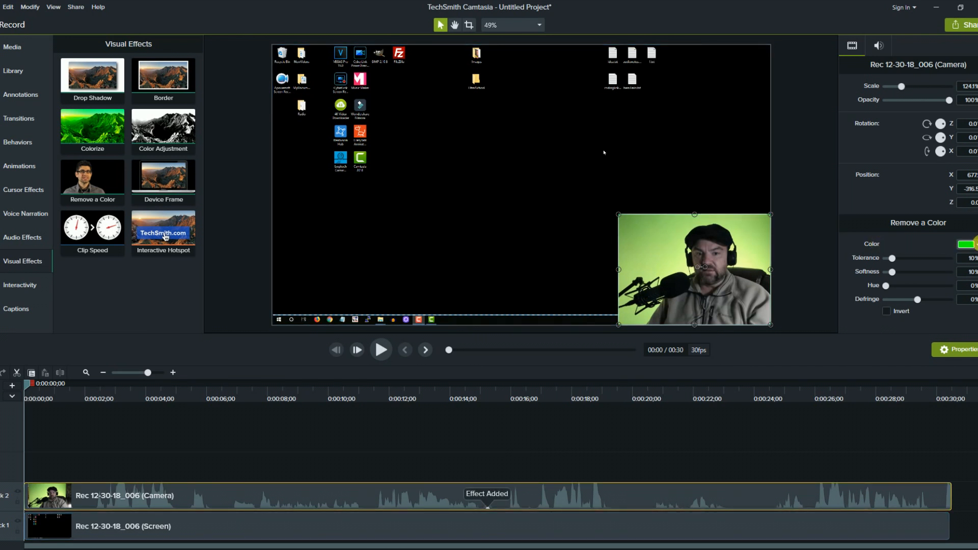
left_click(975, 244)
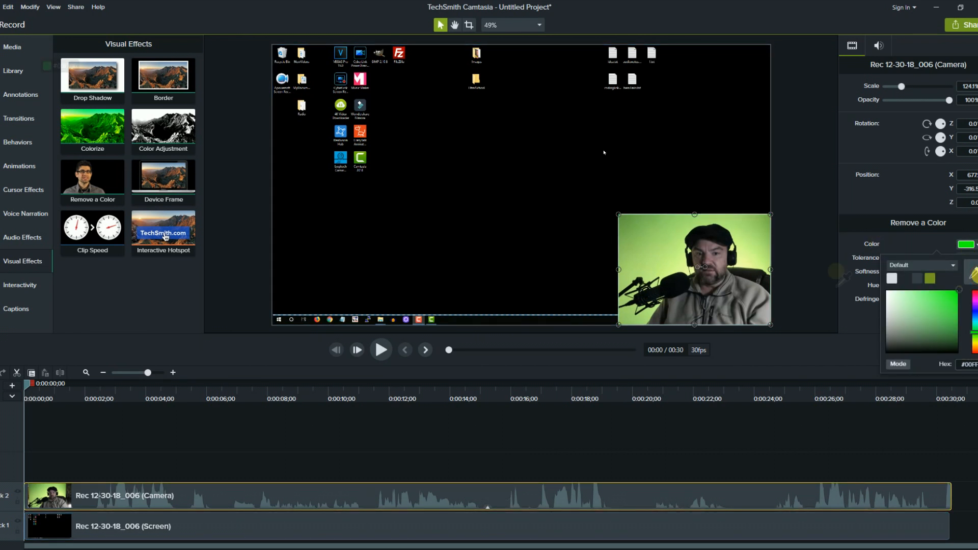
left_click(971, 275)
left_click(671, 262)
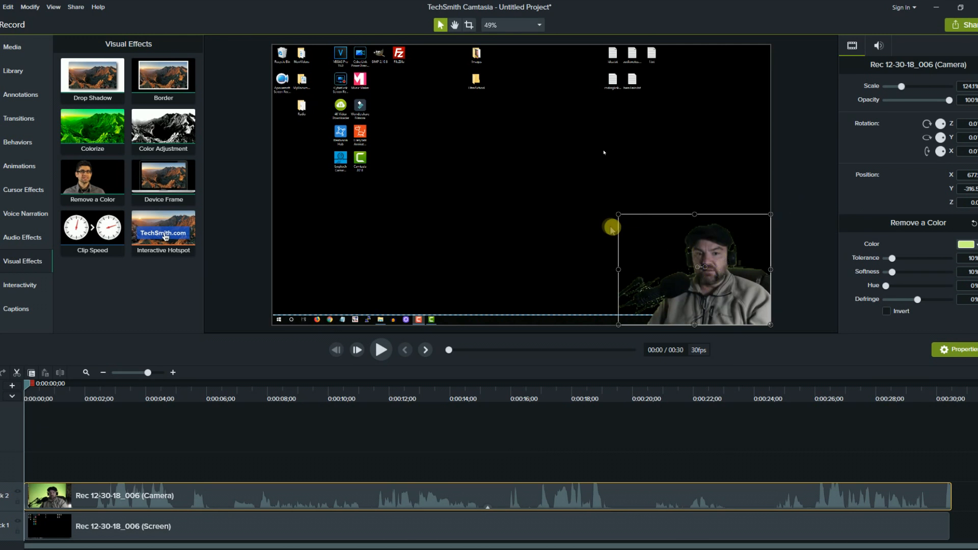
Enlarge the keyed webcam overlay and resample the colour to remove.
left_click_drag(618, 216, 513, 138)
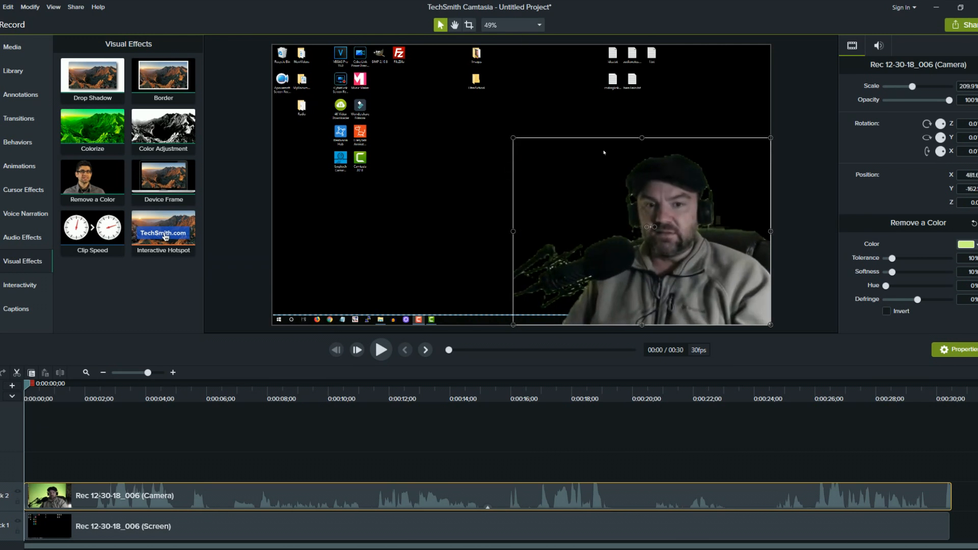
left_click(972, 244)
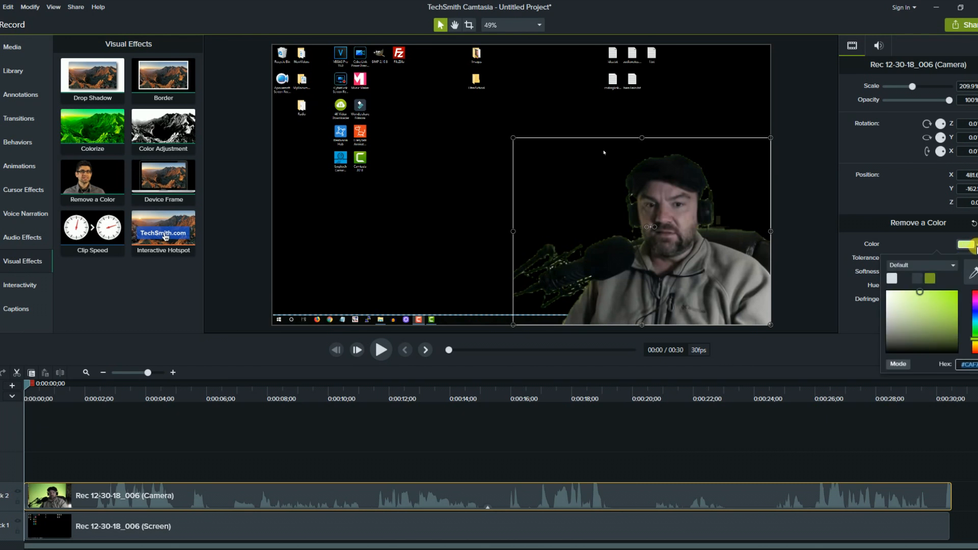
left_click(970, 277)
left_click_drag(617, 215, 445, 133)
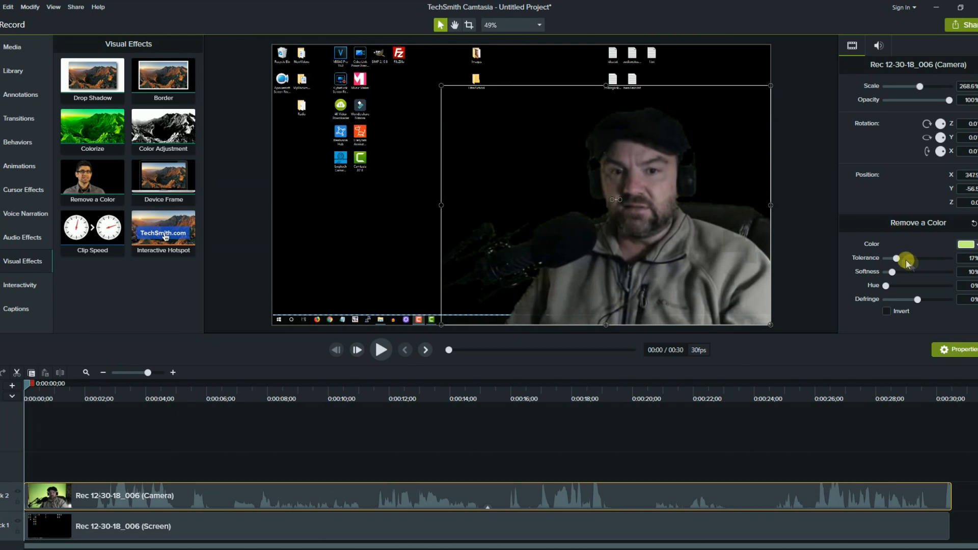
Set key tolerance to 14% and softness to 10%, then shrink the webcam to 141% bottom-right.
left_click_drag(898, 257, 900, 261)
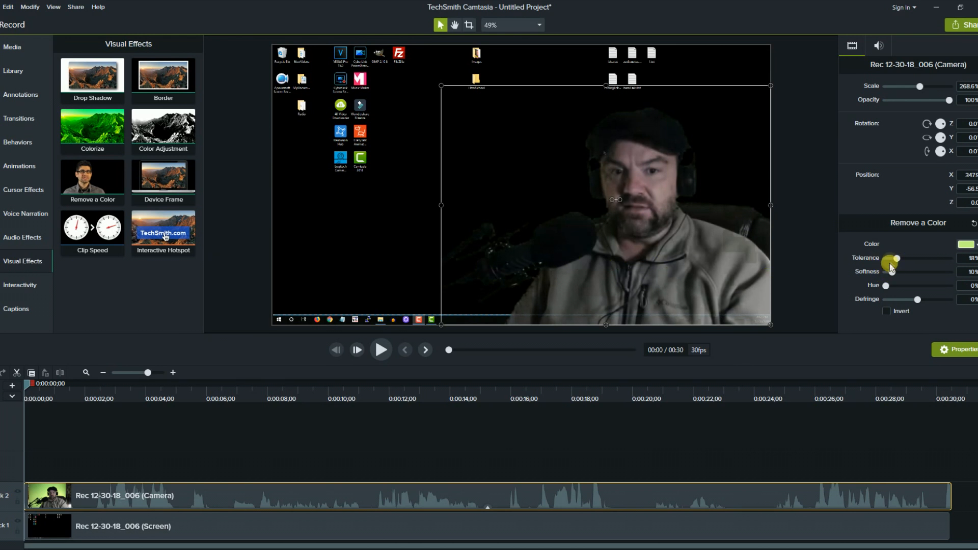
left_click_drag(897, 261, 894, 259)
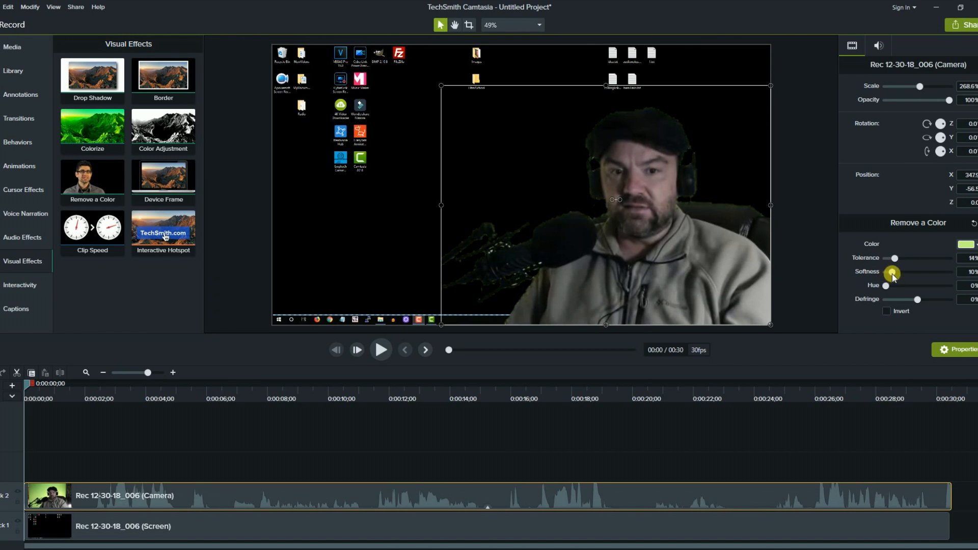
left_click_drag(892, 273, 885, 278)
left_click_drag(447, 92, 601, 201)
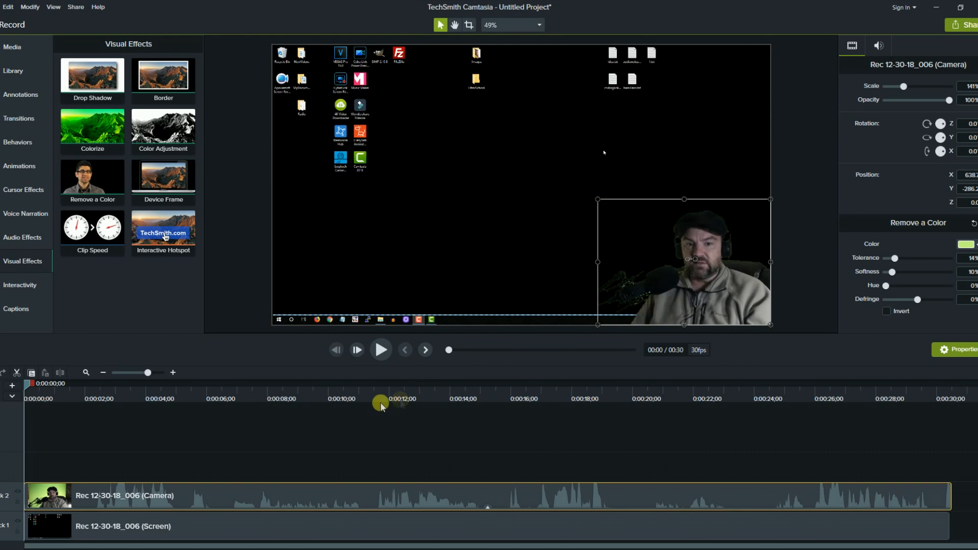
left_click(382, 351)
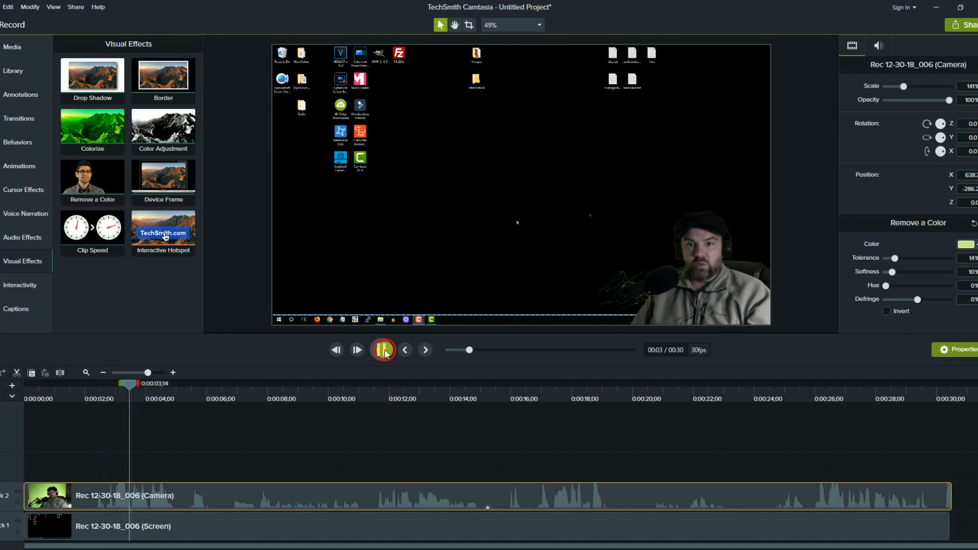
Turn on Mix to mono for the Screen clip's audio and preview the playback.
left_click(384, 350)
left_click(385, 525)
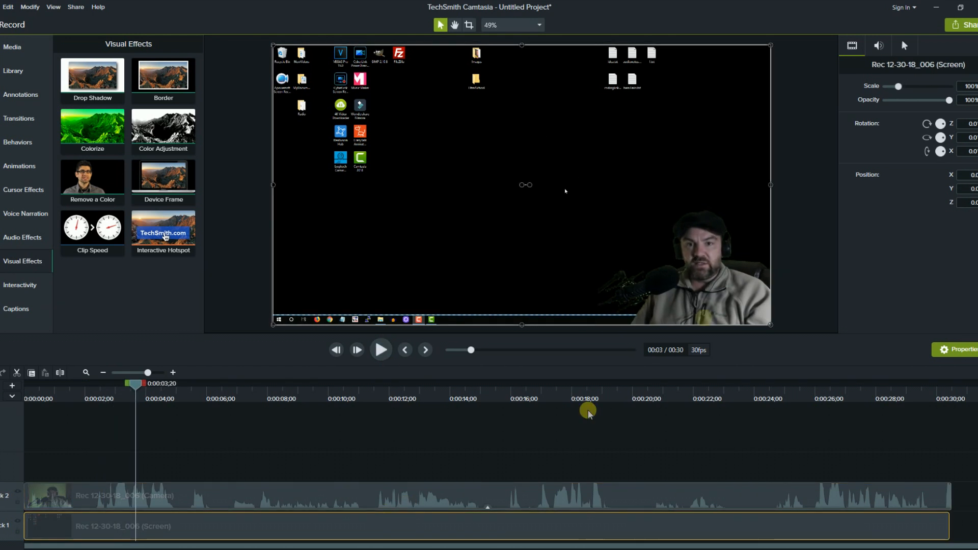
left_click(879, 46)
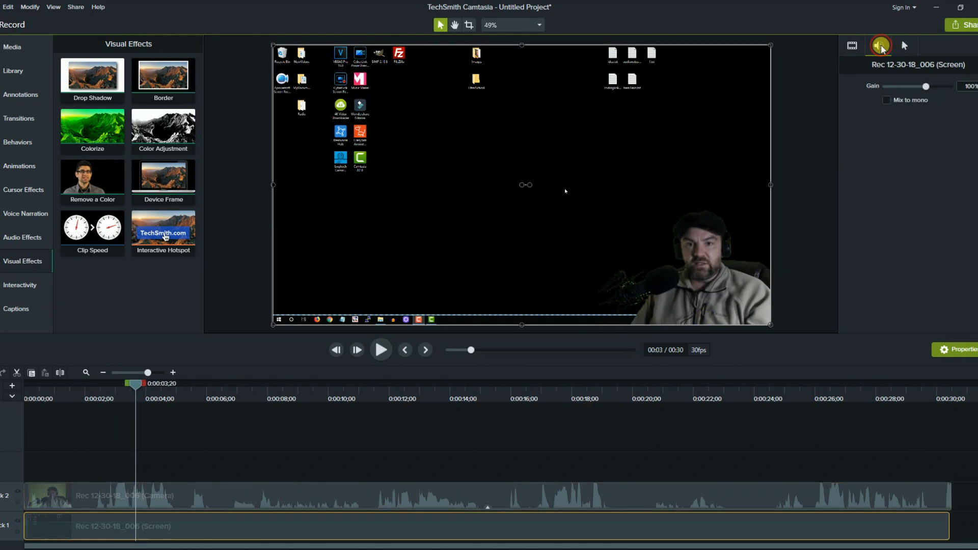
left_click(887, 101)
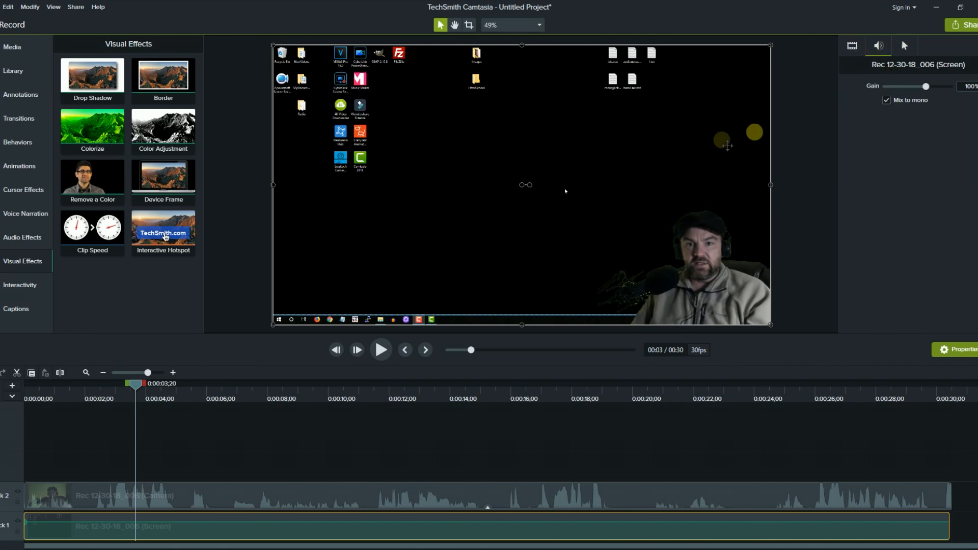
left_click(381, 350)
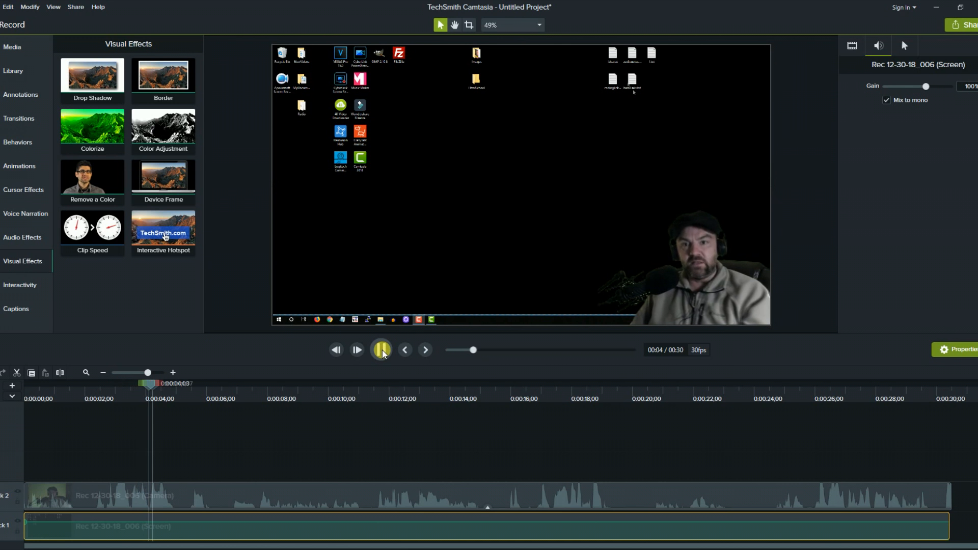
left_click(382, 350)
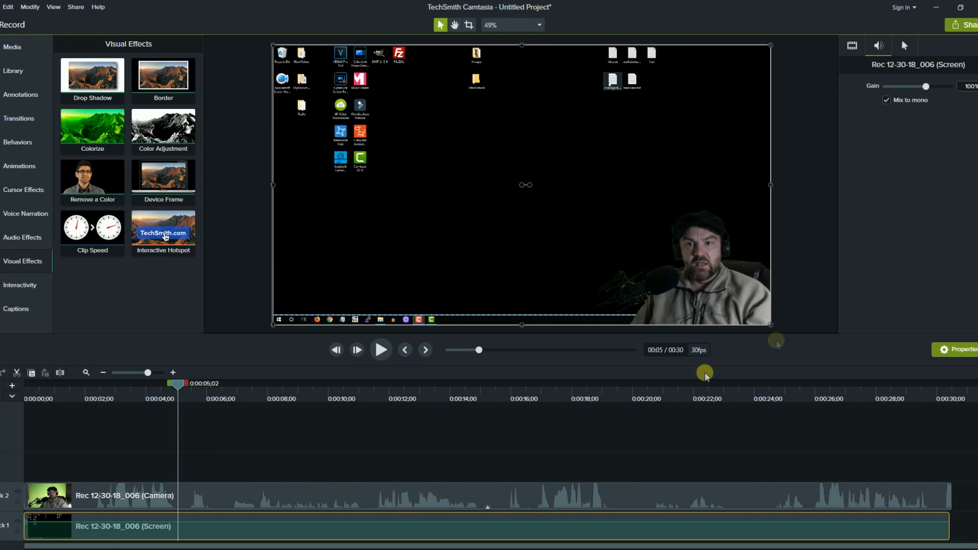
left_click(381, 350)
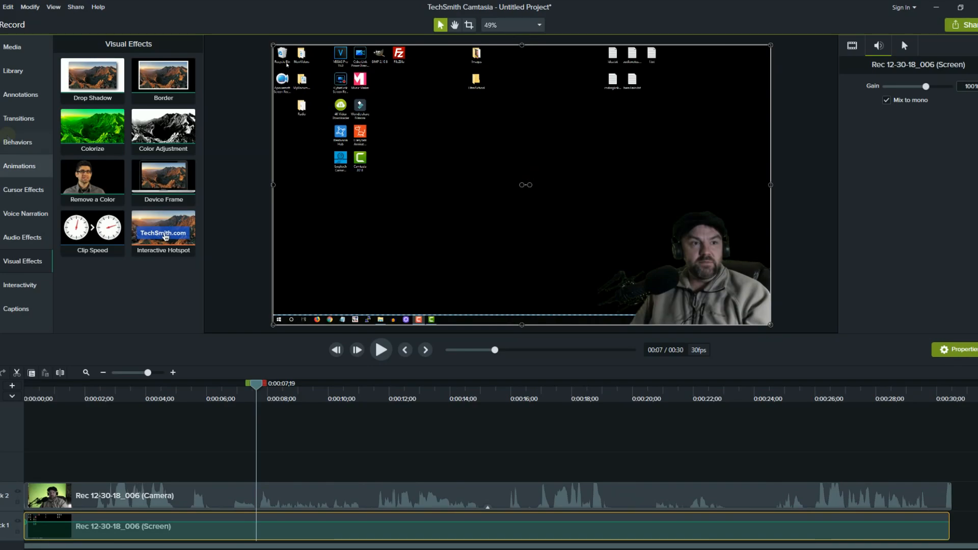
Apply a Cursor Highlight effect to the Screen clip and preview it.
left_click(22, 192)
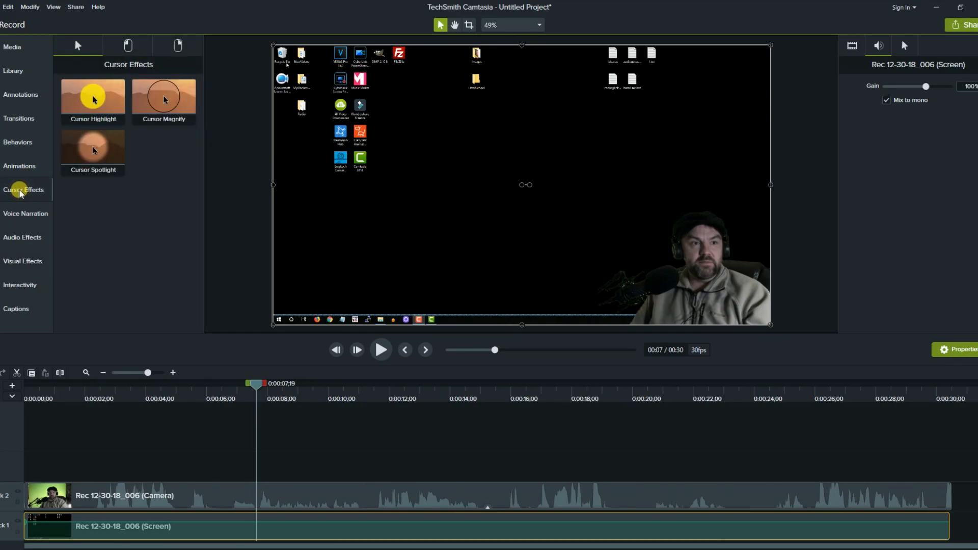
left_click_drag(93, 98, 188, 526)
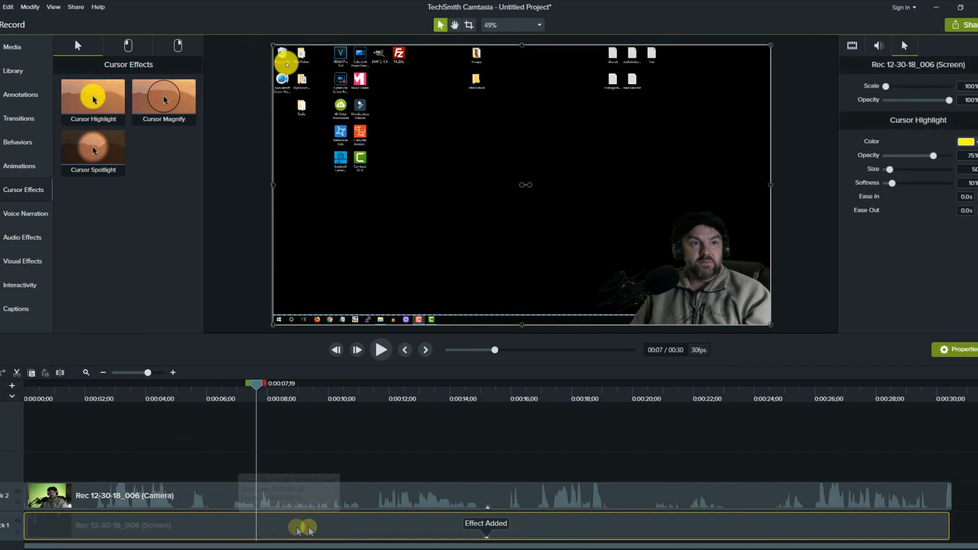
left_click(379, 352)
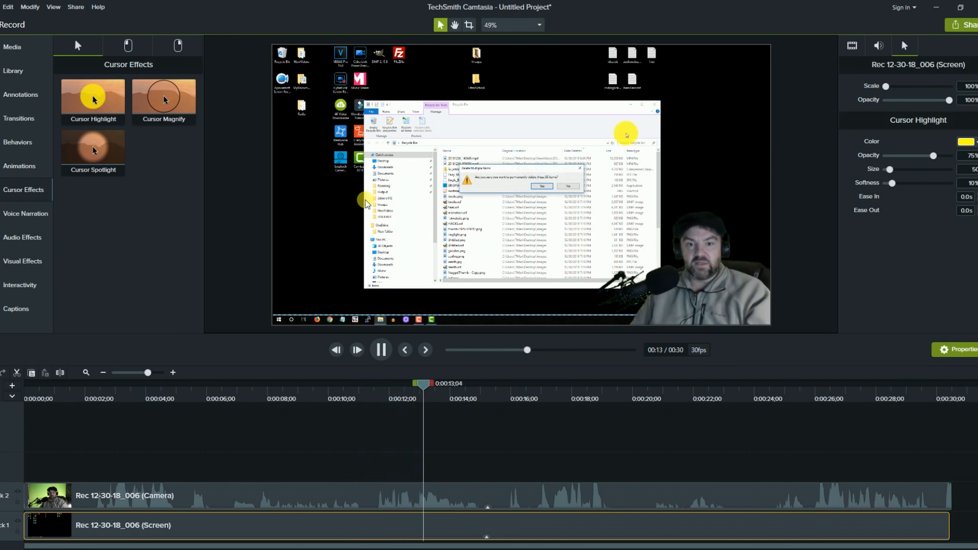
left_click(381, 349)
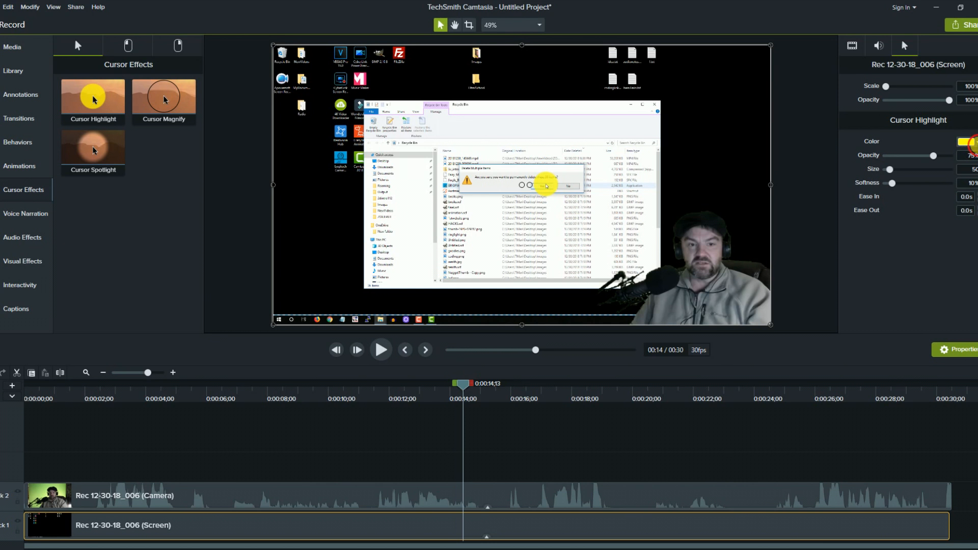
Change the cursor highlight colour to blue and lower its opacity to 35%.
left_click(973, 142)
left_click(974, 209)
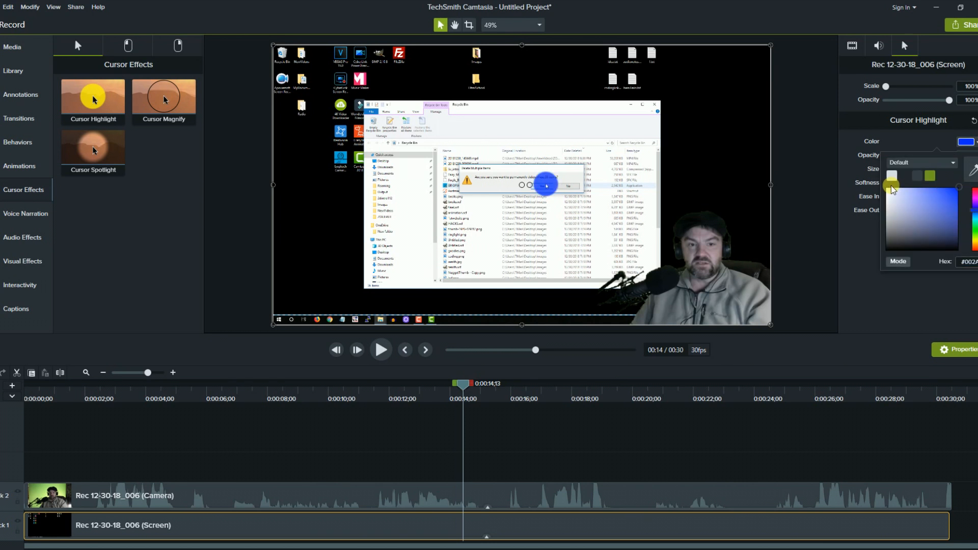
left_click(927, 143)
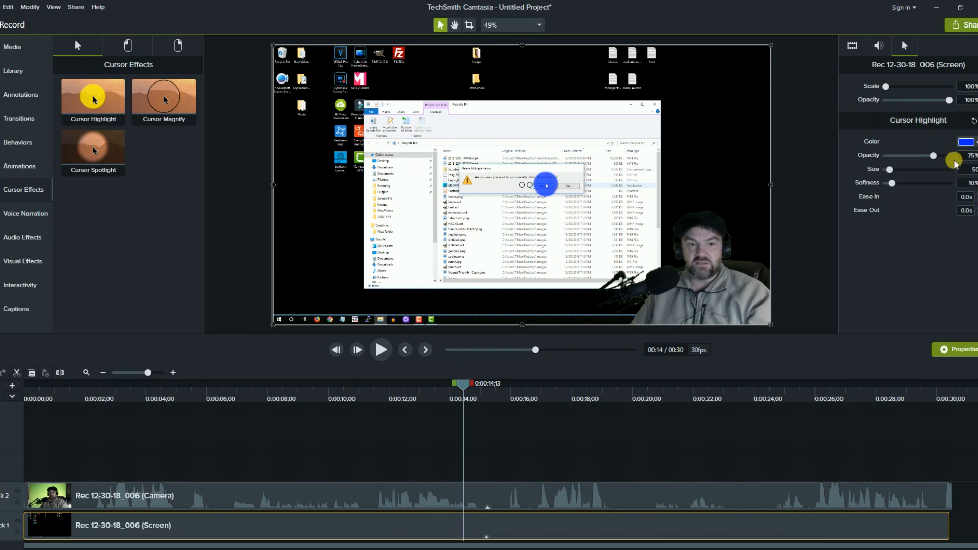
left_click_drag(940, 160, 894, 182)
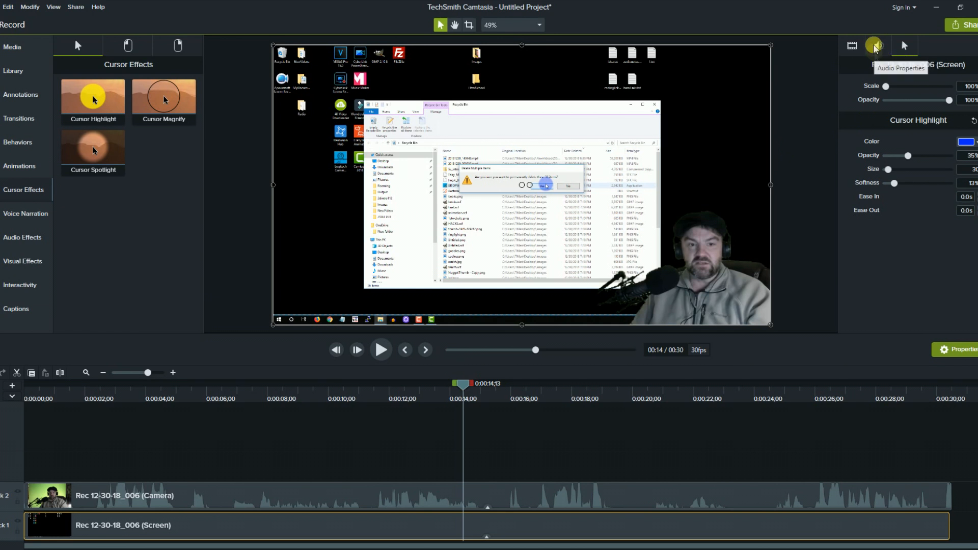
Add a Blur annotation sized over the Recycle Bin delete-confirmation dialog and preview it.
left_click(36, 244)
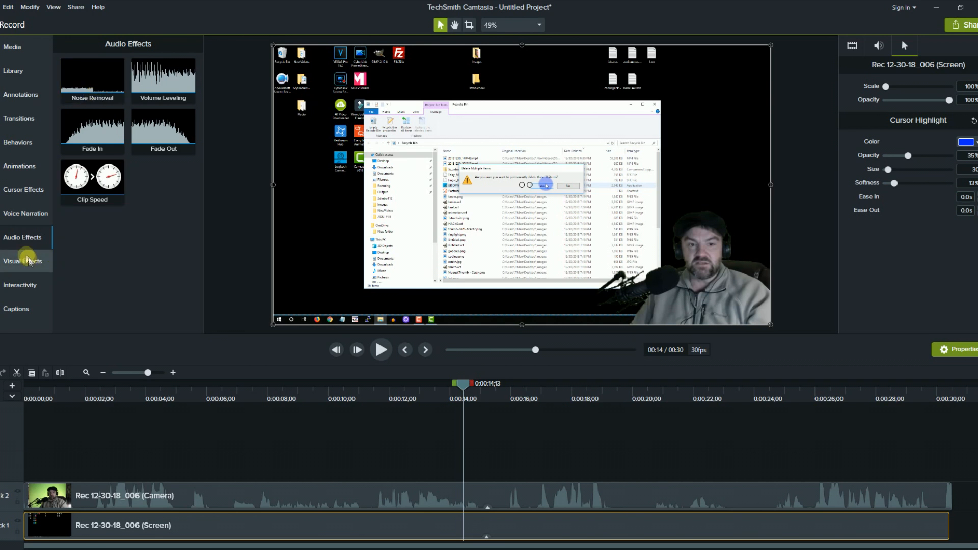
left_click(29, 101)
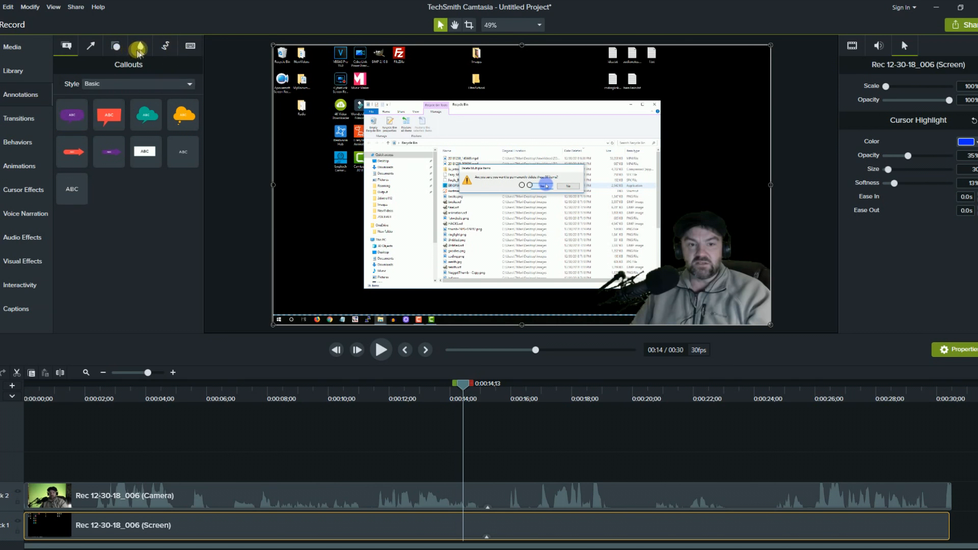
left_click(143, 49)
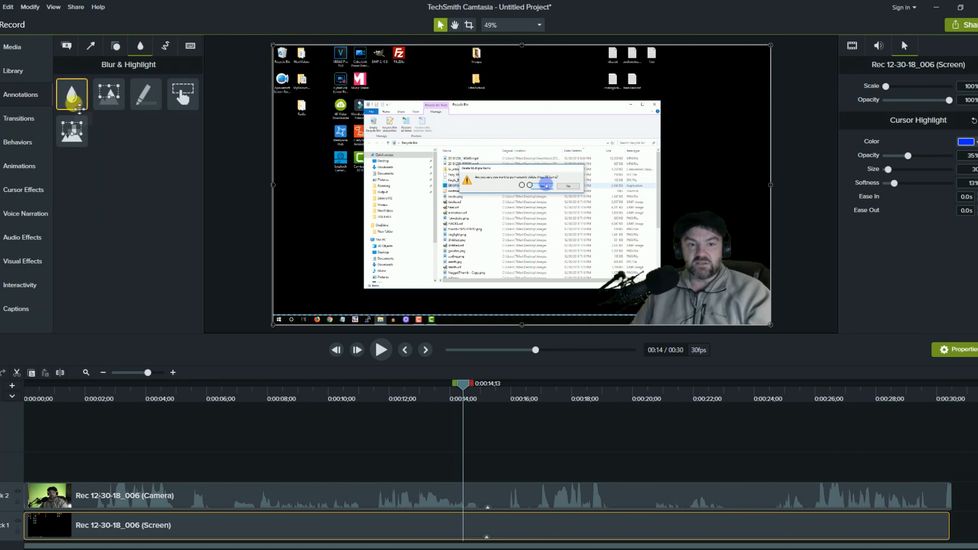
mouse_move(76, 104)
left_mouse_down()
mouse_move(148, 144)
mouse_move(284, 192)
mouse_move(446, 210)
mouse_move(494, 207)
mouse_move(509, 188)
mouse_move(501, 199)
left_mouse_up()
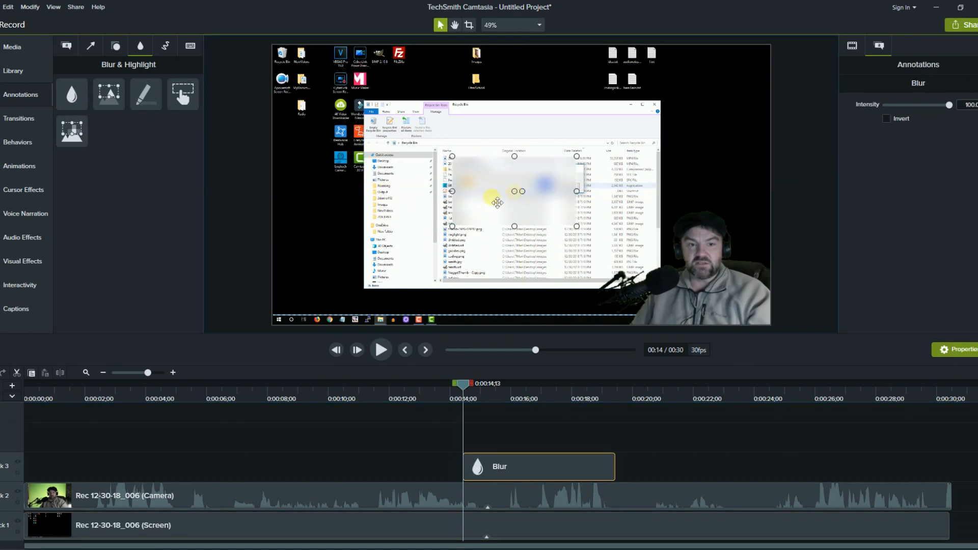
left_click_drag(454, 229, 538, 181)
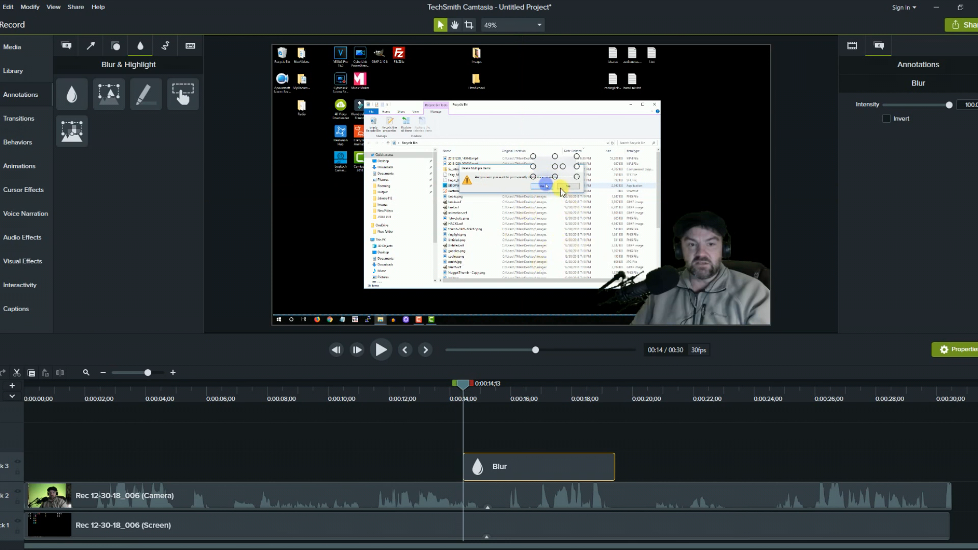
left_click_drag(539, 181, 496, 223)
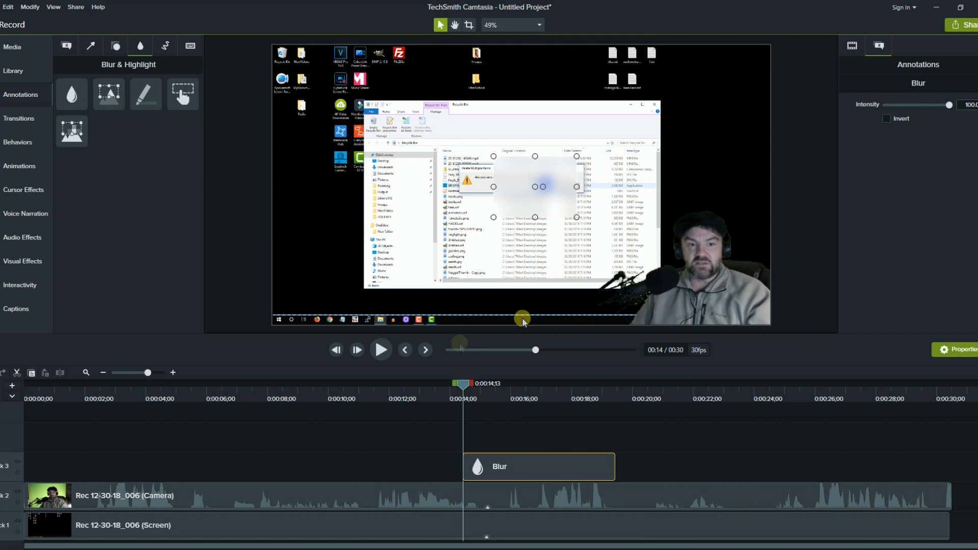
left_click(386, 353)
Delete the Blur clip from track 3.
left_click(386, 353)
left_click(6, 168)
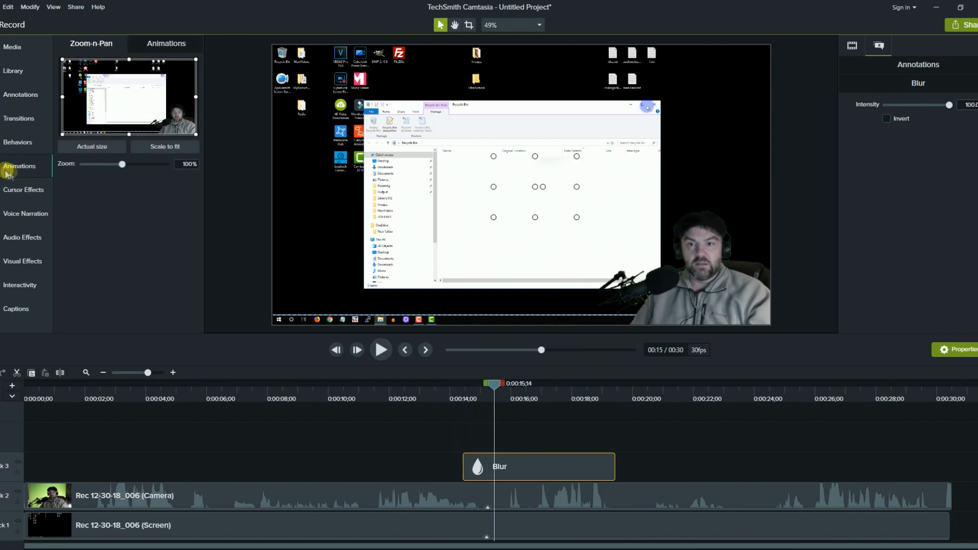
left_click(167, 44)
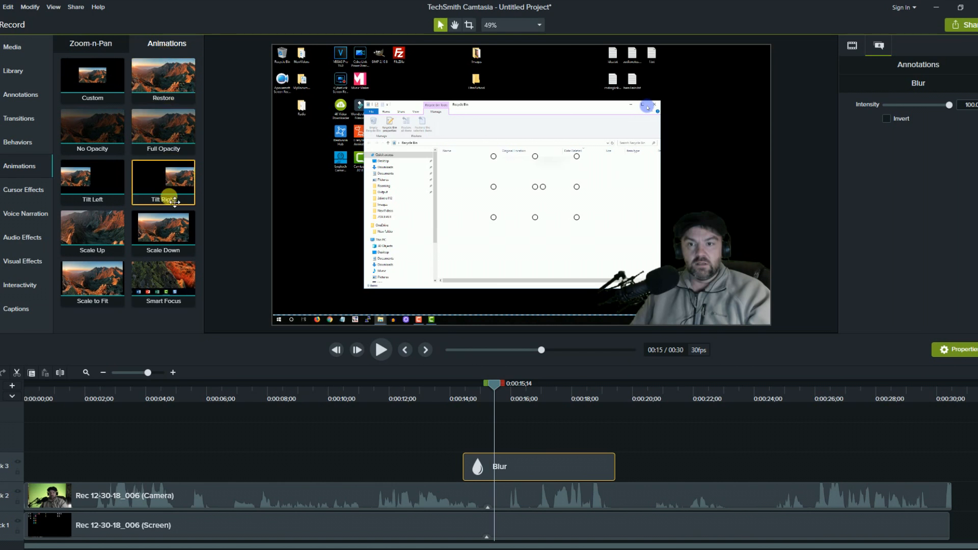
left_click_drag(186, 242, 502, 445)
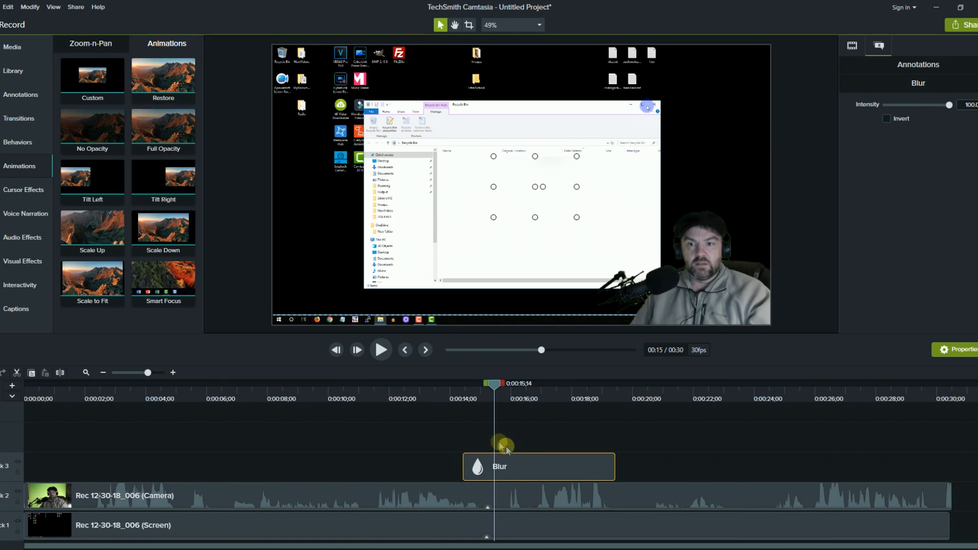
key("Delete")
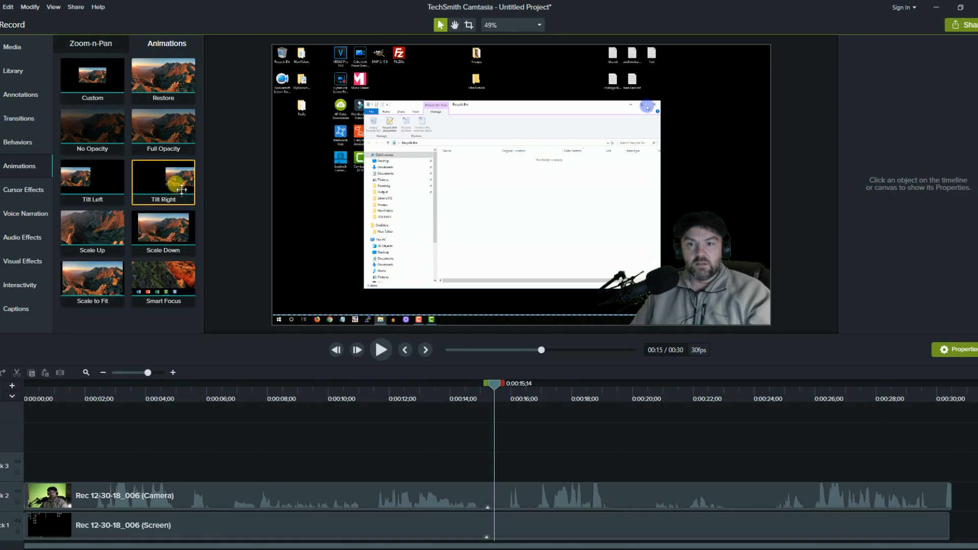
Add a Tilt Right animation to the Screen clip, lengthened to end near 0:09.
left_click_drag(179, 185, 429, 266)
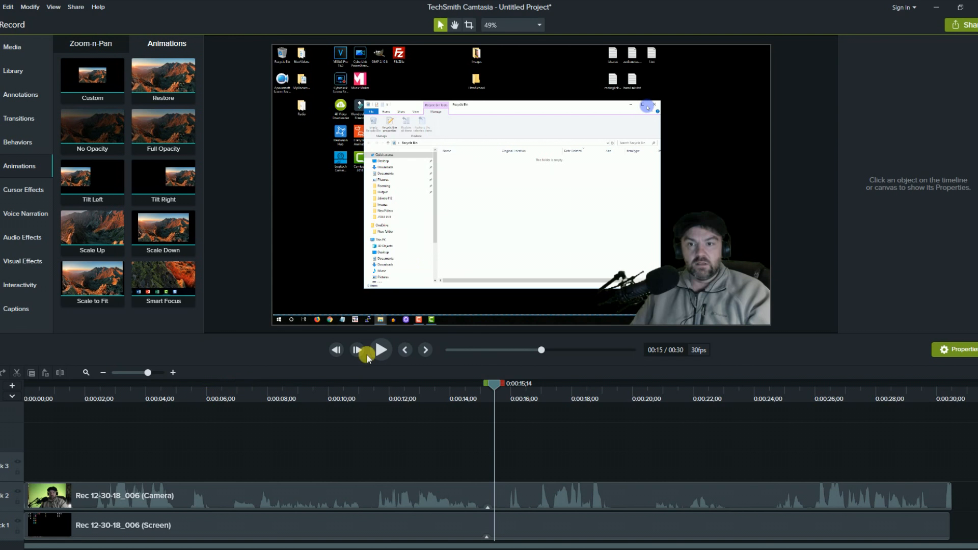
left_click(377, 351)
left_click(377, 352)
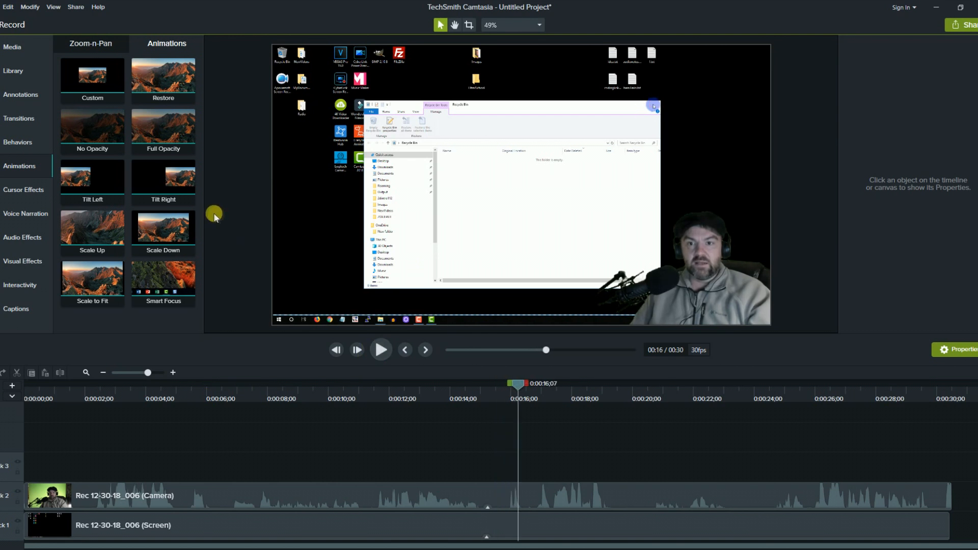
left_click_drag(168, 186, 255, 522)
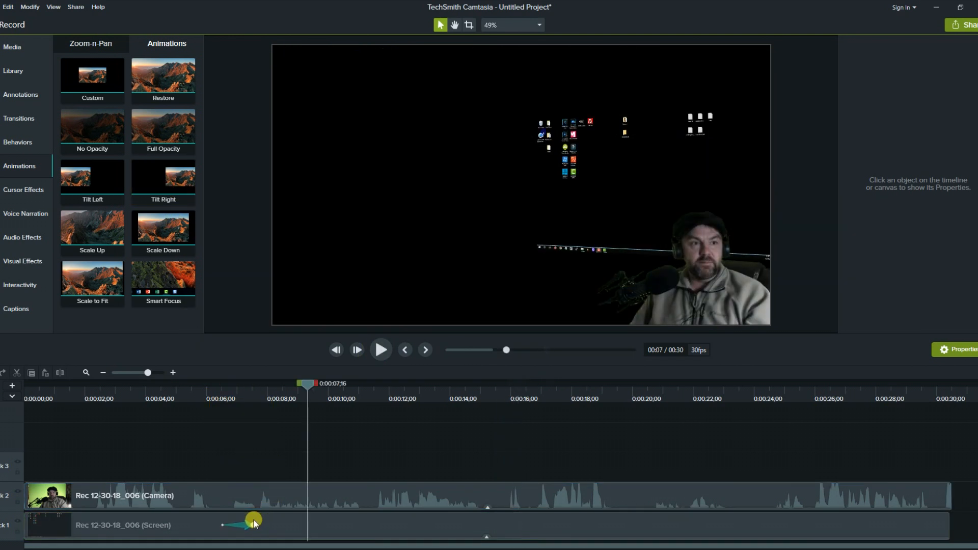
left_click(229, 526)
left_click_drag(256, 529, 352, 535)
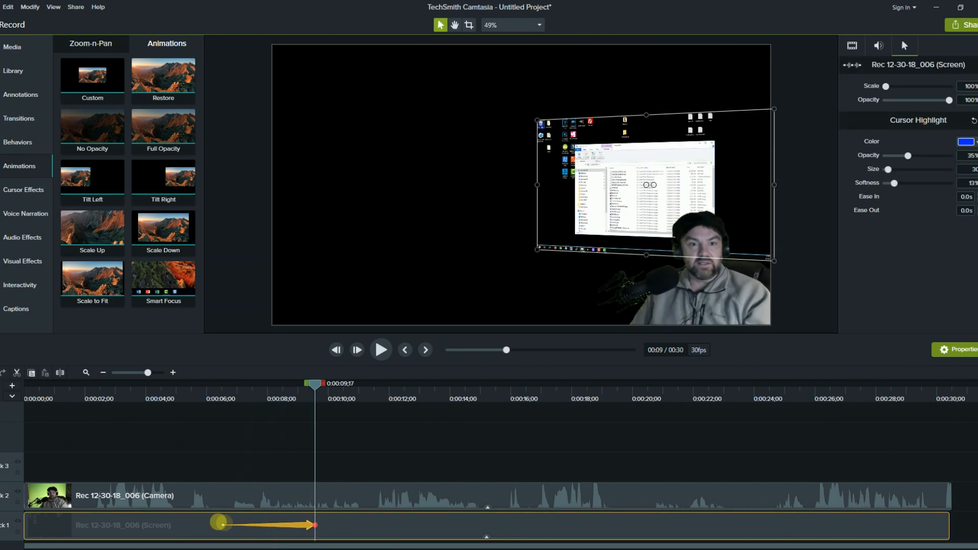
Preview the tilt from 0:06, then add a Restore animation after it.
left_click(222, 389)
left_click(388, 354)
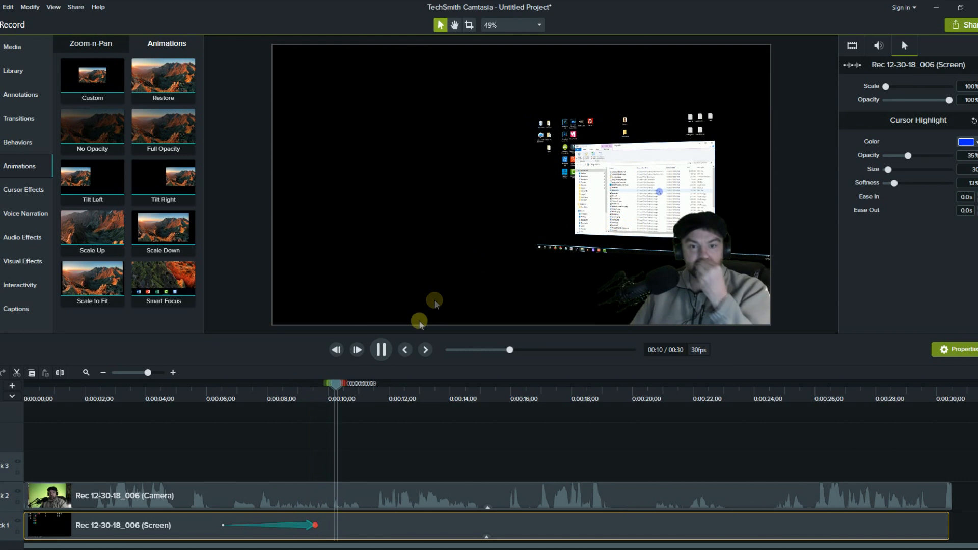
left_click(381, 350)
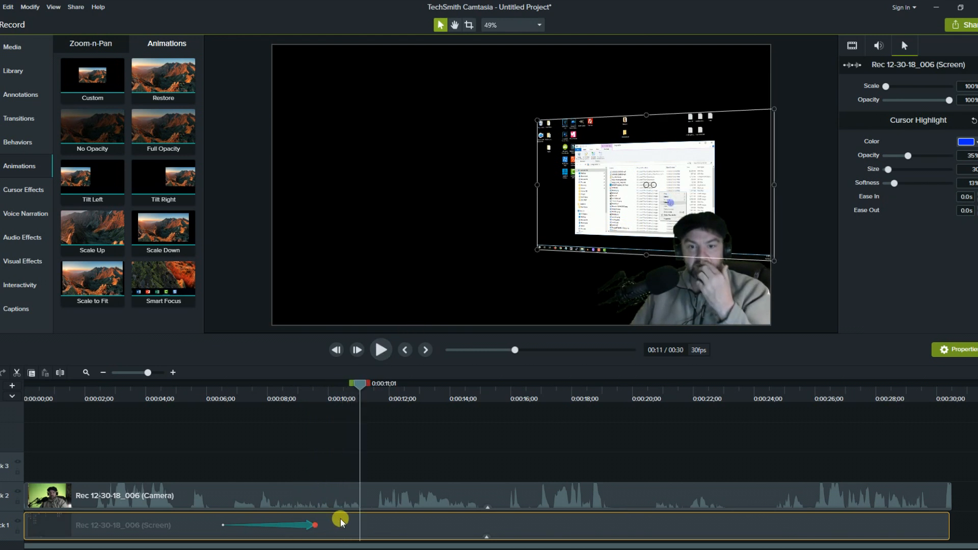
left_click_drag(196, 154, 327, 522)
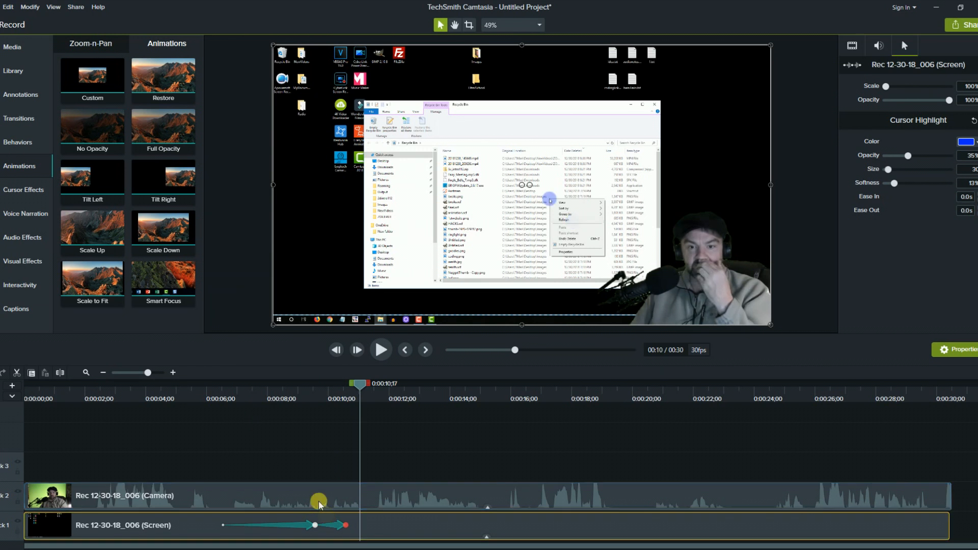
left_click(219, 384)
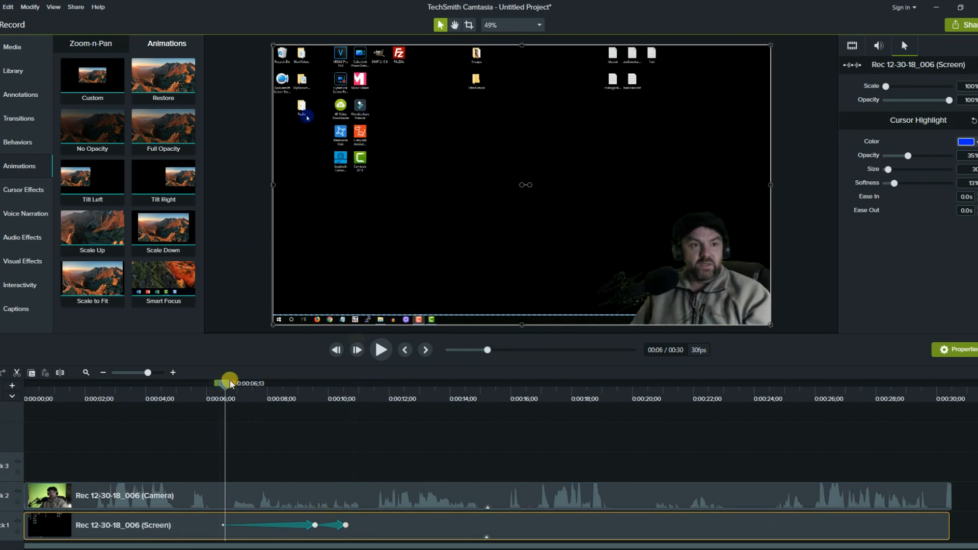
Apply Smart Focus to the Screen clip and accept 1080p HD (1920x1080) editing dimensions.
left_click(381, 351)
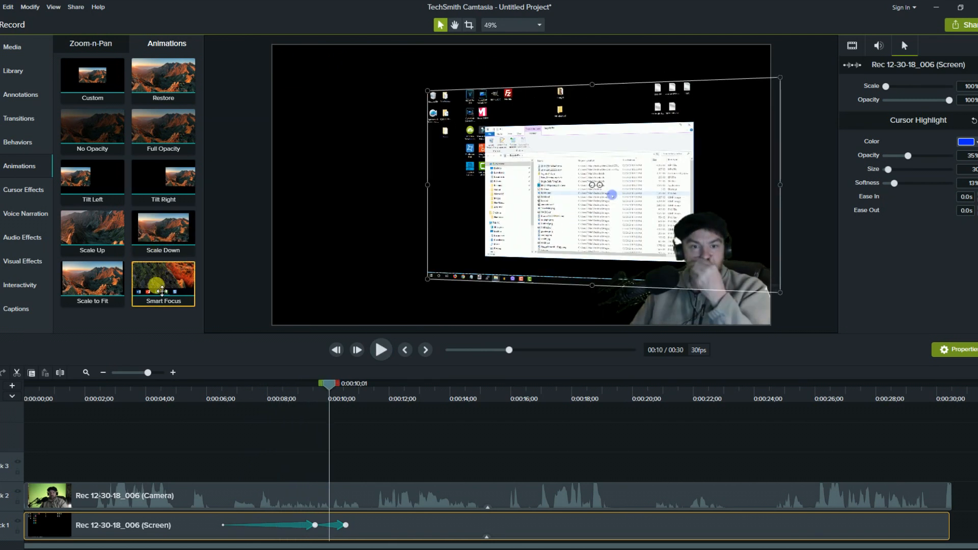
left_click_drag(162, 289, 299, 523)
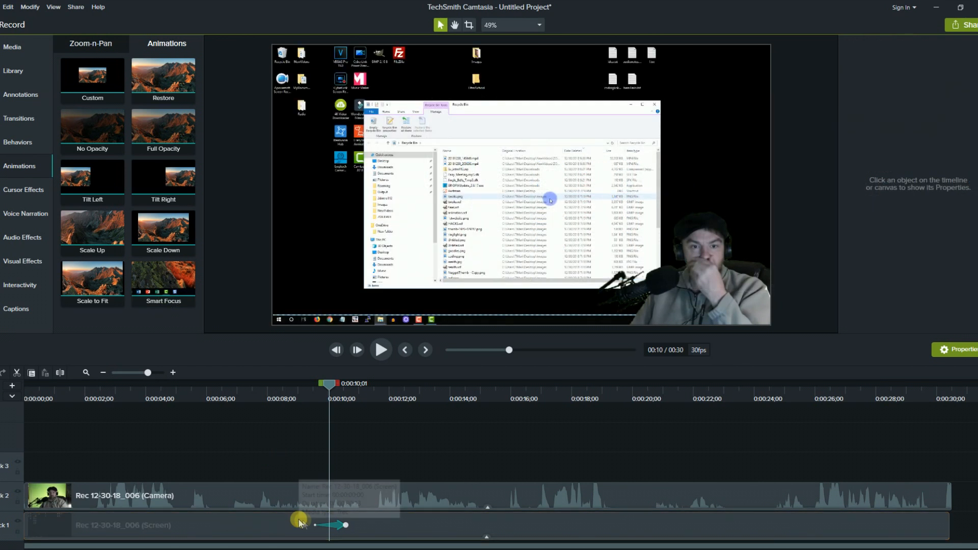
left_click_drag(163, 284, 288, 527)
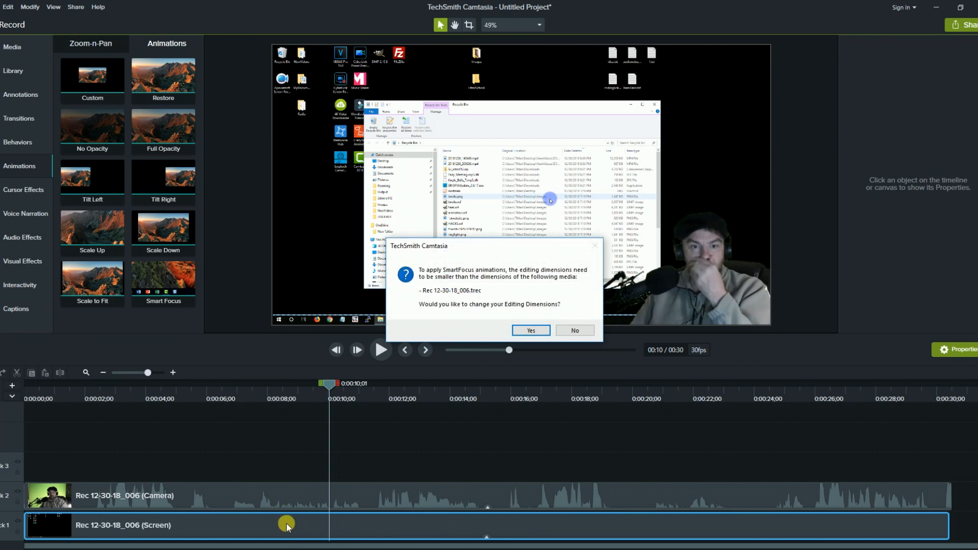
left_click(527, 331)
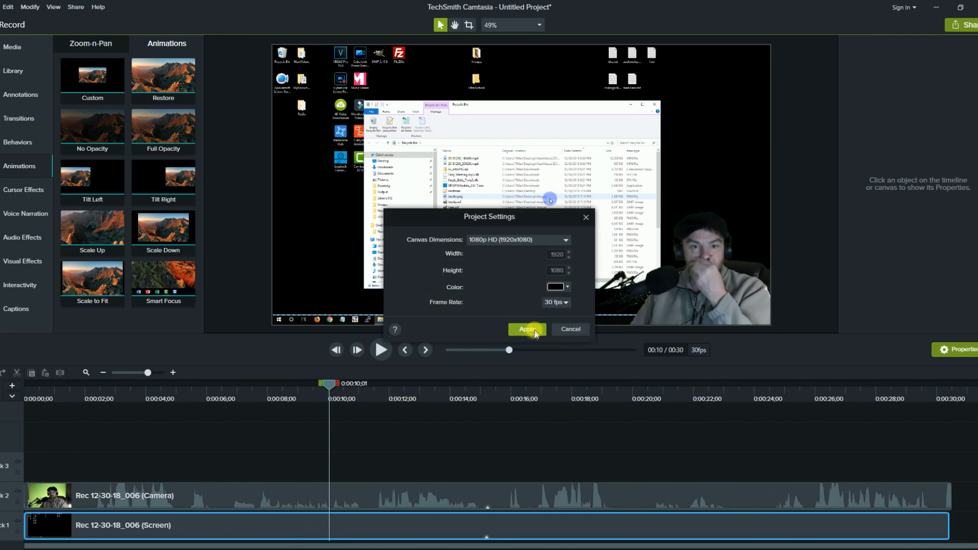
left_click(527, 329)
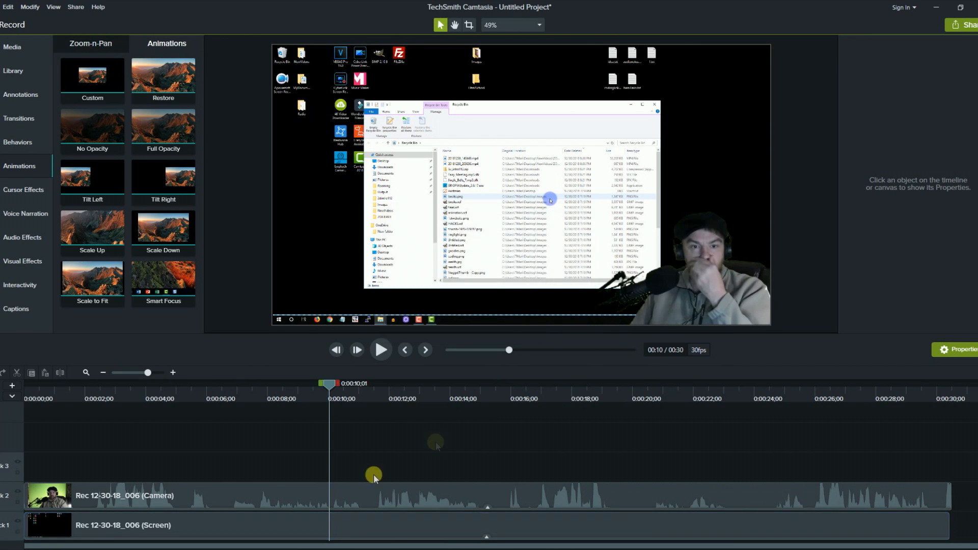
Delete the Screen clip from track 1, then undo the deletion.
left_click(340, 519)
key("Delete")
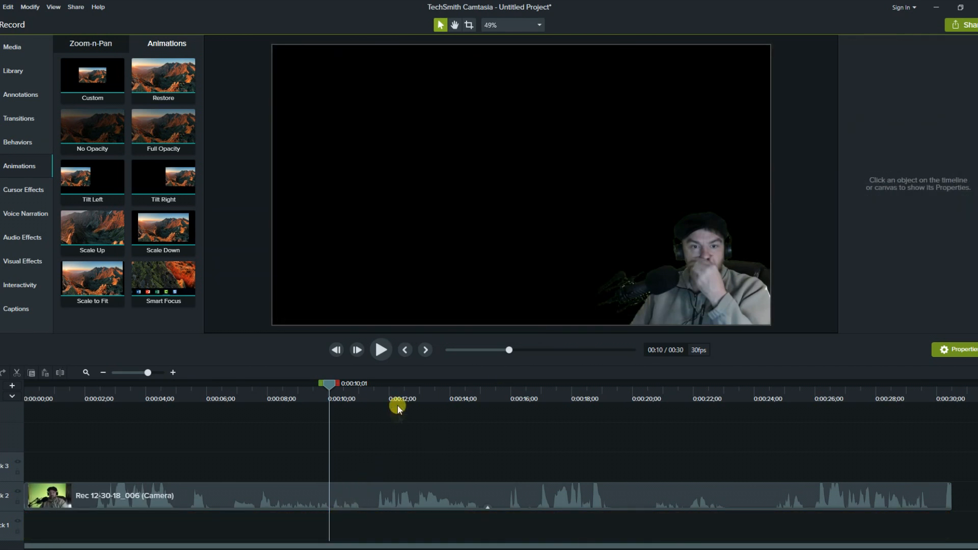
key("ctrl+z")
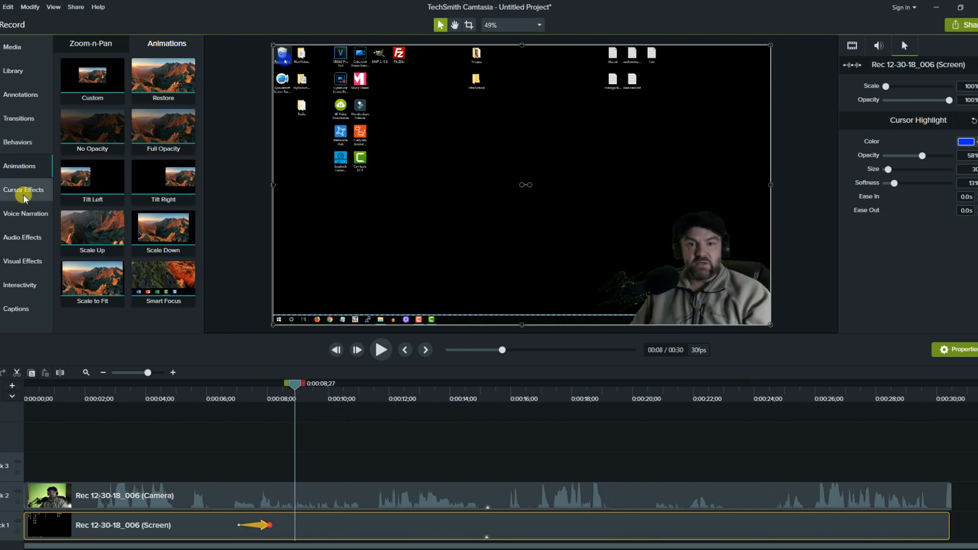
Add a blank caption at the 0:08;27 playhead and type TEST into it.
left_click(22, 209)
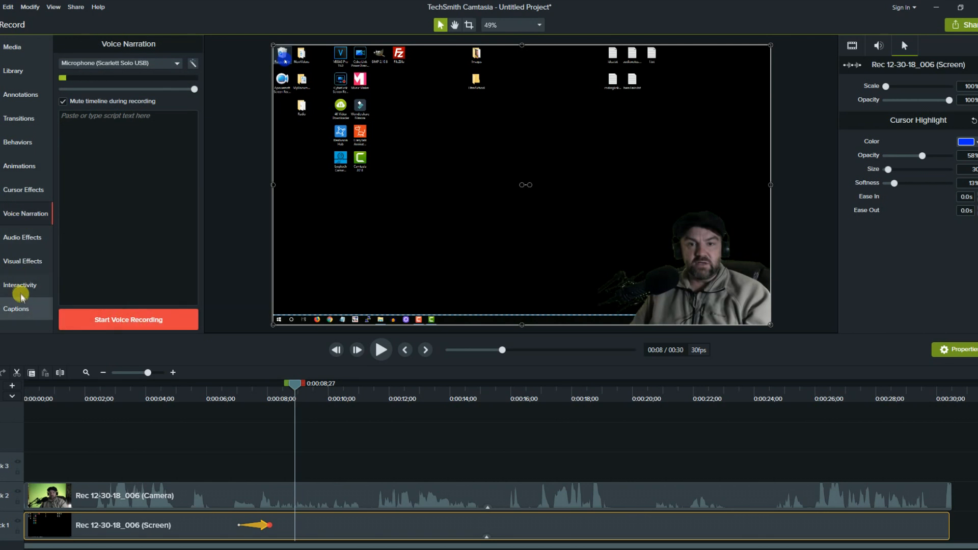
left_click(16, 309)
type("TEST")
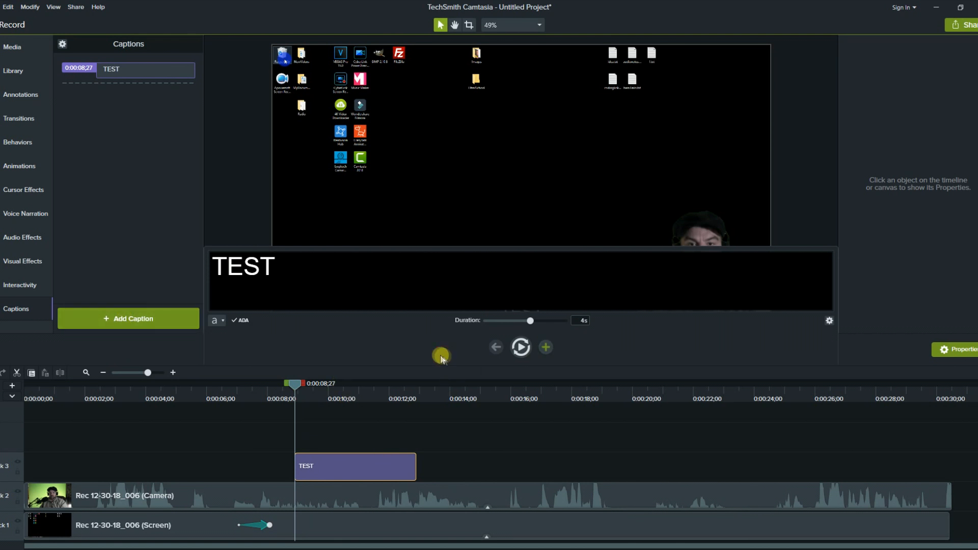
Play the video to preview the TEST caption, reopening it for editing in between.
left_click(521, 348)
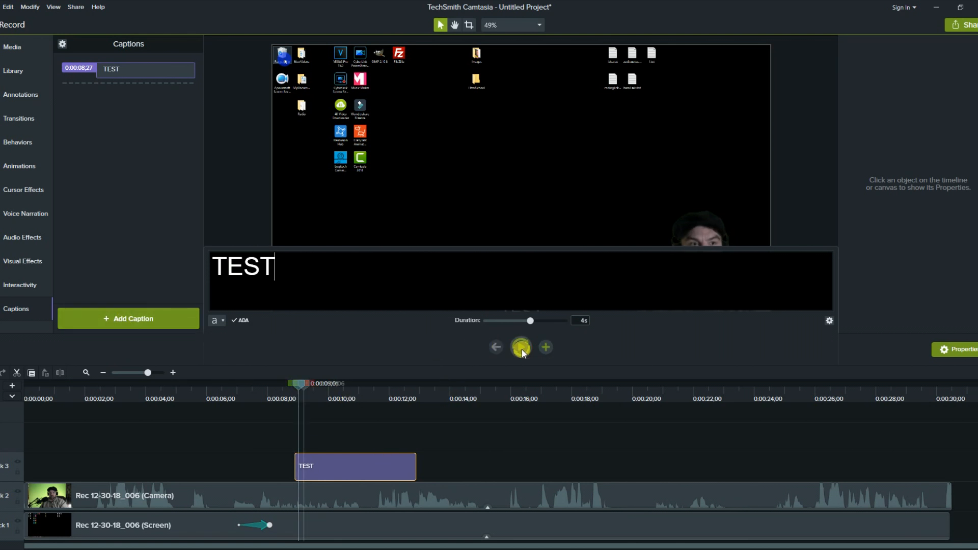
left_click(522, 350)
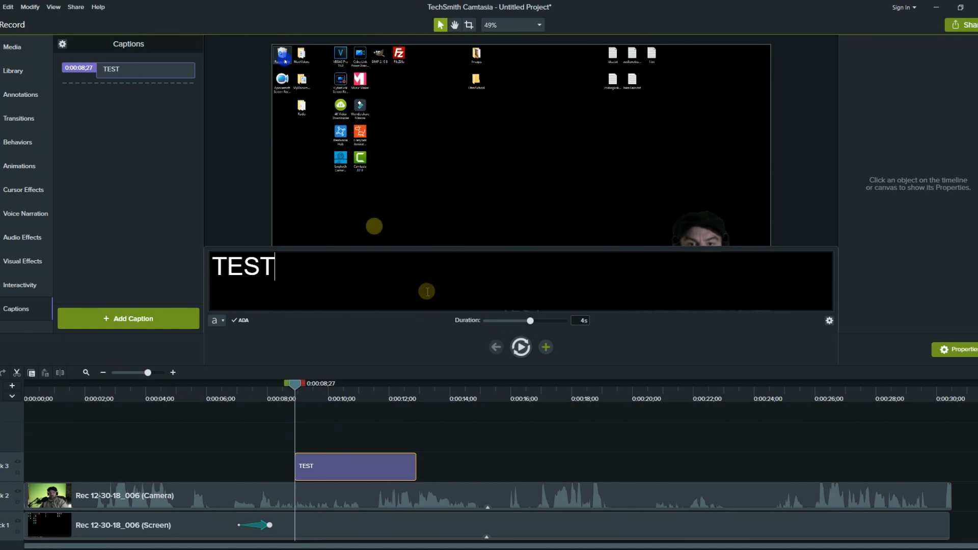
left_click(372, 219)
left_click(336, 461)
left_click(399, 227)
left_click(377, 354)
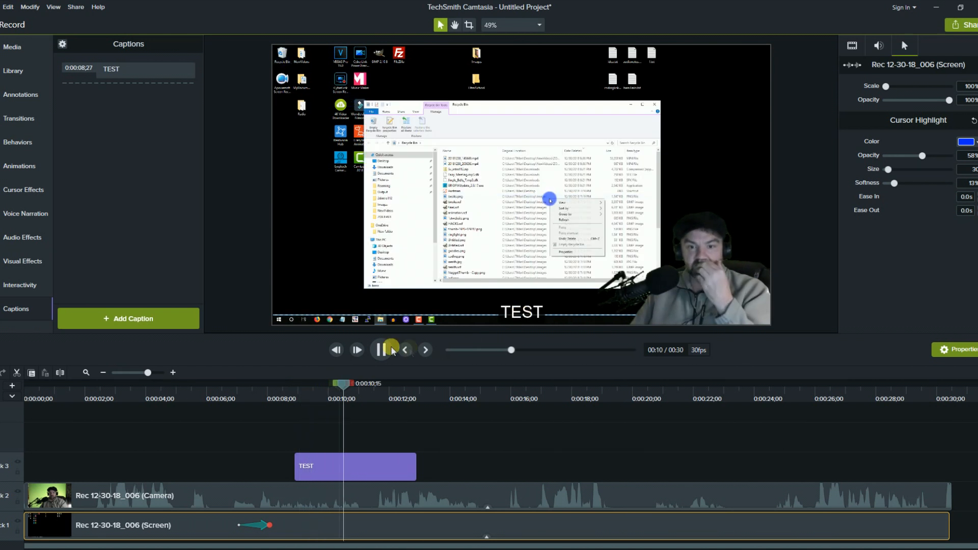
left_click(388, 350)
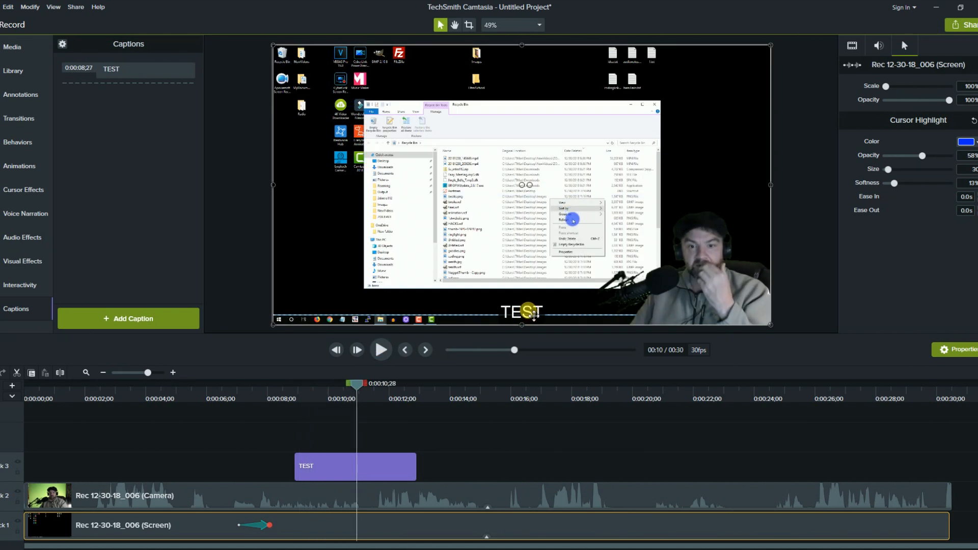
left_click(391, 466)
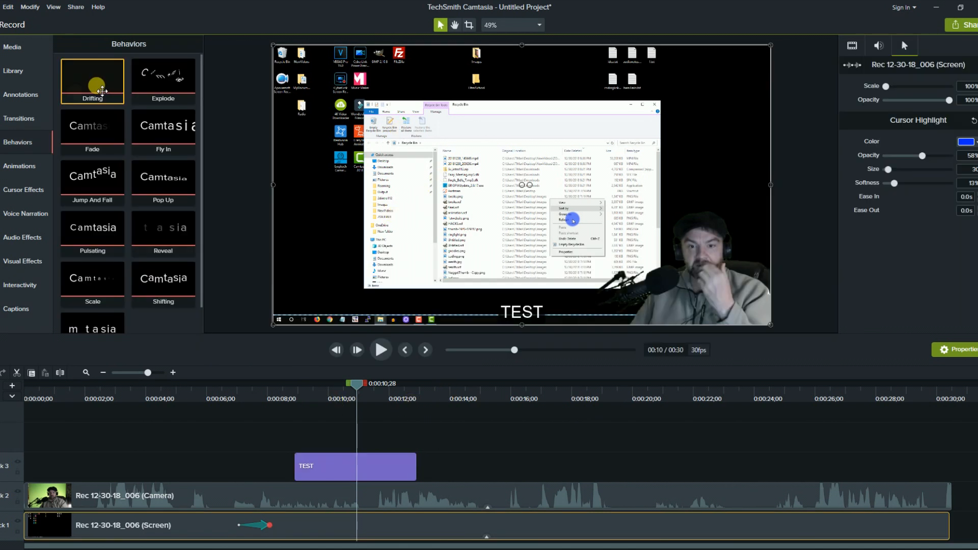
Split the Screen clip at 0:00:14;09 and align the second half just after the cut.
left_click(18, 117)
left_click_drag(108, 106, 463, 528)
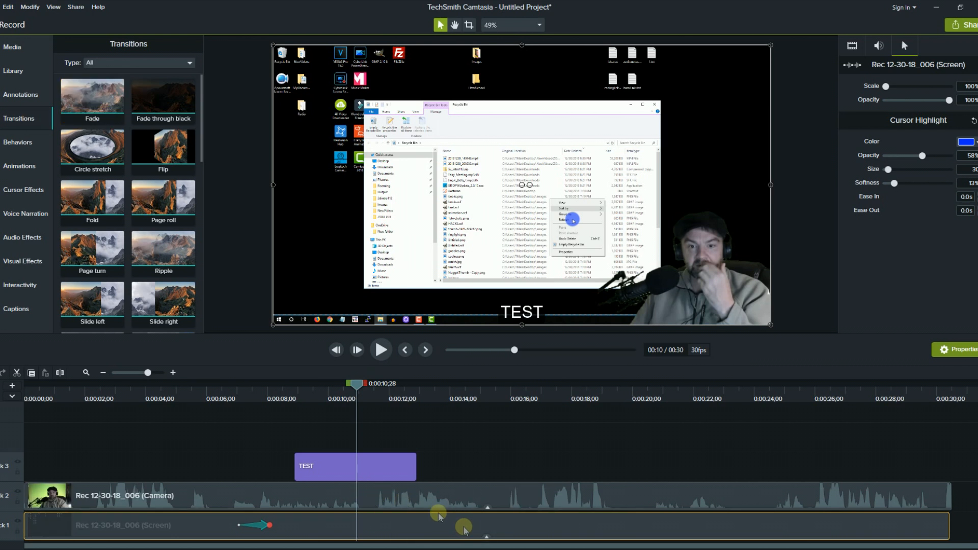
left_click(459, 385)
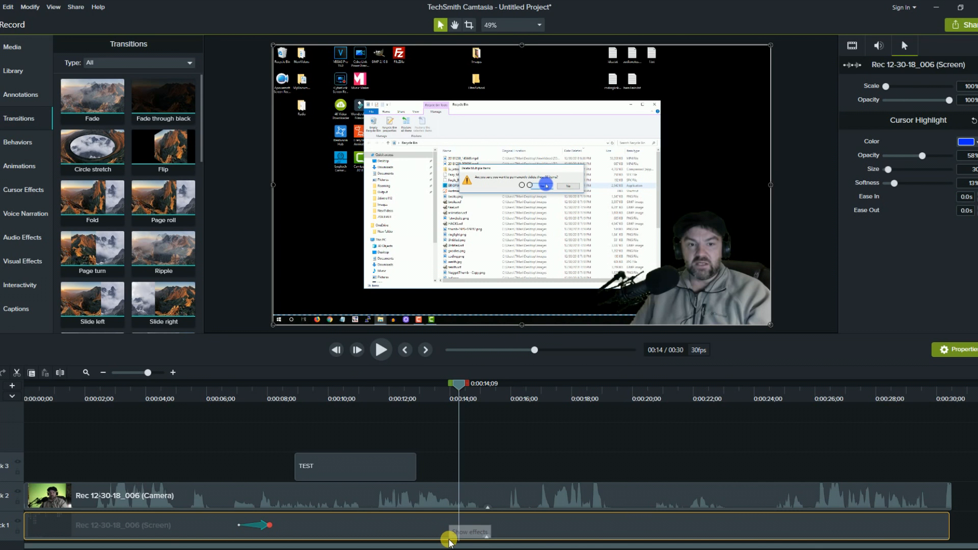
key("s")
left_click(600, 524)
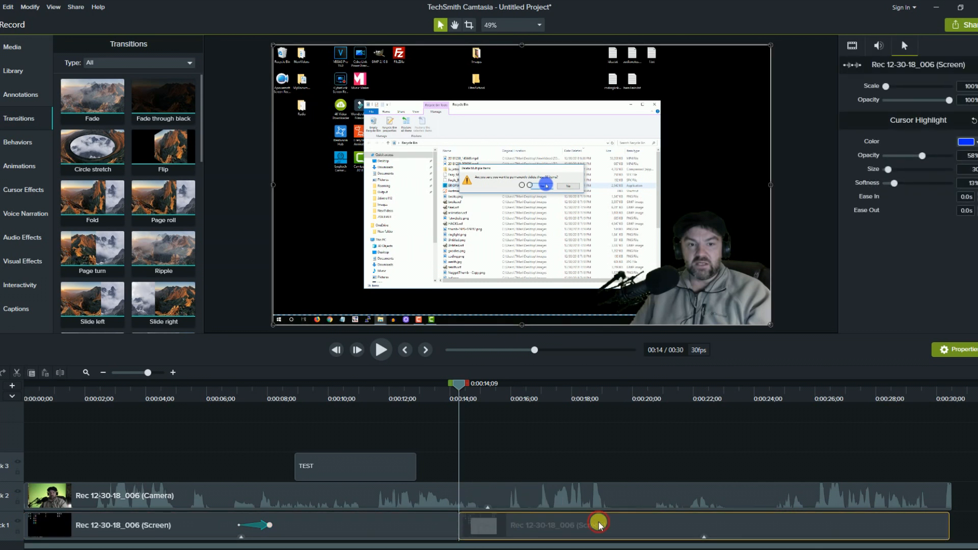
left_click_drag(551, 533, 576, 527)
Put a Fade transition on the cut, adjust its length, and preview it from 0:12;28.
left_click_drag(92, 99, 465, 533)
left_click(413, 395)
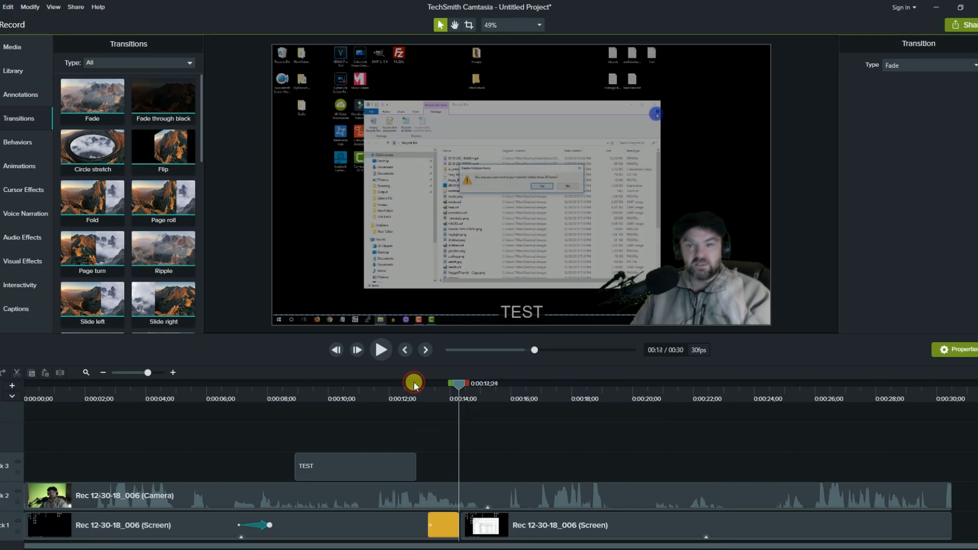
left_click(380, 351)
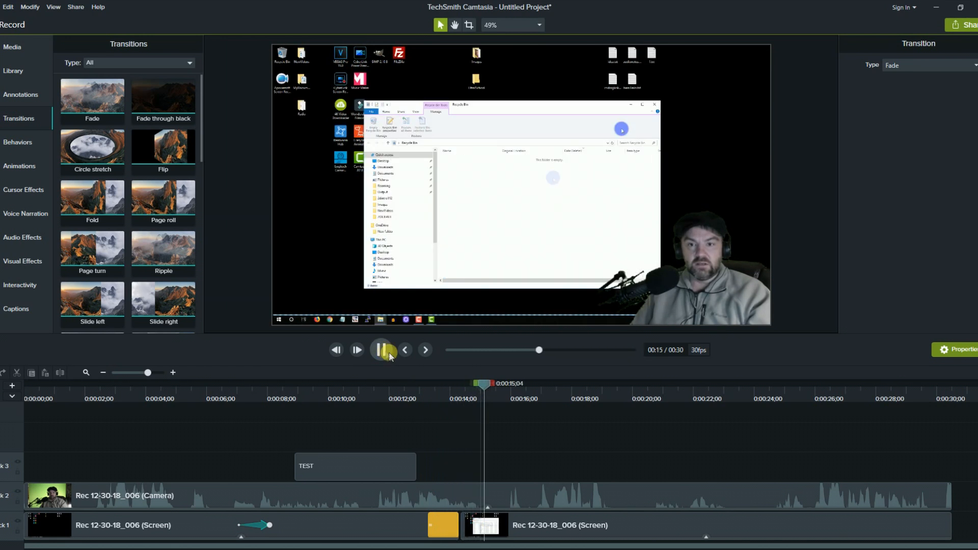
left_click(381, 350)
left_click_drag(465, 515, 477, 526)
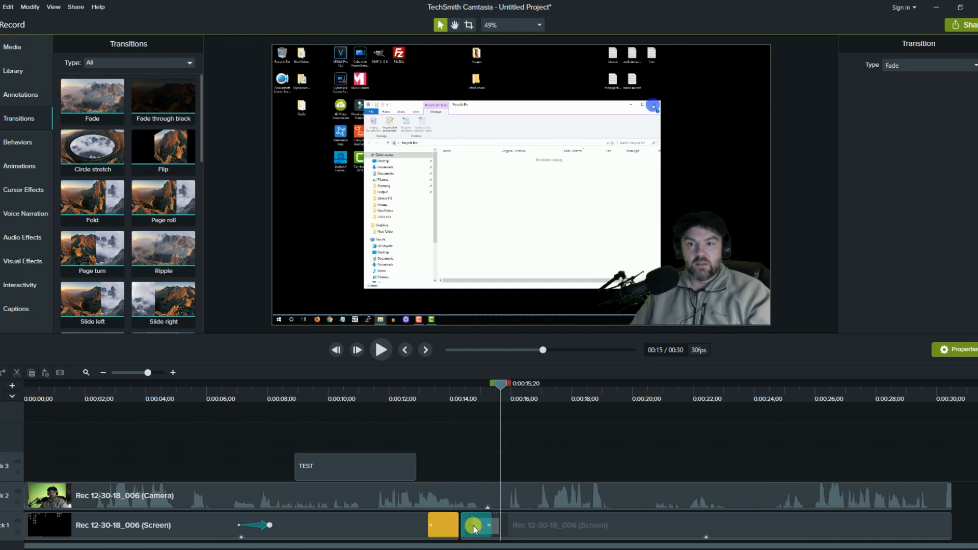
left_click(417, 383)
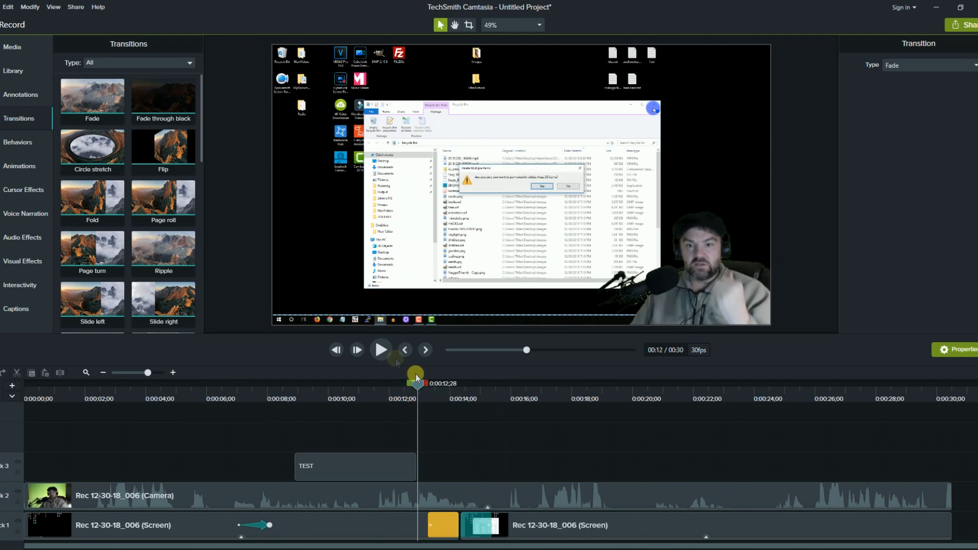
left_click(379, 350)
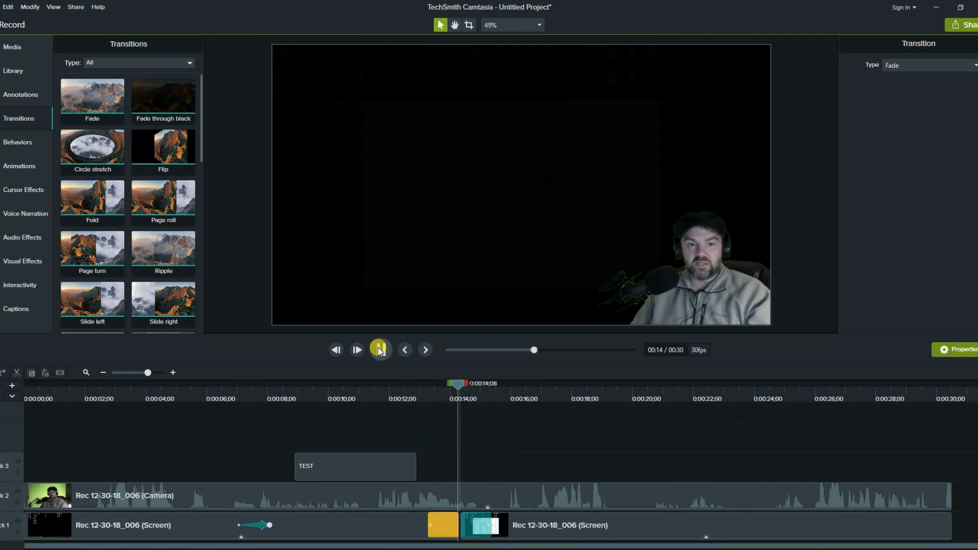
left_click(379, 349)
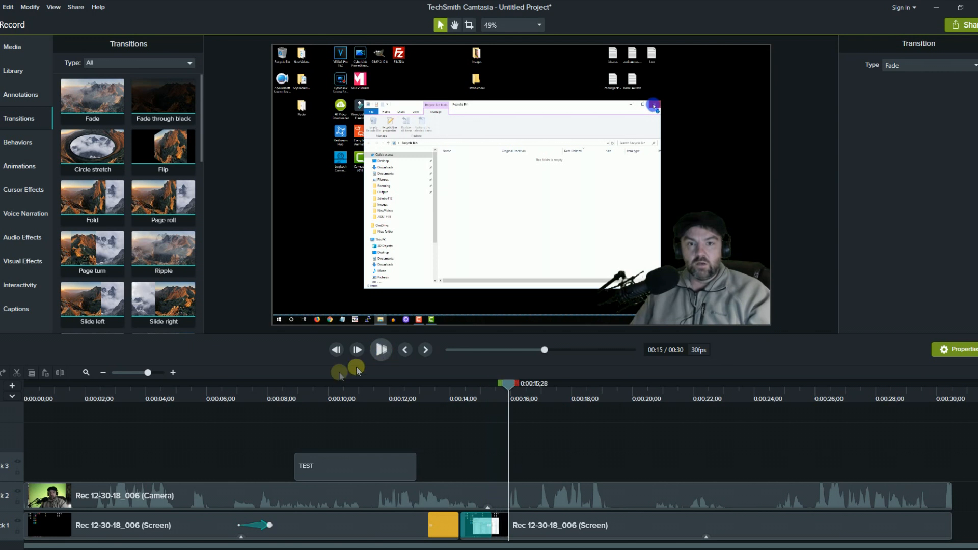
Add a teal arrow annotation and lengthen it up and to the right.
left_click(2, 95)
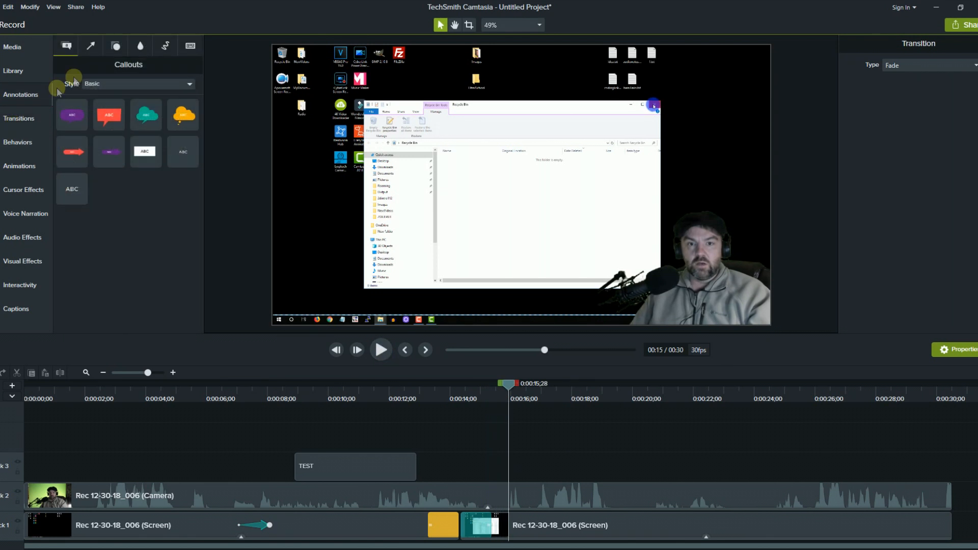
left_click(88, 49)
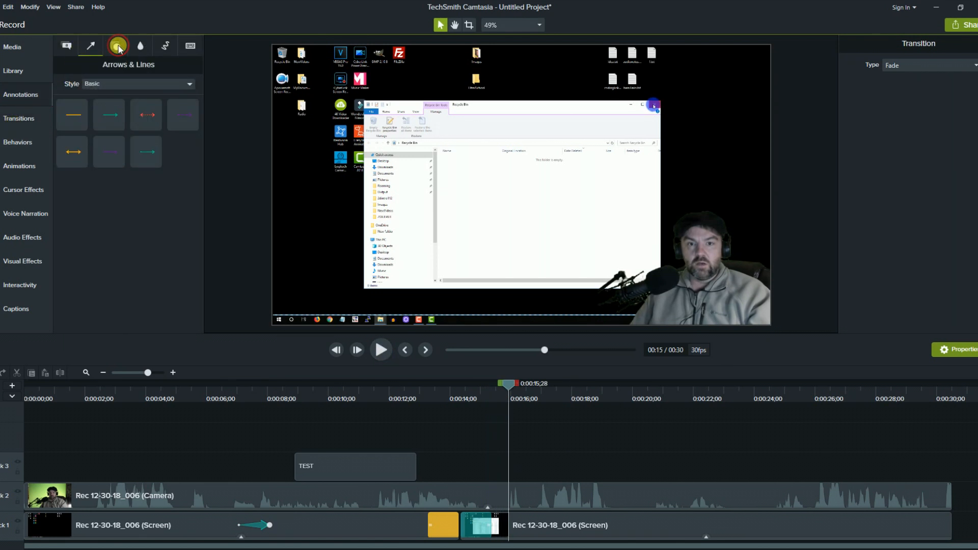
left_click(119, 48)
left_click(89, 51)
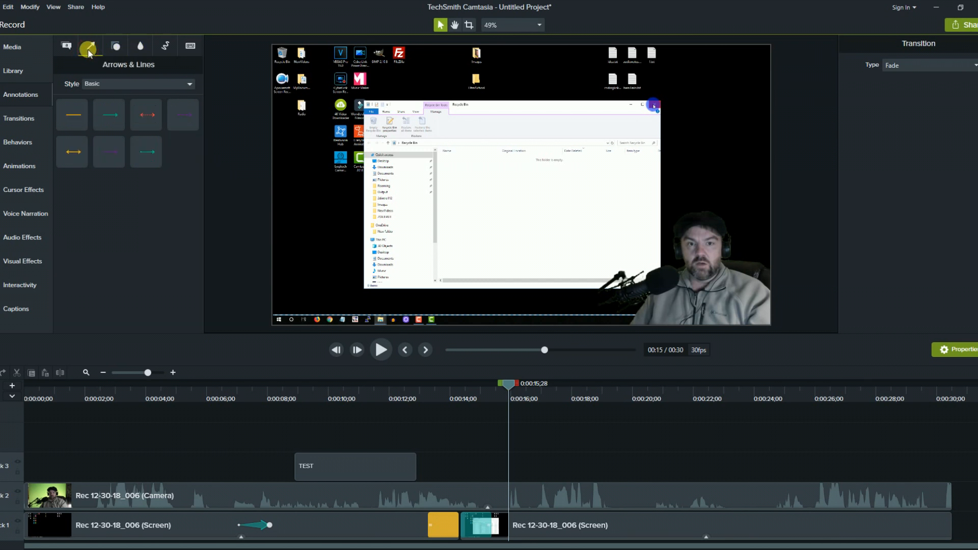
left_click_drag(117, 122, 430, 248)
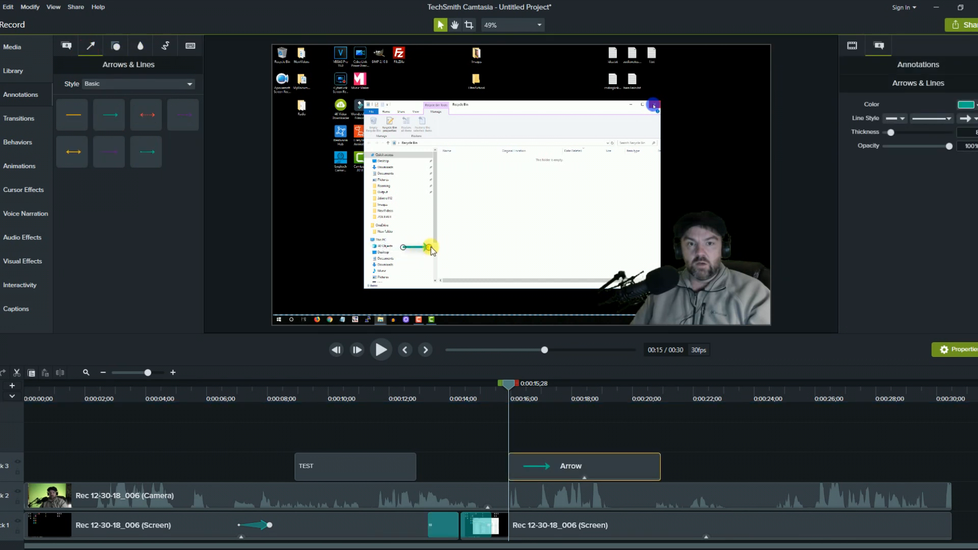
left_click_drag(495, 235, 534, 172)
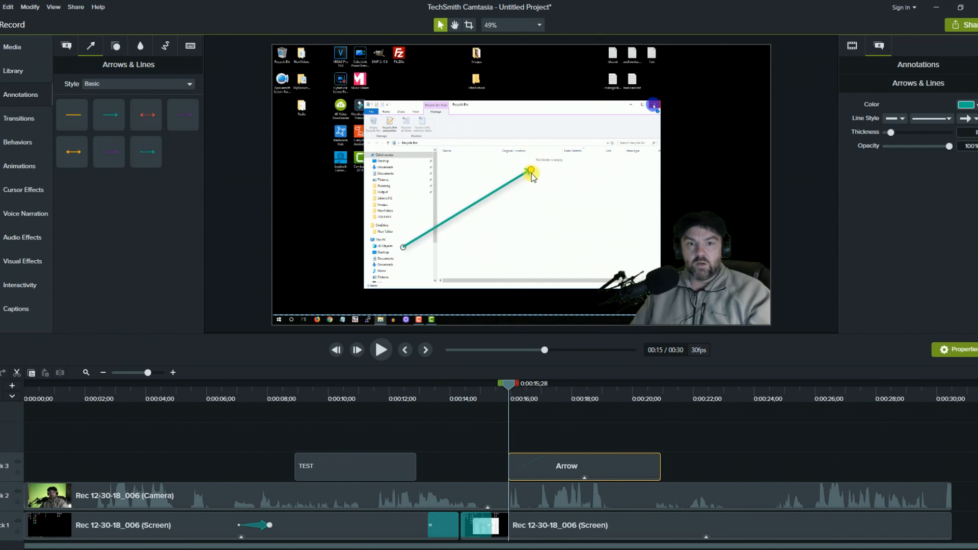
Place a white double-headed Abstract-style arrow on the recording and play back to check.
left_click(191, 88)
left_click(166, 103)
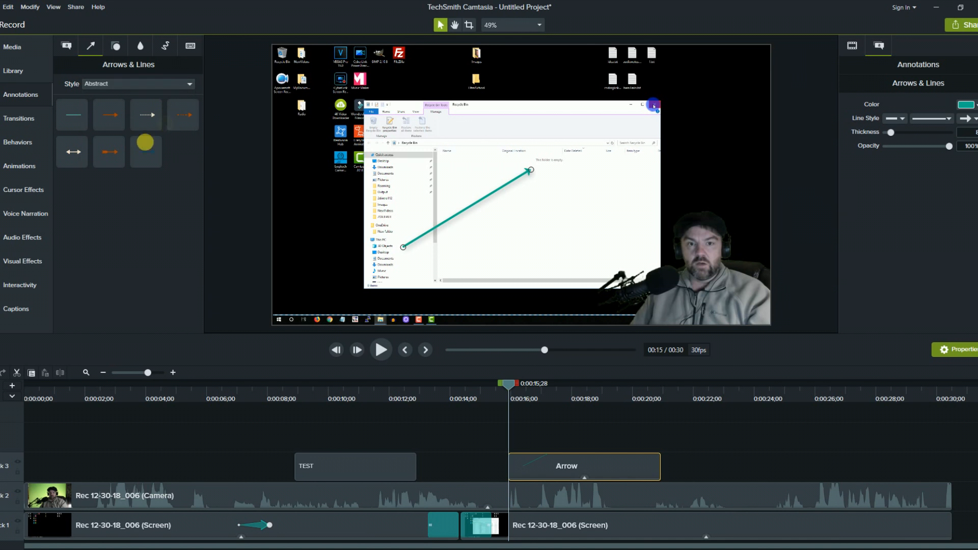
left_click_drag(81, 161, 700, 185)
left_click(377, 349)
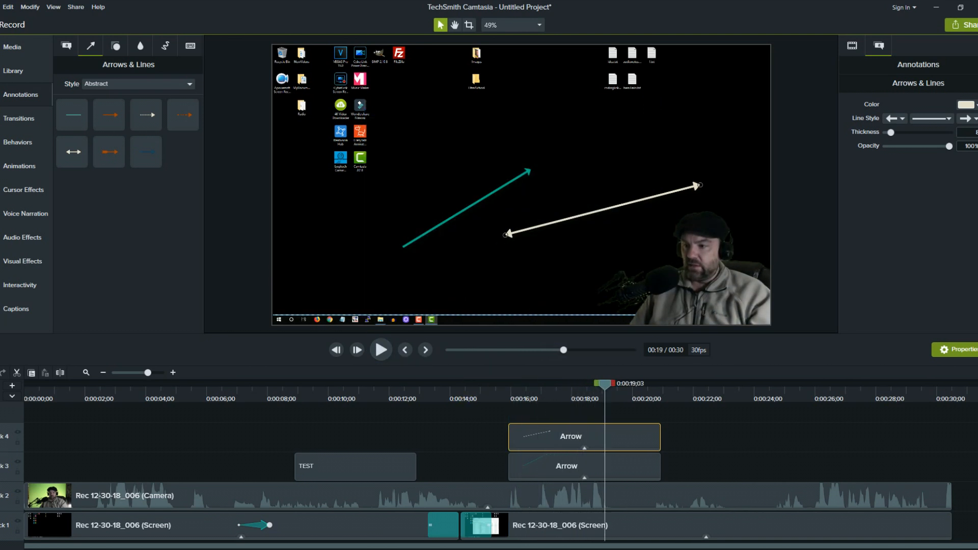
left_click(17, 74)
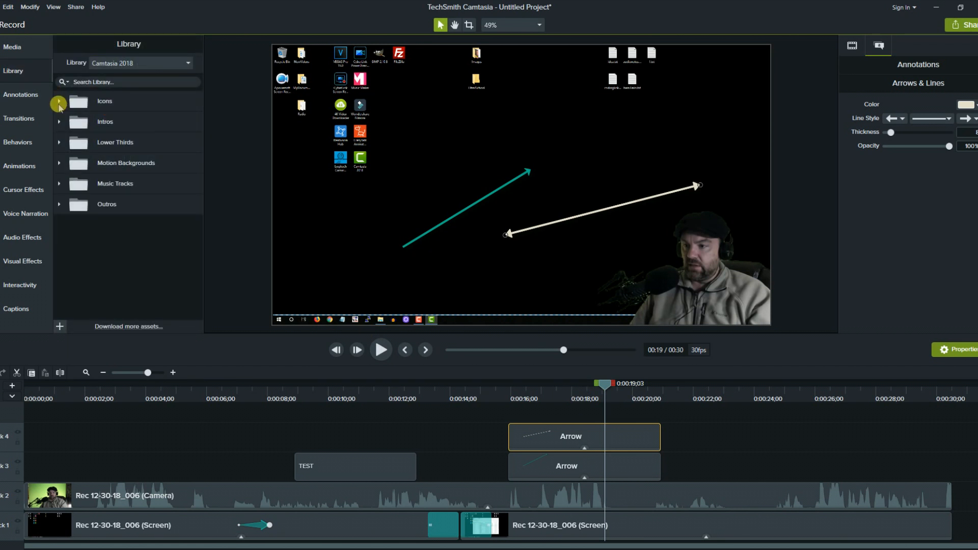
Delete both arrow clips, the TEST callout, the cursor highlight effect and the fade transition.
left_click(59, 104)
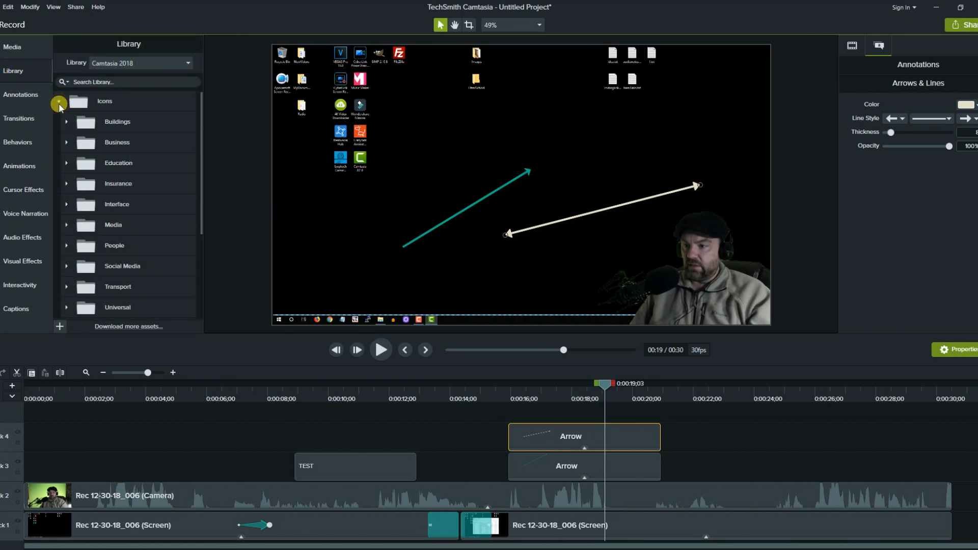
left_click(537, 460)
key("Delete")
left_click(537, 447)
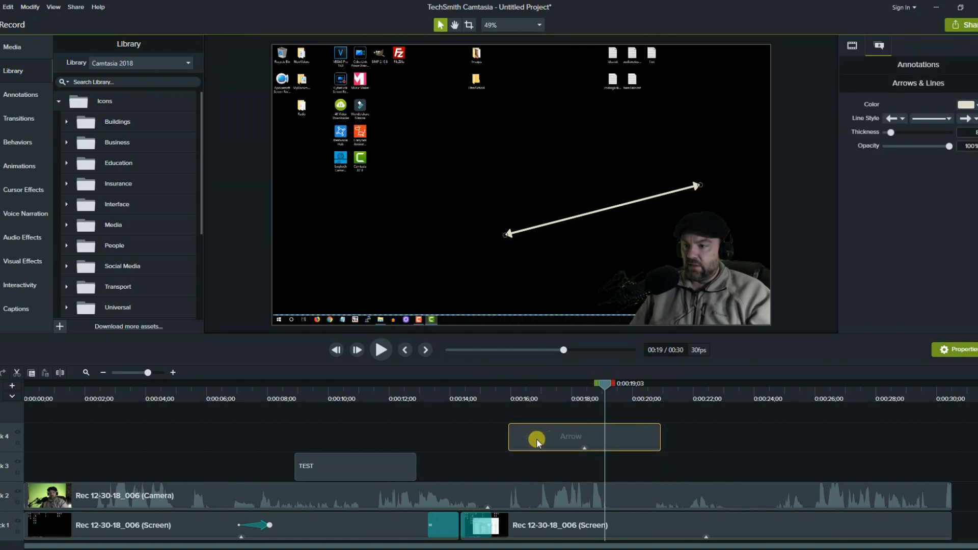
key("Delete")
left_click(328, 456)
key("Delete")
left_click(262, 525)
key("Delete")
left_click(440, 529)
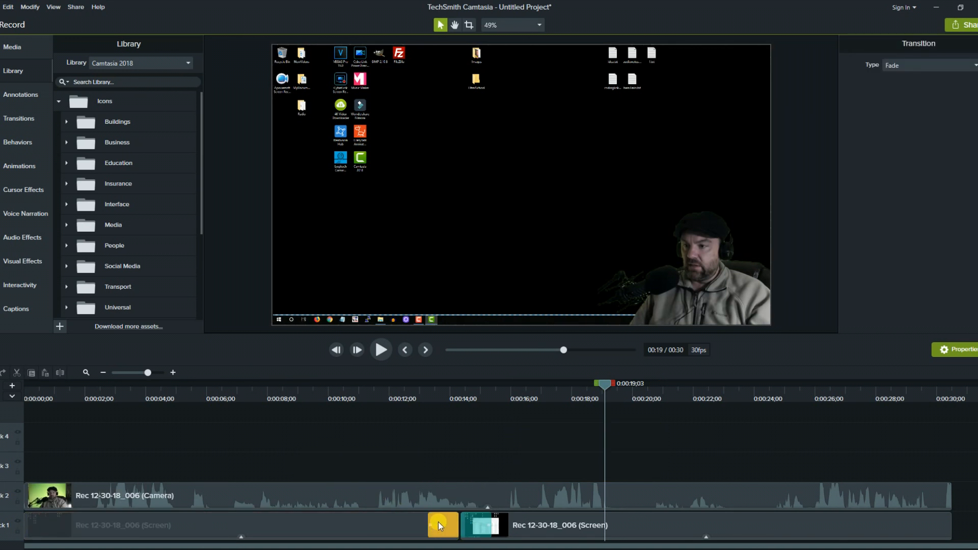
key("Delete")
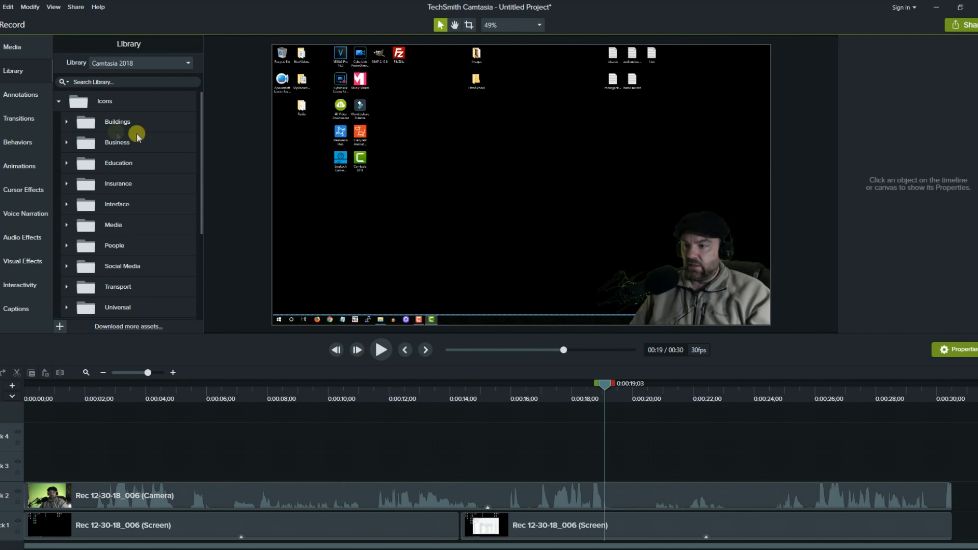
Place the House-07 icon at about 42% size and a Lighthouse-01 icon on the recording.
left_click(67, 123)
scroll(102, 197, "down", 5)
left_click_drag(124, 225, 397, 240)
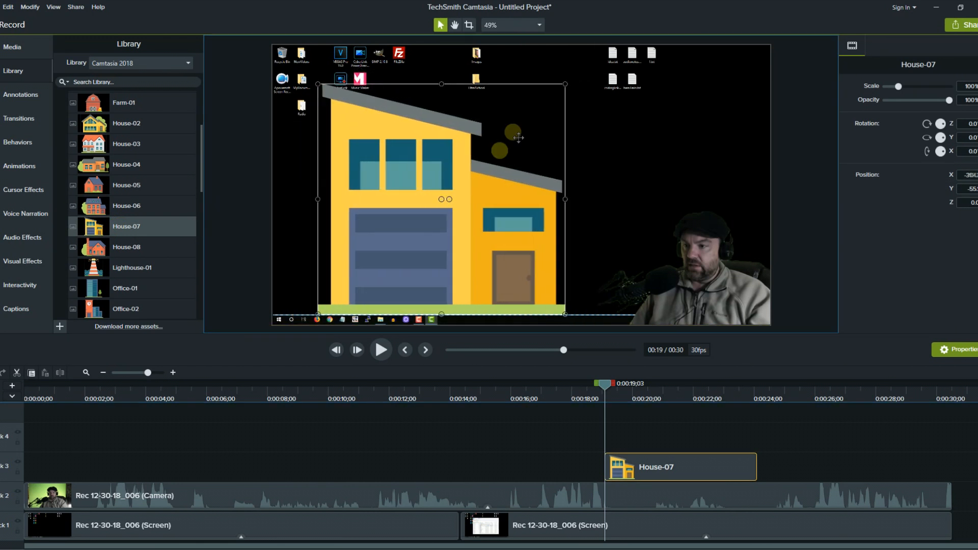
left_click_drag(564, 85, 381, 225)
left_click_drag(93, 267, 514, 186)
scroll(146, 269, "down", 3)
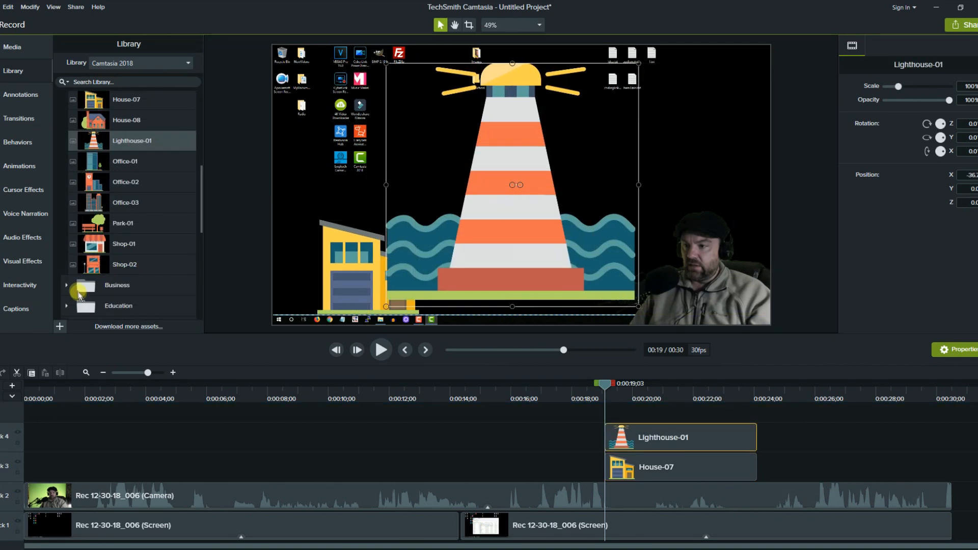
left_click(67, 287)
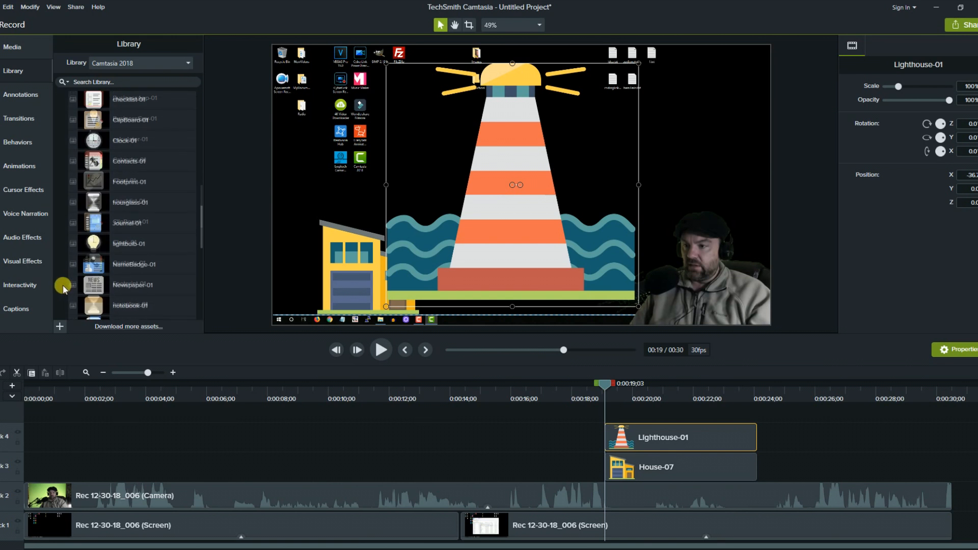
scroll(63, 287, "down", 3)
left_click(68, 278)
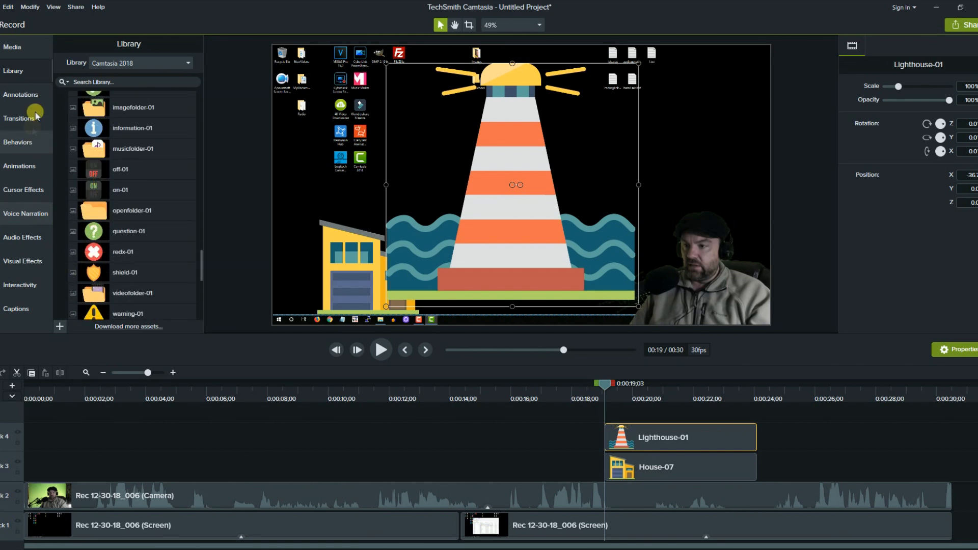
Remove the extra Lighthouse-01 copy and delete the Lighthouse-01 and House-07 images.
left_click(12, 51)
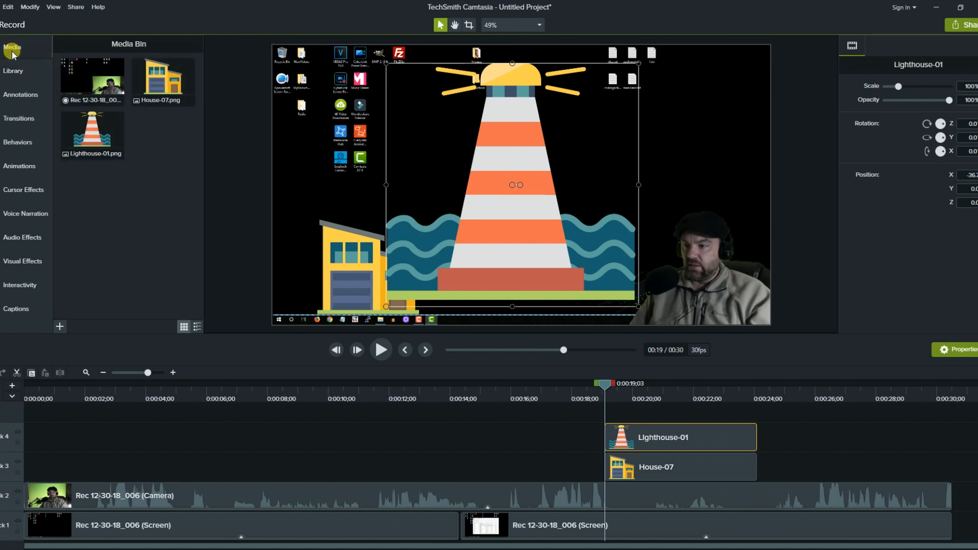
left_click_drag(102, 134, 583, 165)
key("Delete")
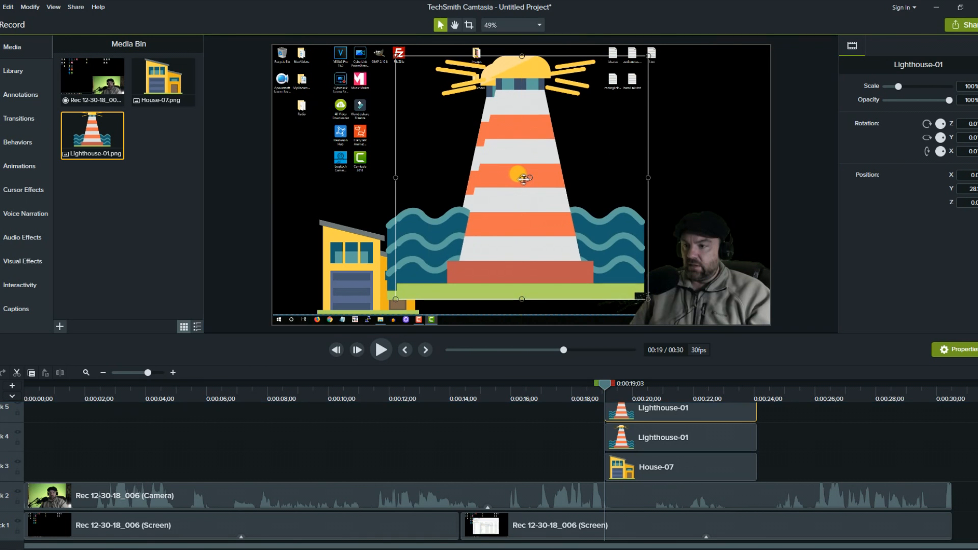
left_click(506, 173)
left_click(355, 292)
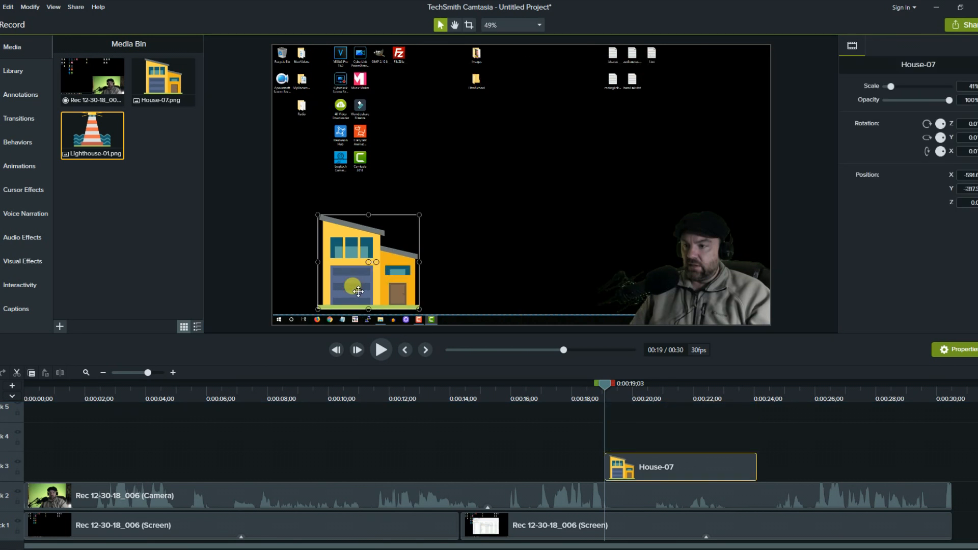
key("Delete")
left_click(10, 142)
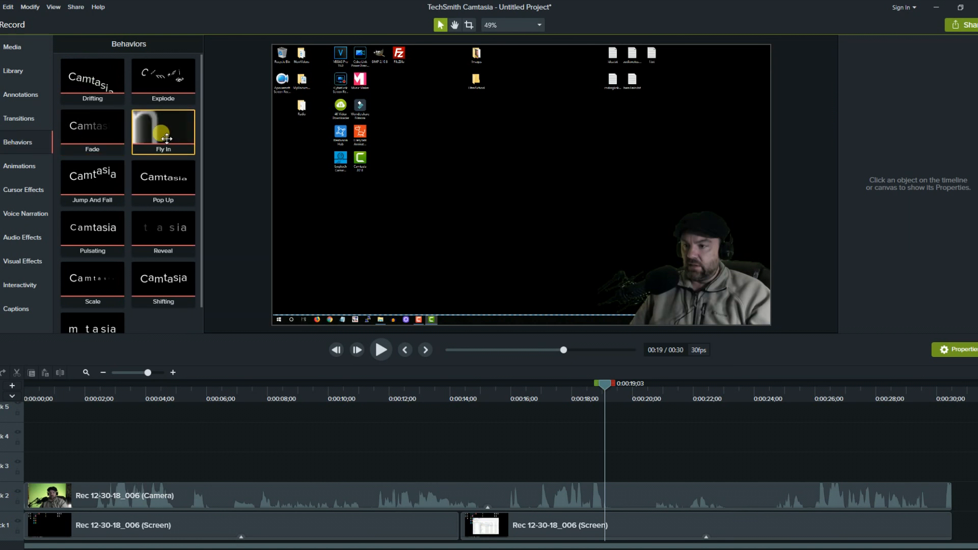
Apply Fly In to the second Screen clip and delete the TESTTTT text clip on Track 5.
left_click_drag(163, 127, 479, 535)
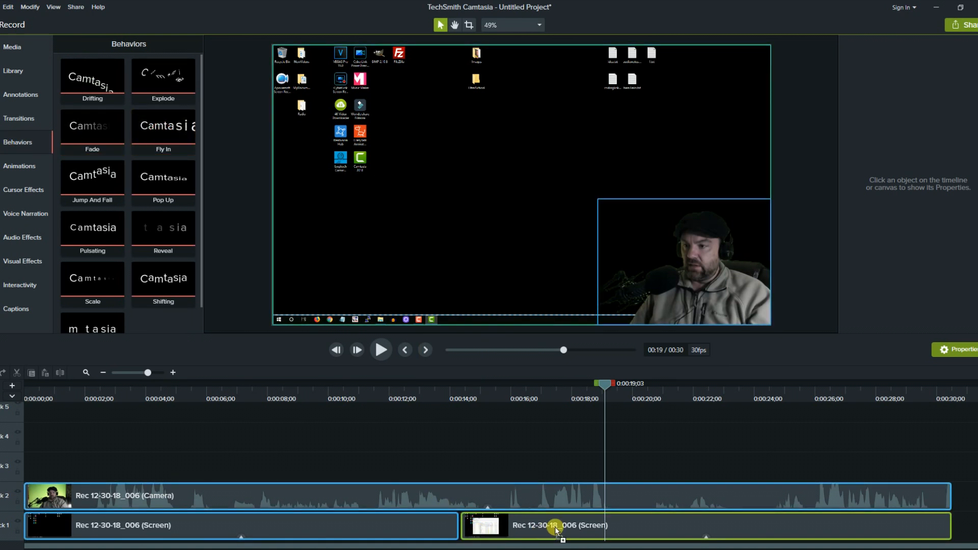
left_click_drag(556, 530, 558, 529)
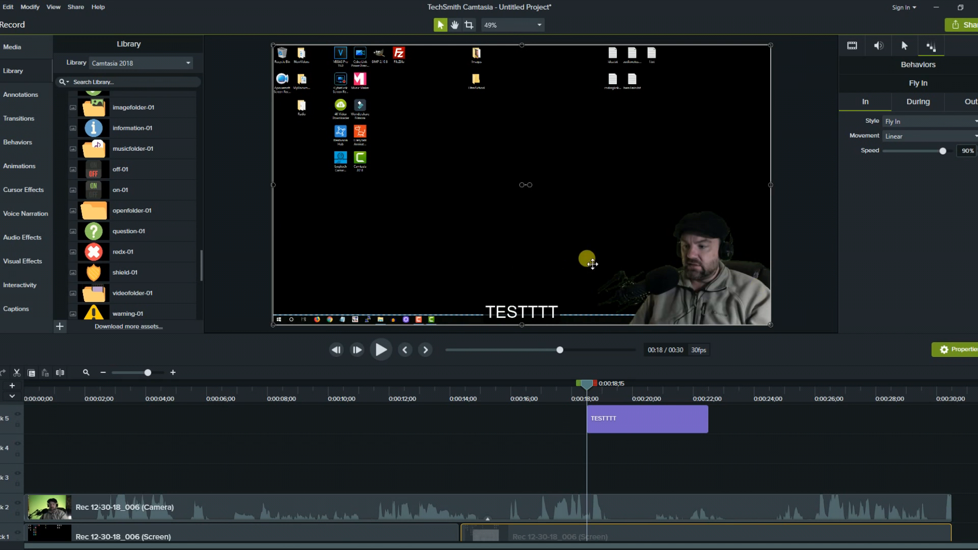
left_click(606, 419)
key("Delete")
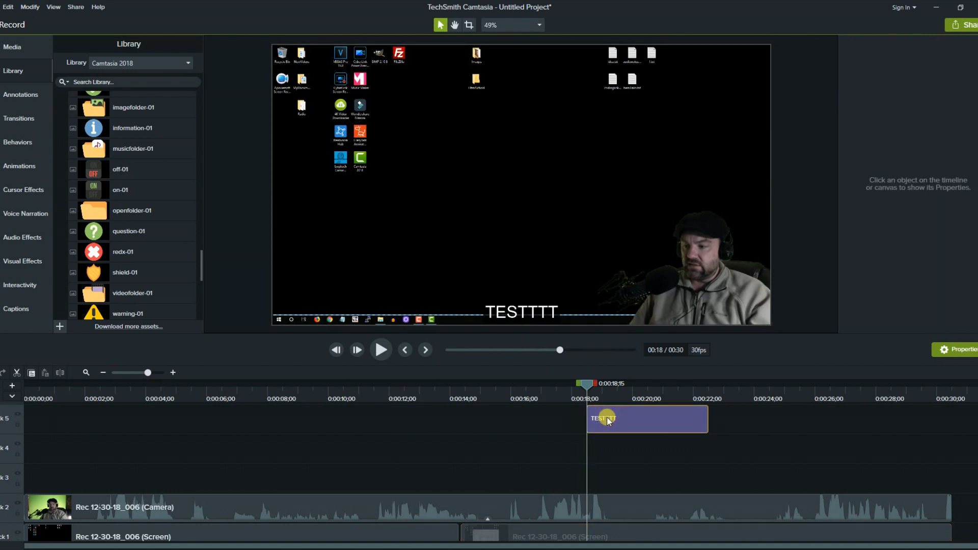
Place a plain text callout reading 'Here is me!', widen it to one line, move it above the webcam.
left_click(11, 94)
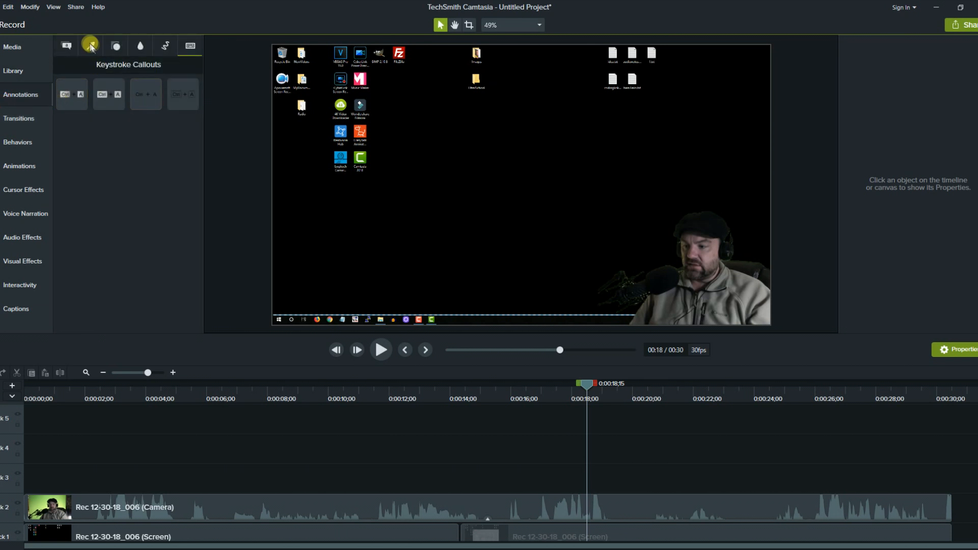
left_click(68, 48)
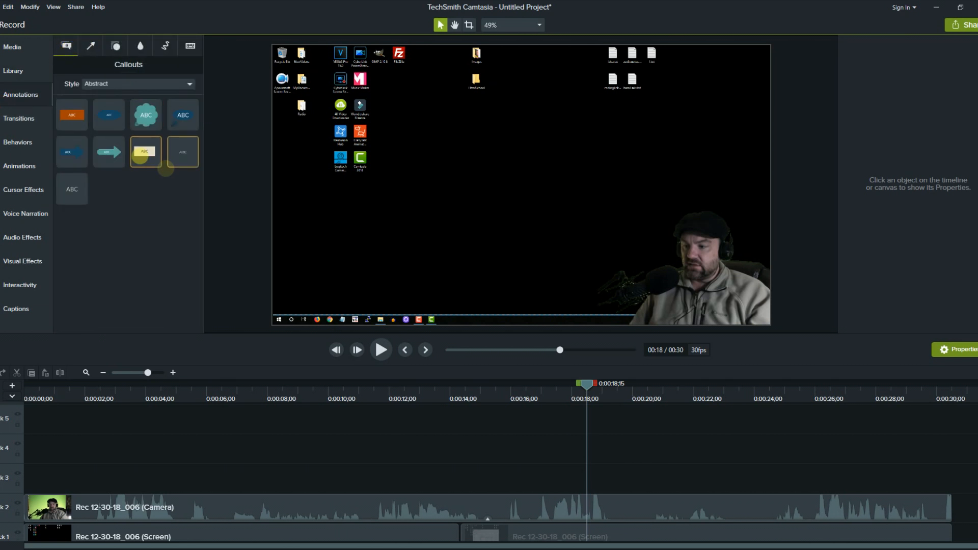
left_click_drag(80, 201, 568, 180)
double_click(579, 187)
type("S")
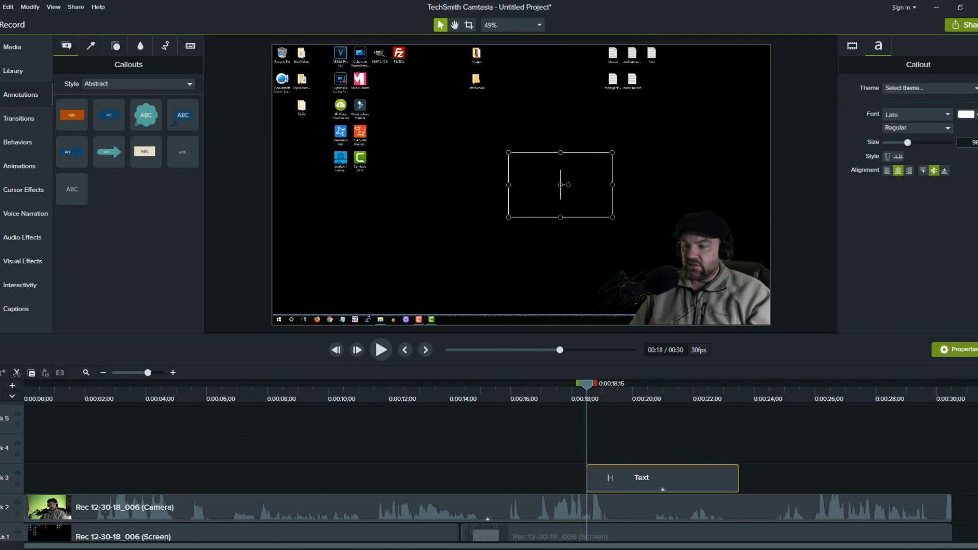
type("ere is me!")
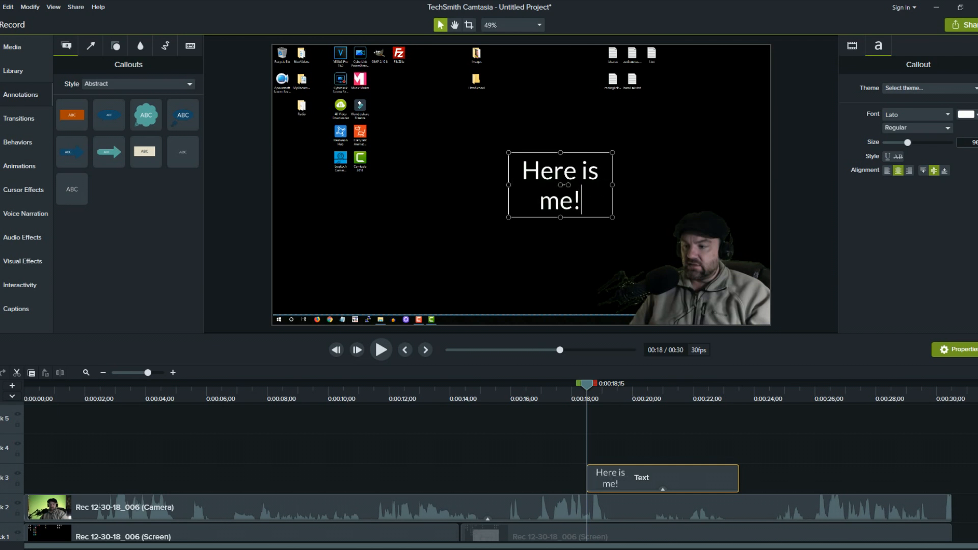
left_click_drag(616, 220, 683, 213)
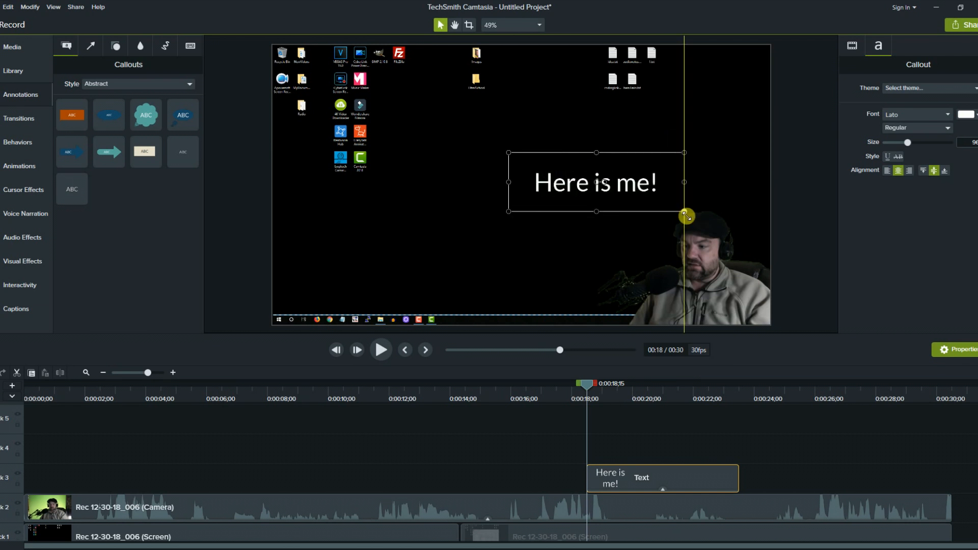
left_click_drag(659, 179, 617, 167)
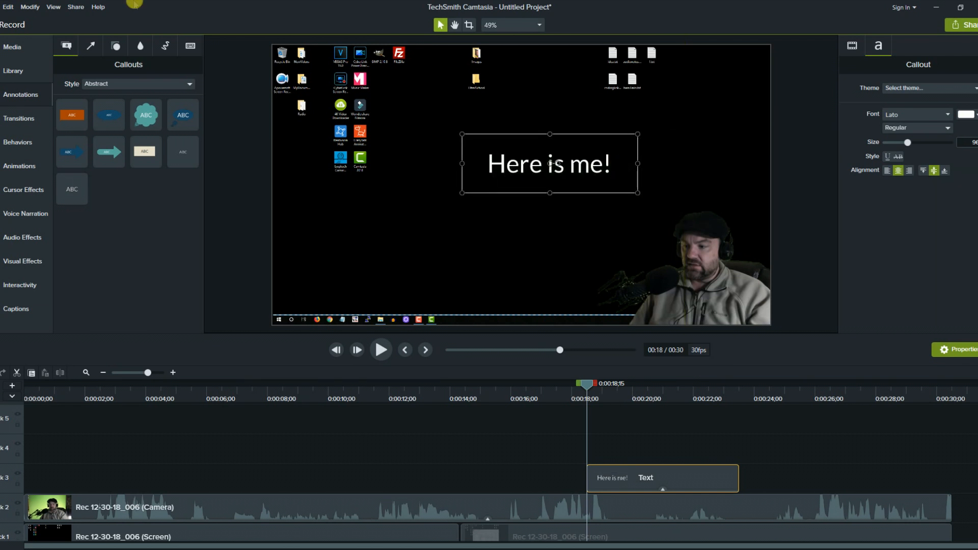
left_click(91, 46)
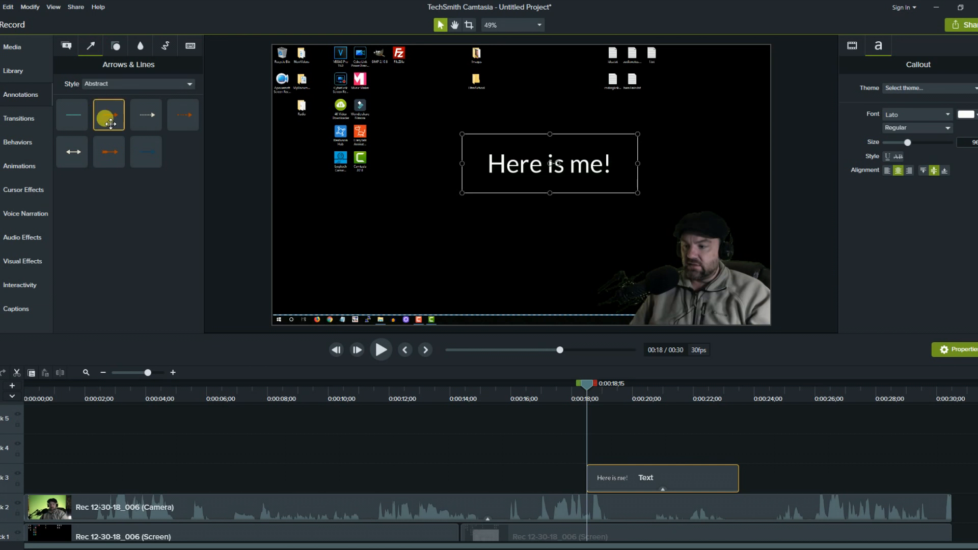
Place a Basic-style teal arrow beside 'Here is me!' and point its head down at the webcam.
left_click(117, 83)
left_click(120, 122)
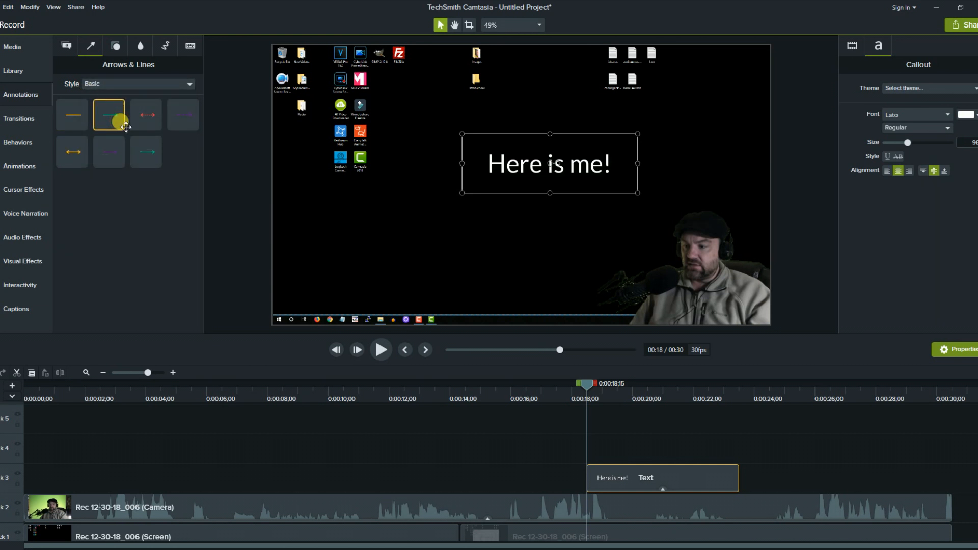
mouse_move(117, 123)
left_mouse_down()
mouse_move(153, 135)
mouse_move(158, 153)
mouse_move(527, 219)
mouse_move(620, 190)
mouse_move(641, 164)
left_mouse_up()
left_click(647, 166)
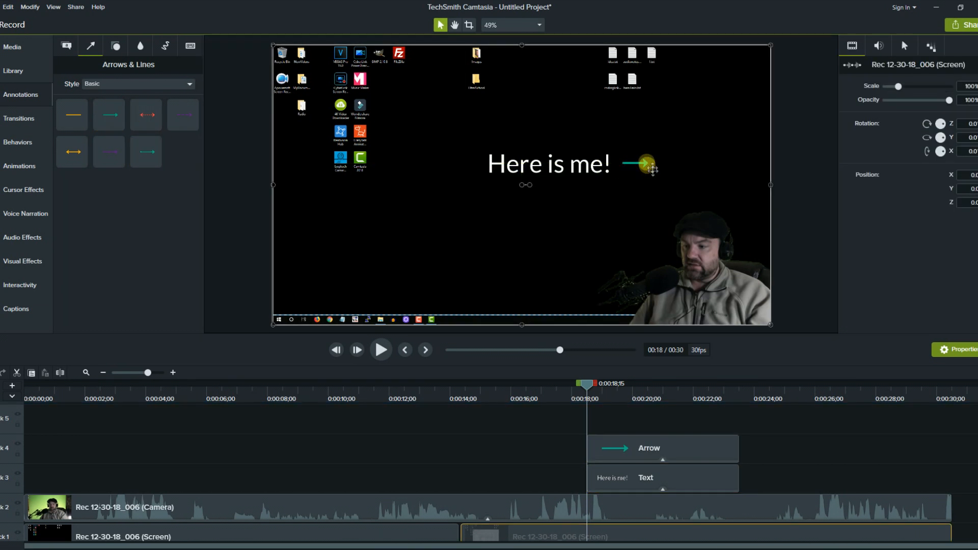
left_click(644, 166)
left_click_drag(649, 165, 666, 209)
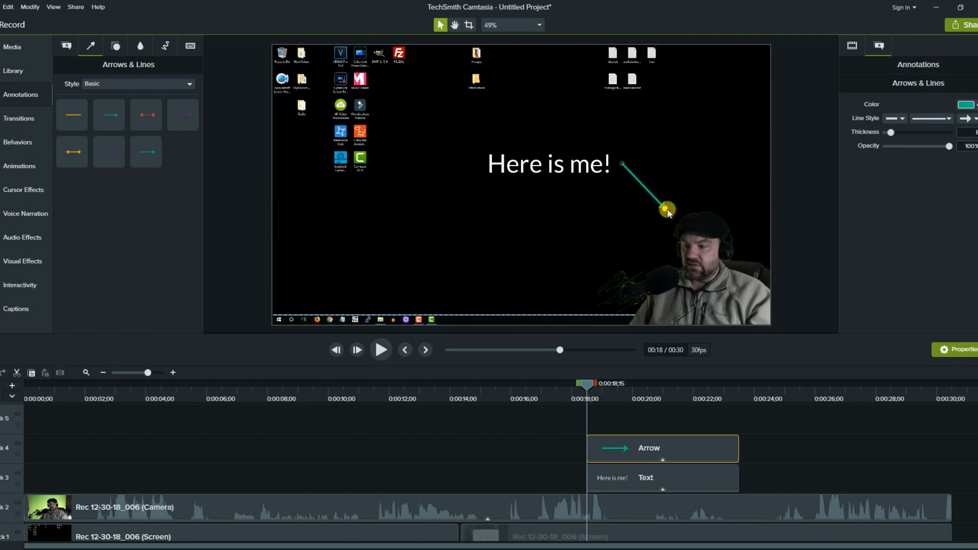
left_click(567, 390)
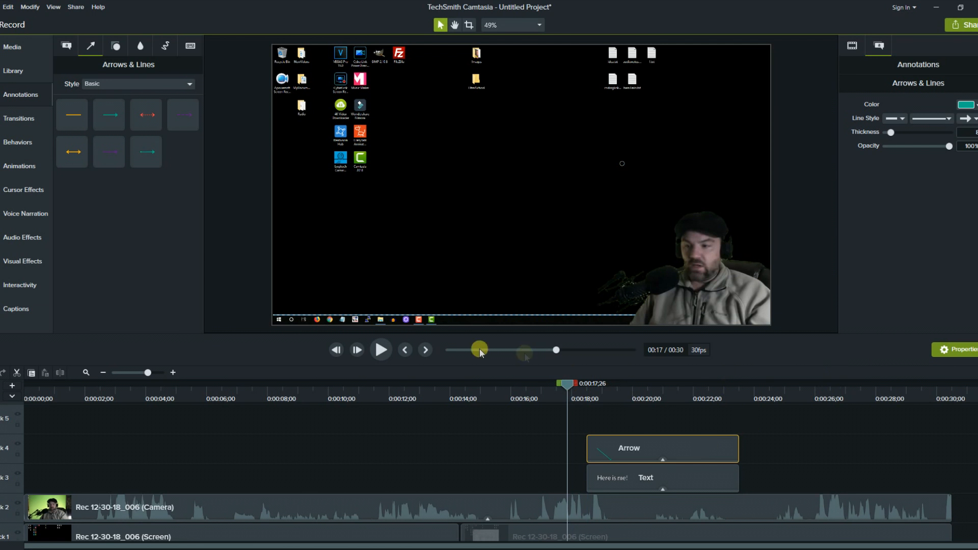
Preview then stop, look at the Clip Speed effect and Library, then show Sketch Motion shapes.
left_click(378, 356)
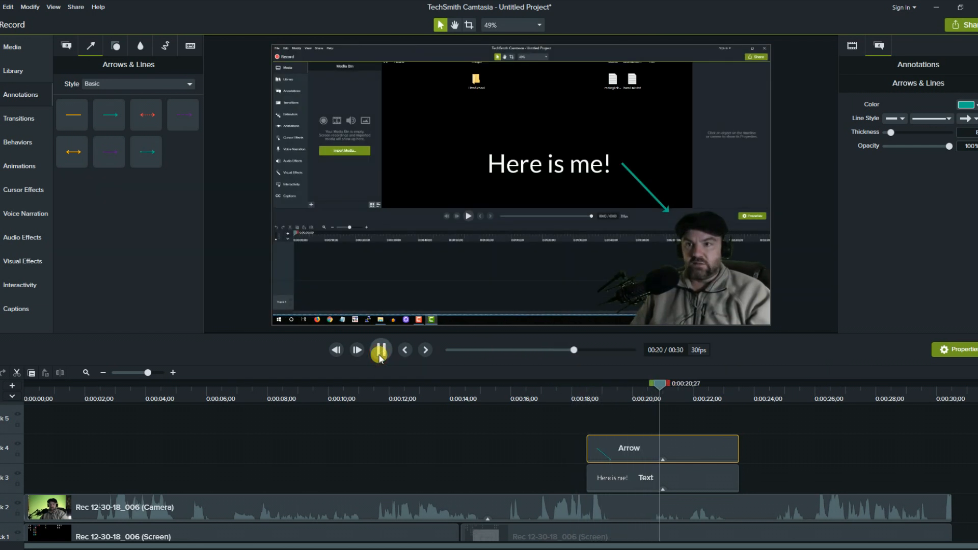
key("space")
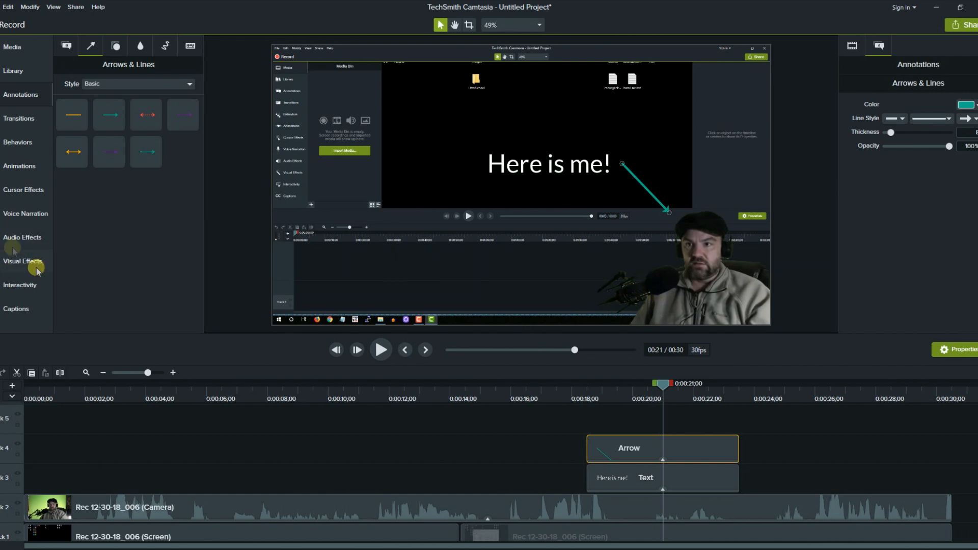
left_click(9, 243)
left_click(87, 194)
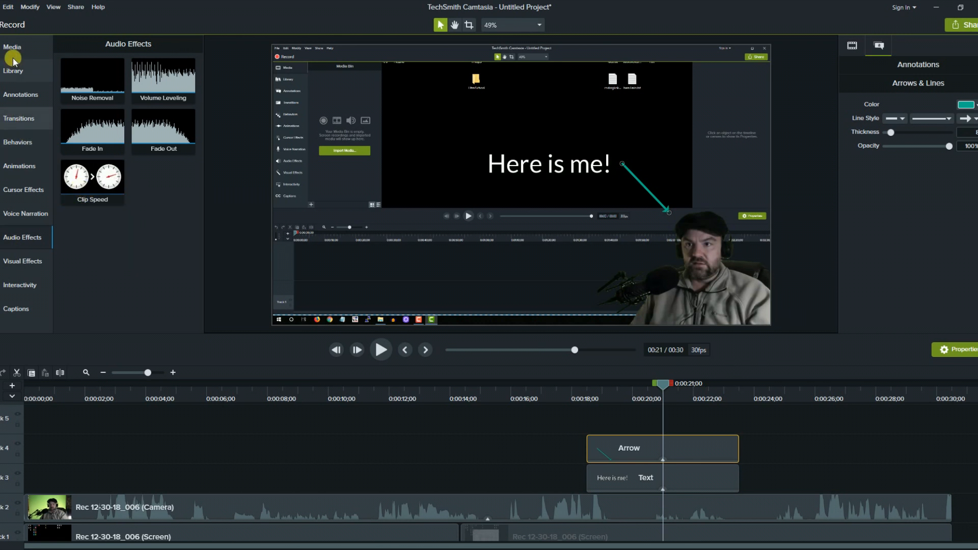
left_click(8, 72)
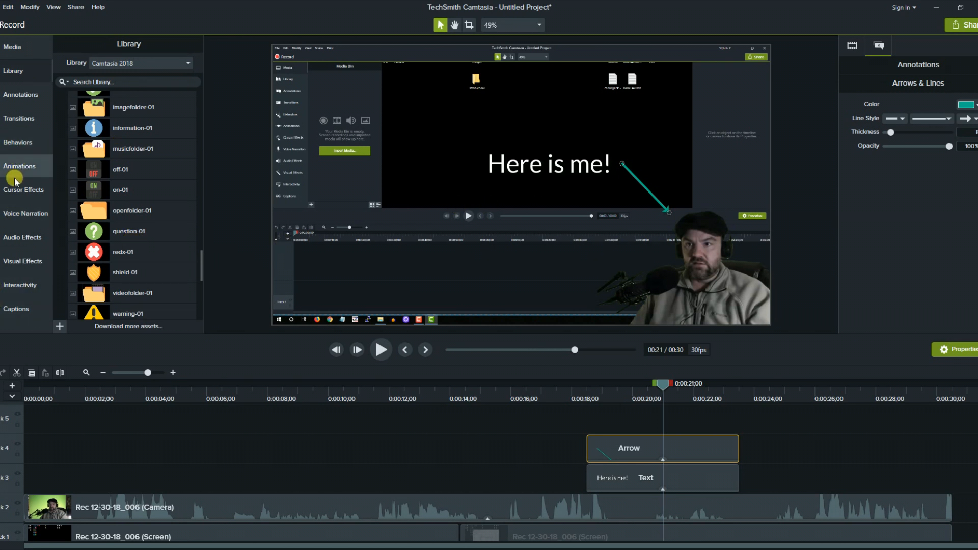
left_click(17, 100)
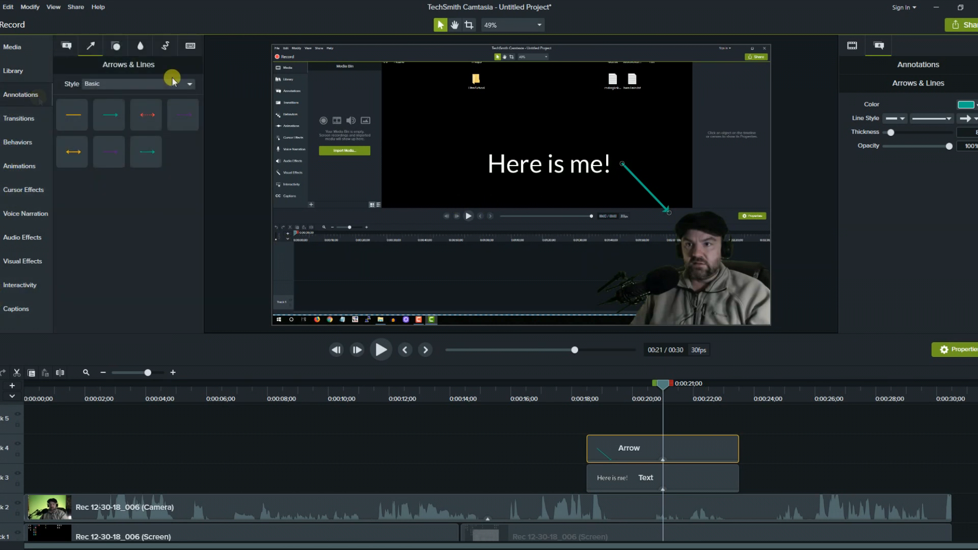
left_click(165, 48)
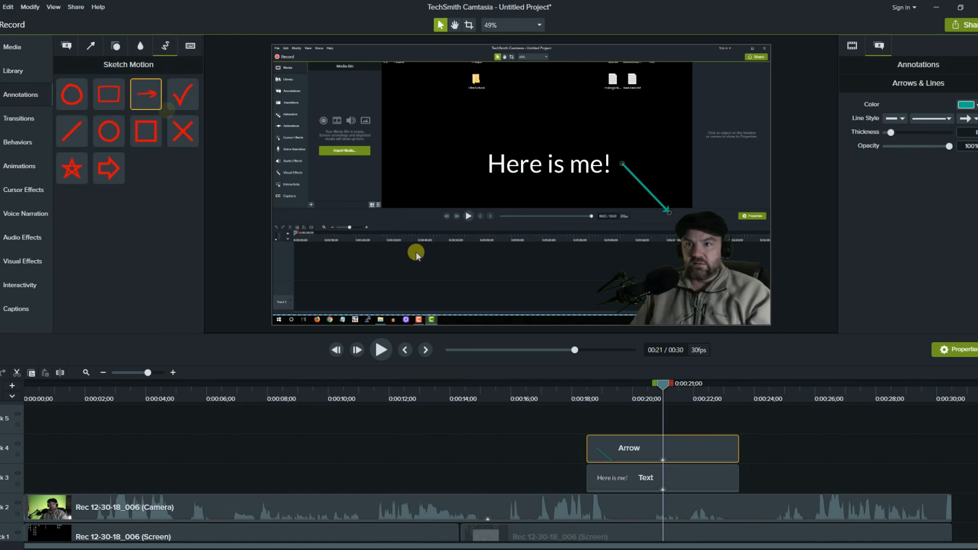
Add a red sketch curve, then enlarge and position it over the 'Here is me!' text.
mouse_move(447, 239)
left_mouse_down()
mouse_move(491, 174)
mouse_move(448, 218)
mouse_move(444, 241)
left_mouse_up()
left_click_drag(146, 94, 395, 204)
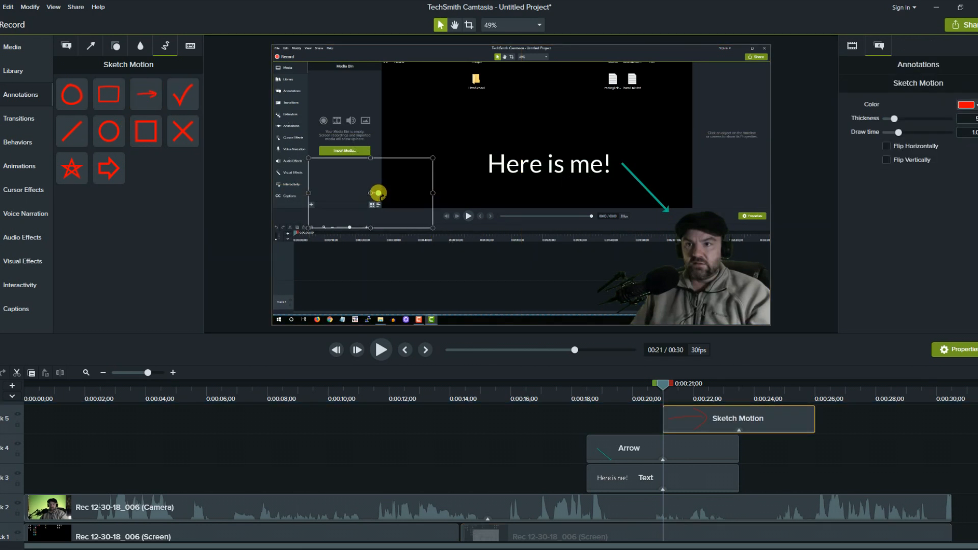
mouse_move(381, 194)
left_mouse_down()
mouse_move(392, 185)
mouse_move(401, 194)
left_mouse_up()
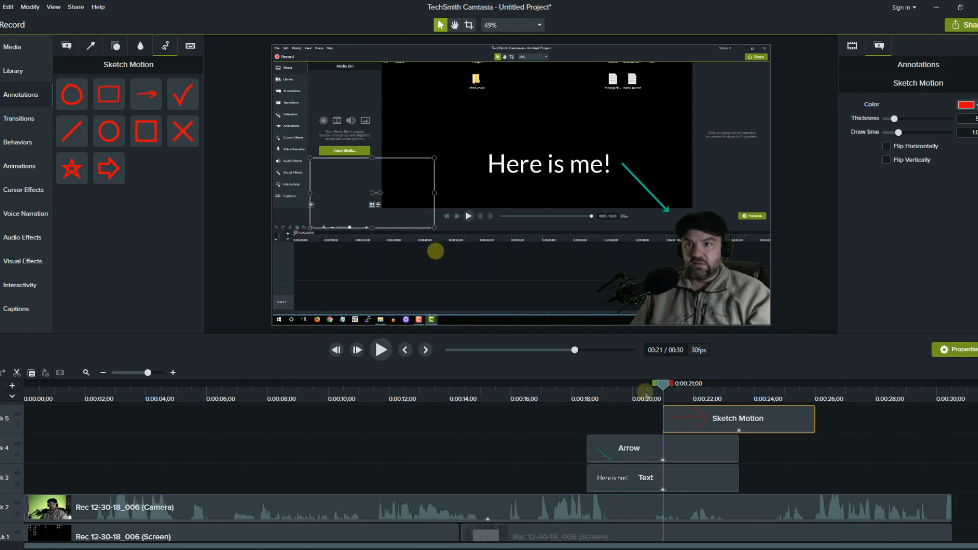
left_click(704, 388)
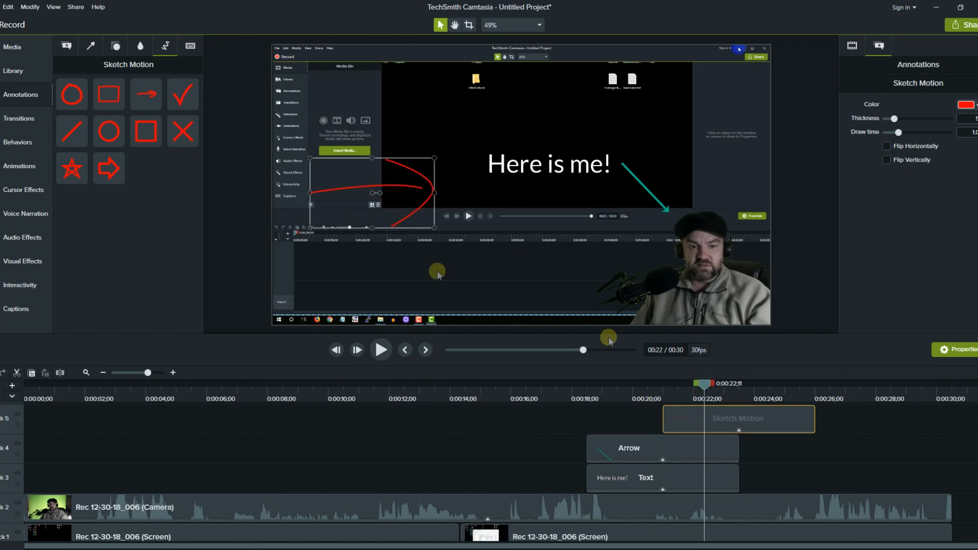
mouse_move(440, 196)
left_mouse_down()
mouse_move(504, 184)
mouse_move(482, 167)
mouse_move(486, 159)
mouse_move(557, 173)
mouse_move(569, 141)
left_mouse_up()
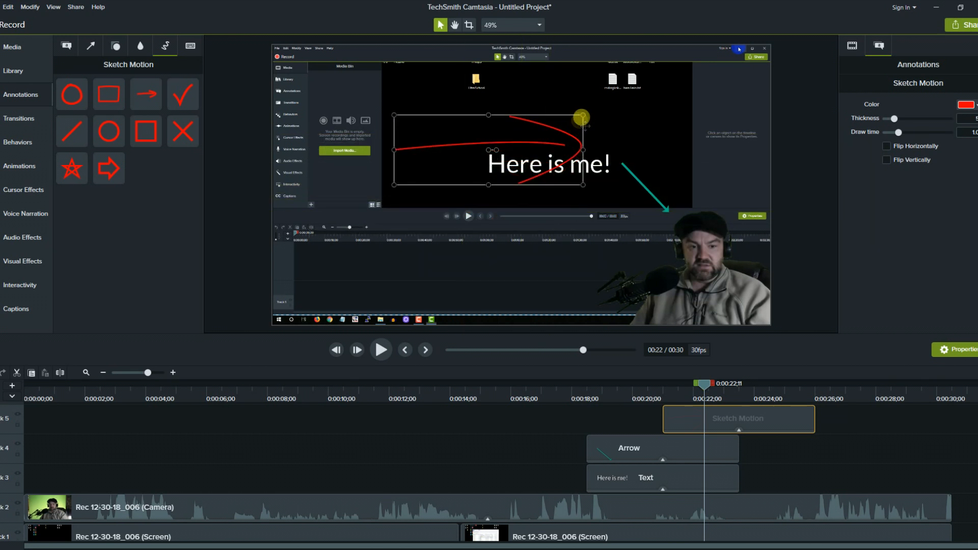
left_click(507, 159)
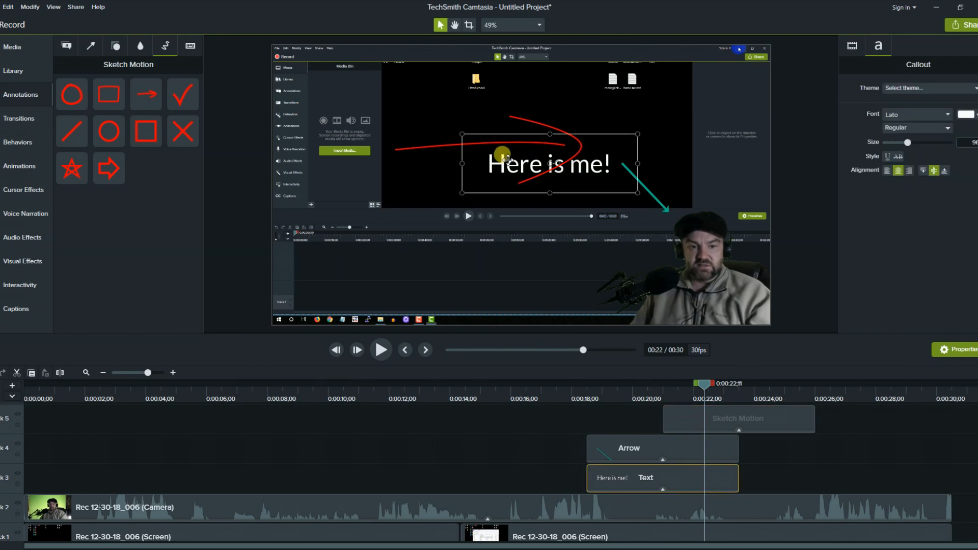
left_click(537, 167)
mouse_move(535, 166)
left_mouse_down()
mouse_move(515, 158)
mouse_move(531, 174)
left_mouse_up()
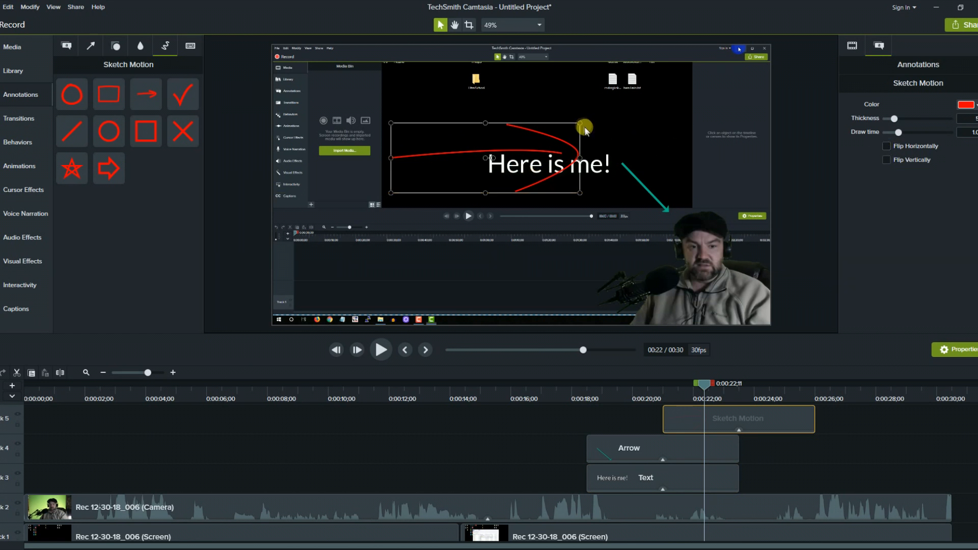
mouse_move(586, 124)
left_mouse_down()
mouse_move(590, 134)
mouse_move(592, 121)
left_mouse_up()
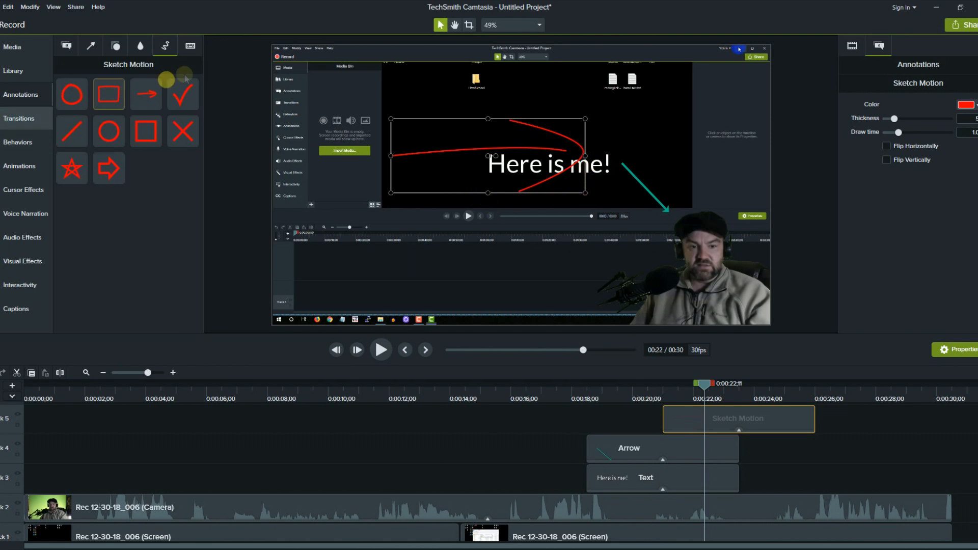
Add a red sketched check mark and move it up and right beside the webcam.
left_click_drag(218, 121, 692, 231)
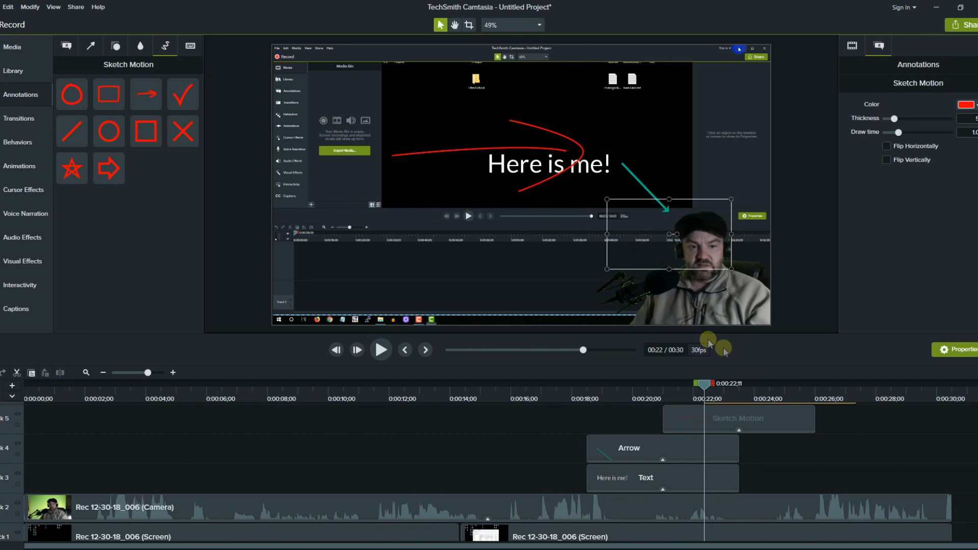
left_click(736, 385)
left_click_drag(724, 212, 742, 191)
left_click(706, 423)
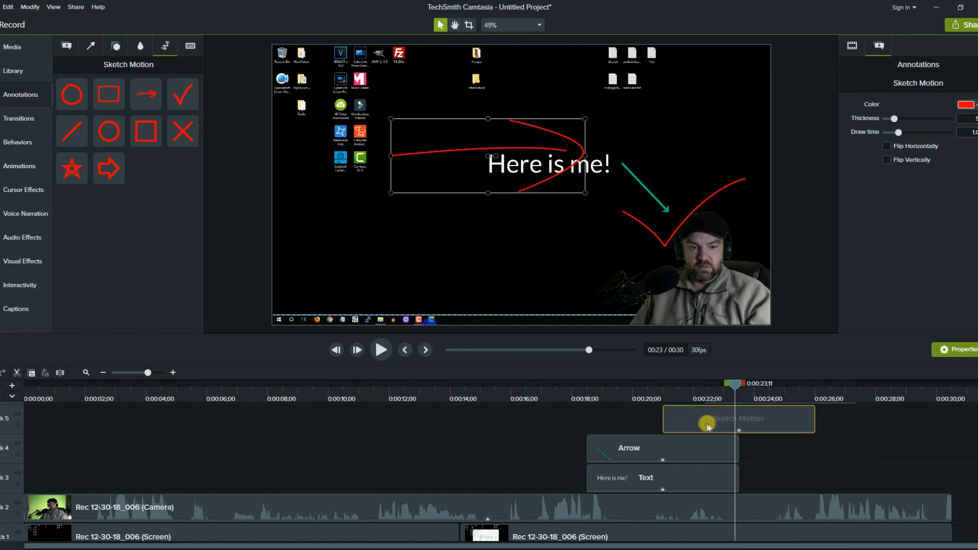
Delete the sketch curve, arrow and text clips from the timeline.
key("Delete")
left_click(655, 451)
key("Delete")
left_click(638, 482)
key("Delete")
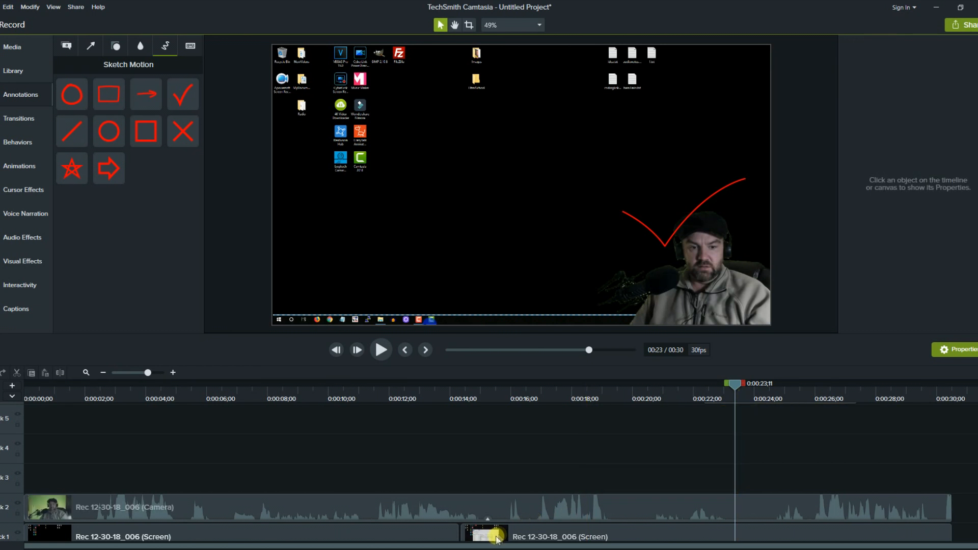
Try adding a Ctrl+A keystroke callout to the video.
left_click(190, 48)
left_click_drag(92, 129, 622, 204)
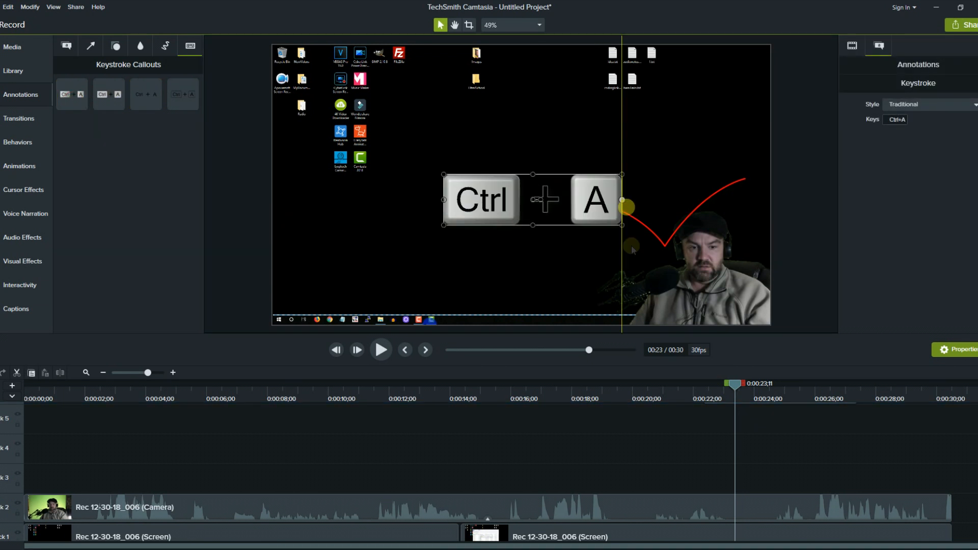
left_click(484, 258)
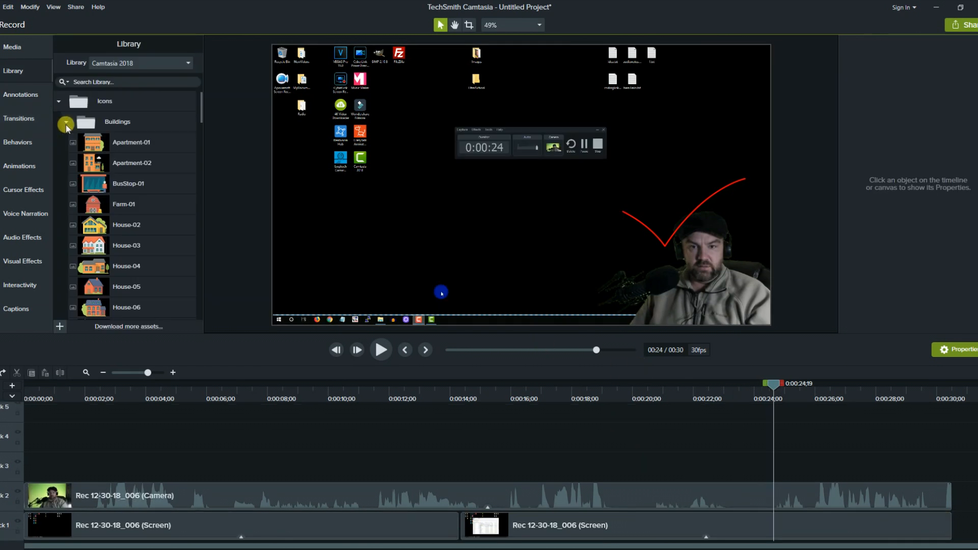
left_click(66, 123)
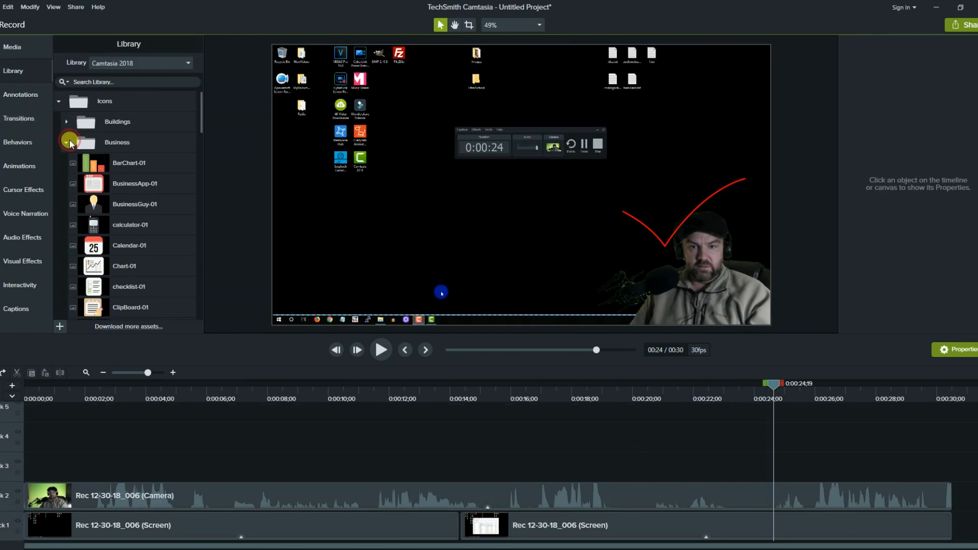
Collapse the Business and Interface icon folders and expand Outros in the Library.
left_click(67, 143)
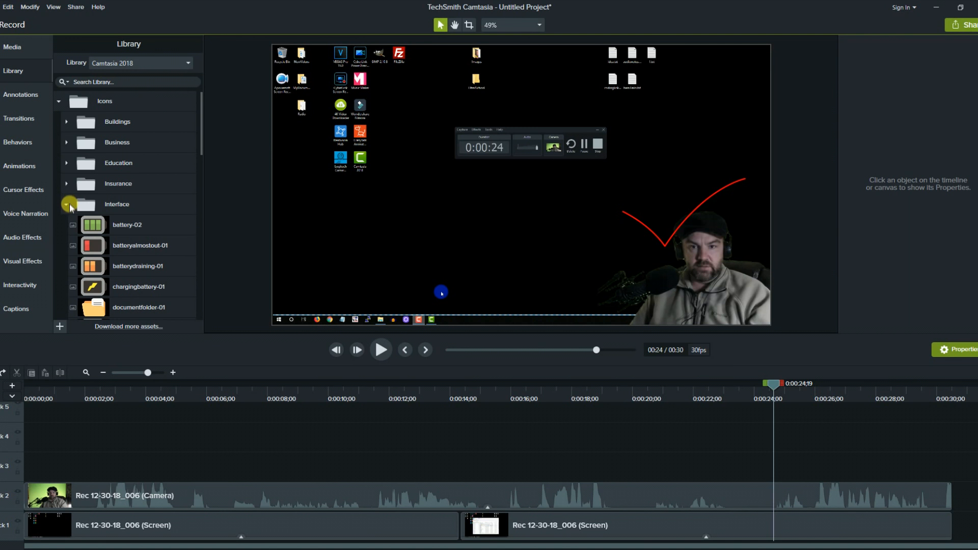
scroll(70, 206, "down", 5)
scroll(71, 209, "up", 5)
left_click(67, 204)
scroll(67, 204, "down", 3)
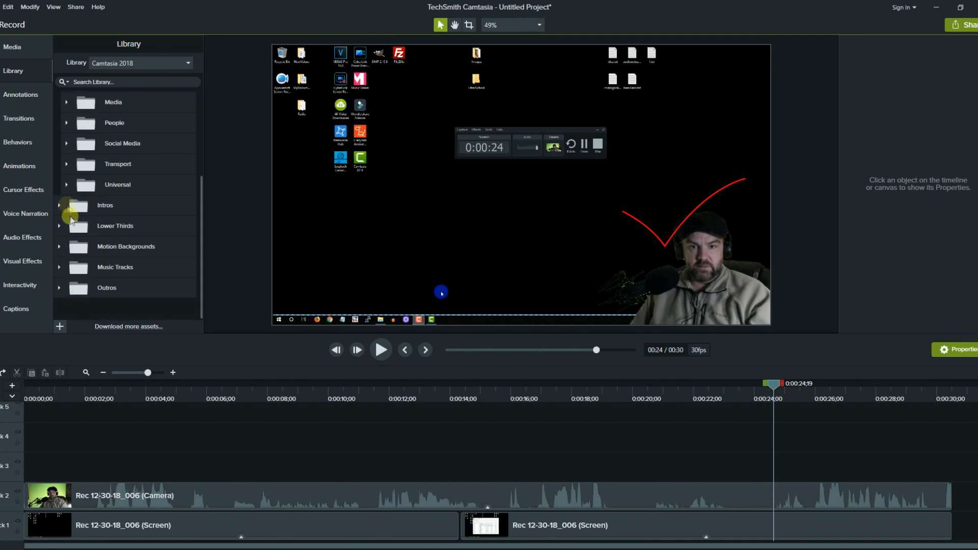
left_click(59, 289)
scroll(236, 264, "down", 4)
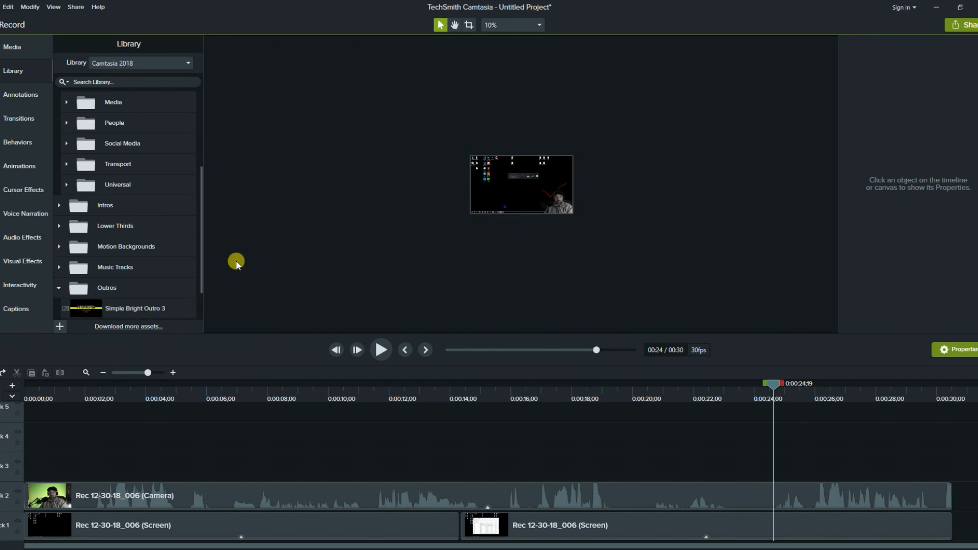
scroll(236, 264, "up", 6)
scroll(236, 261, "down", 2)
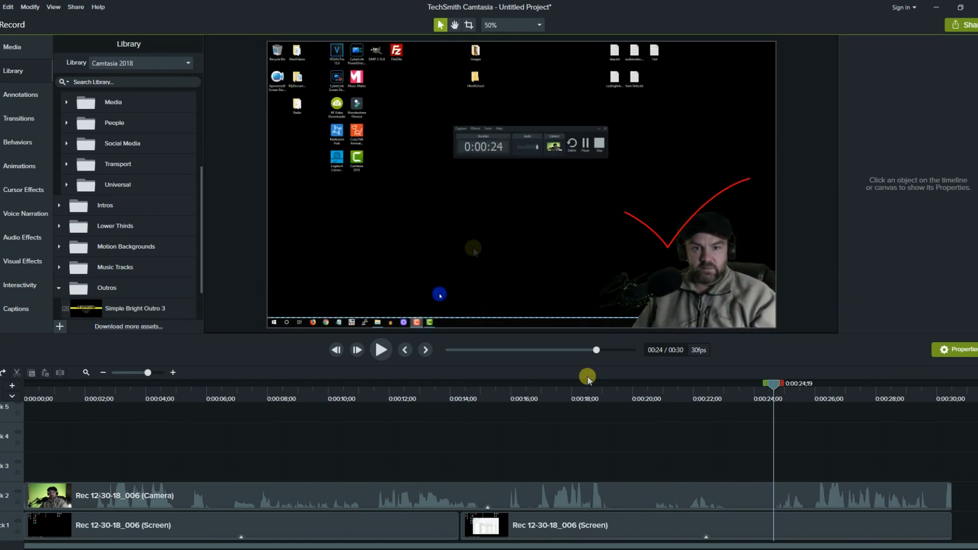
Add Simple Bright Outro 3 after the recording, preview it, then delete it and return to 0:00.
left_click(949, 395)
left_click_drag(950, 394, 956, 389)
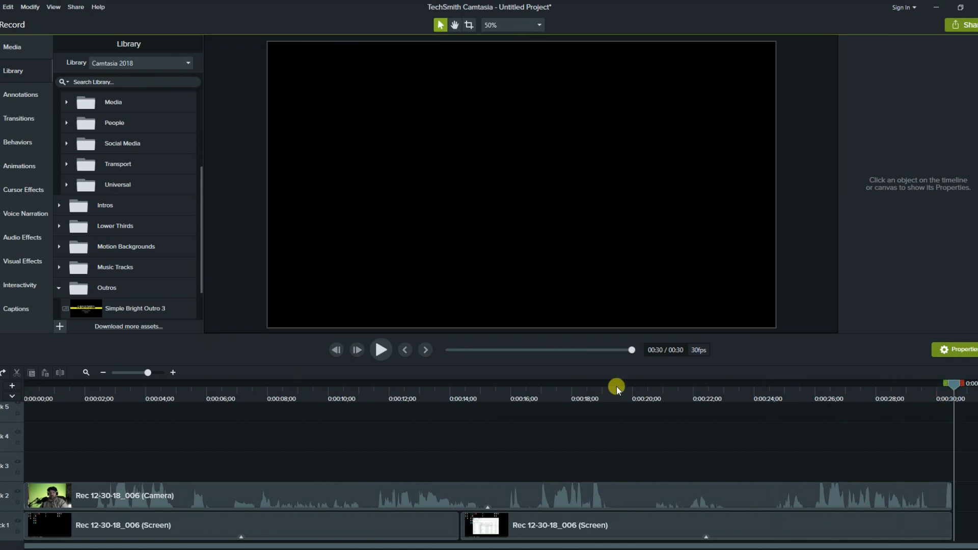
left_click_drag(128, 308, 956, 504)
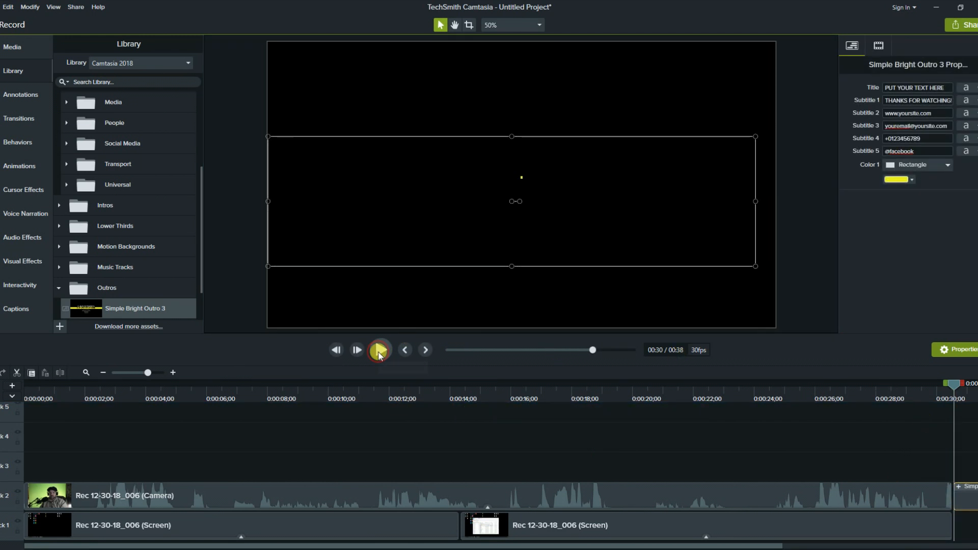
left_click(379, 351)
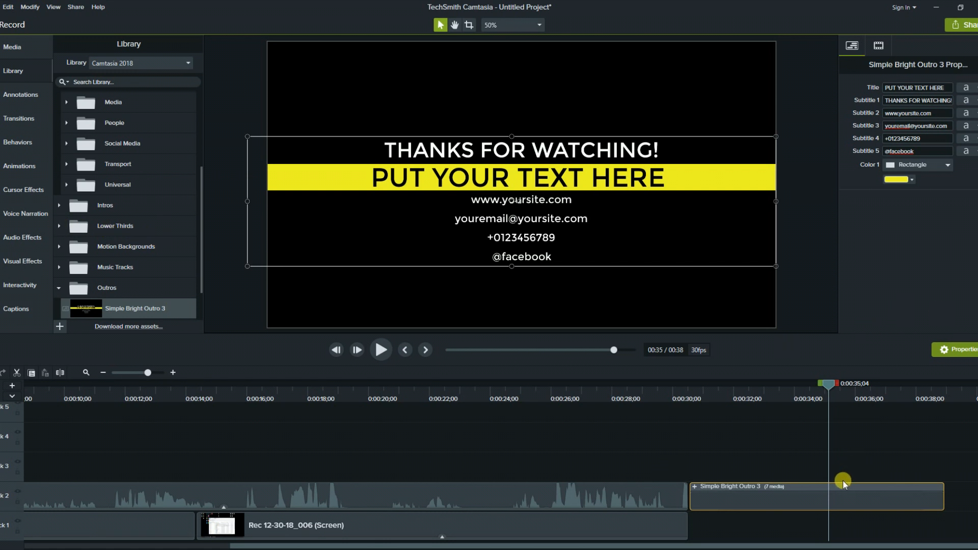
key("Delete")
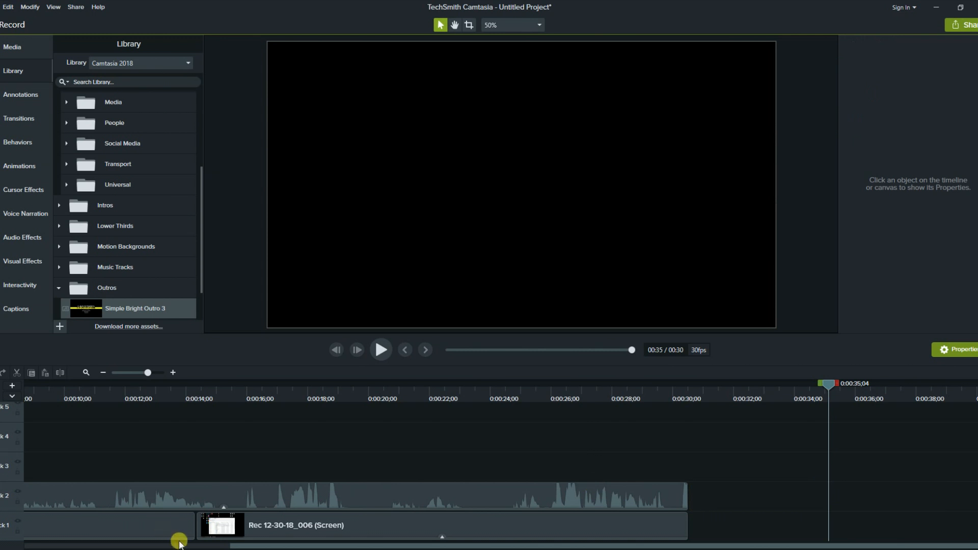
left_click_drag(484, 544, 179, 544)
Play the video from the beginning to review it.
left_click(36, 394)
left_click(381, 350)
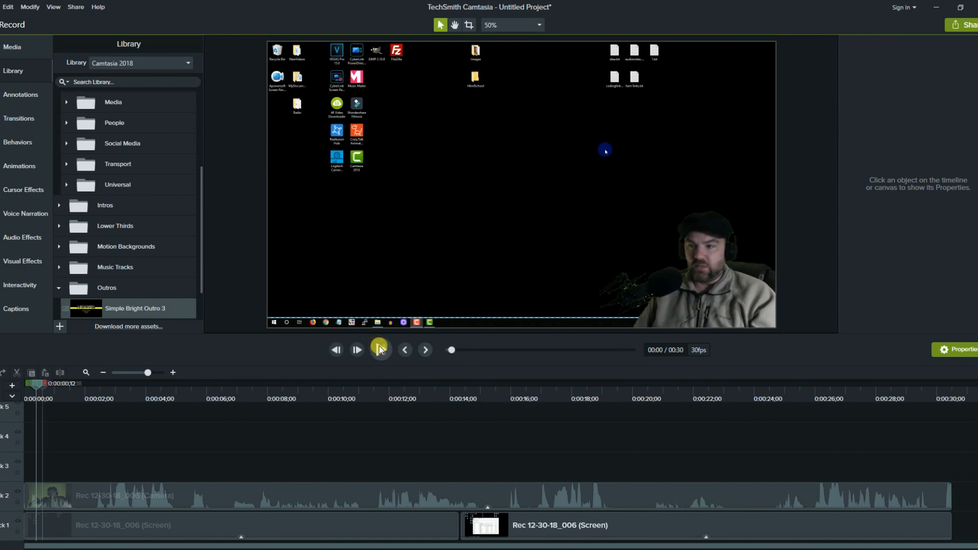
left_click(379, 349)
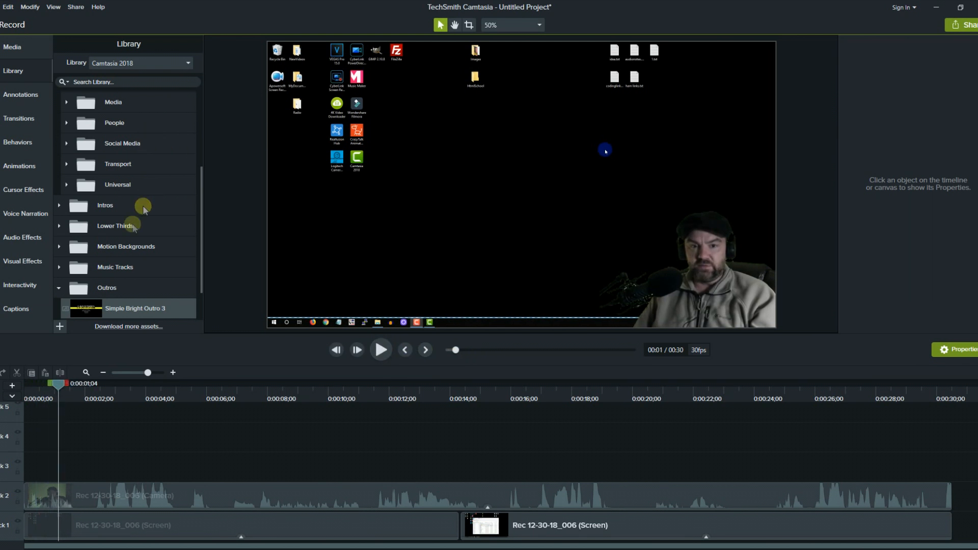
Drag the Assist lower third from the Lower Thirds folder onto the timeline.
left_click(59, 226)
scroll(128, 234, "down", 1)
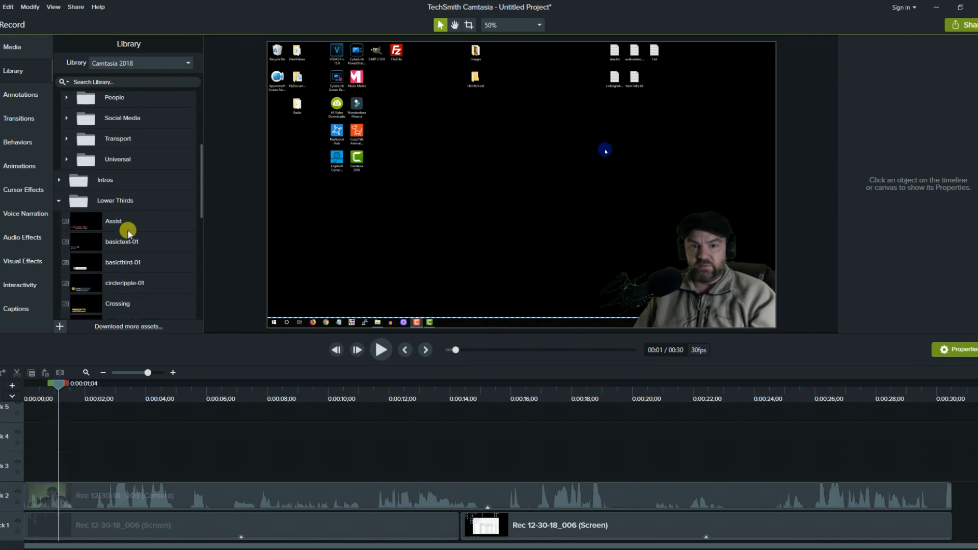
left_click_drag(123, 219, 42, 475)
mouse_move(494, 298)
left_mouse_down()
mouse_move(578, 235)
mouse_move(502, 288)
mouse_move(506, 303)
mouse_move(496, 305)
left_mouse_up()
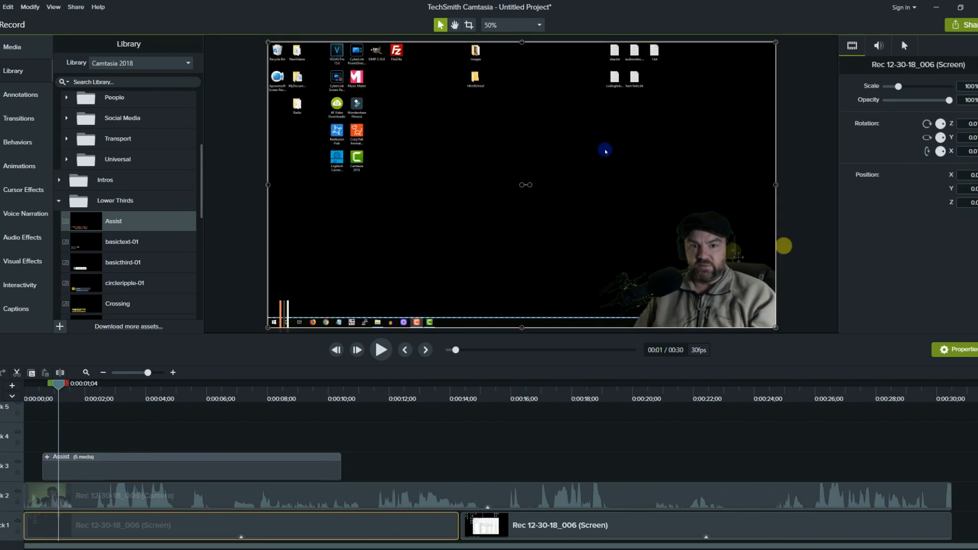
Select the webcam overlay and Assist lower third, nudging the screen recording against the canvas guides.
left_click(702, 241)
left_click(299, 316)
left_click(326, 301)
left_click_drag(330, 305, 323, 311)
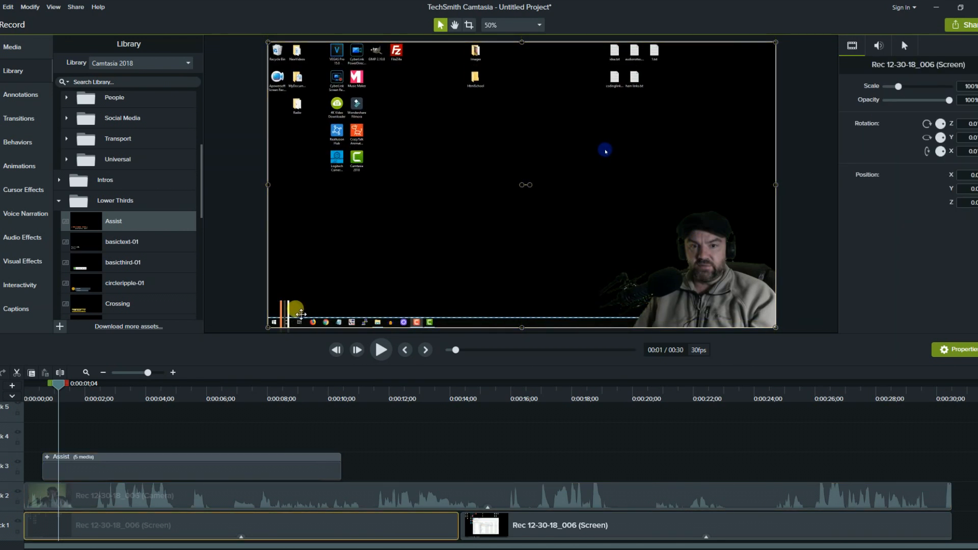
left_click(290, 311)
mouse_move(327, 309)
left_mouse_down()
mouse_move(334, 303)
mouse_move(312, 317)
left_mouse_up()
left_click(187, 494)
left_click(195, 464)
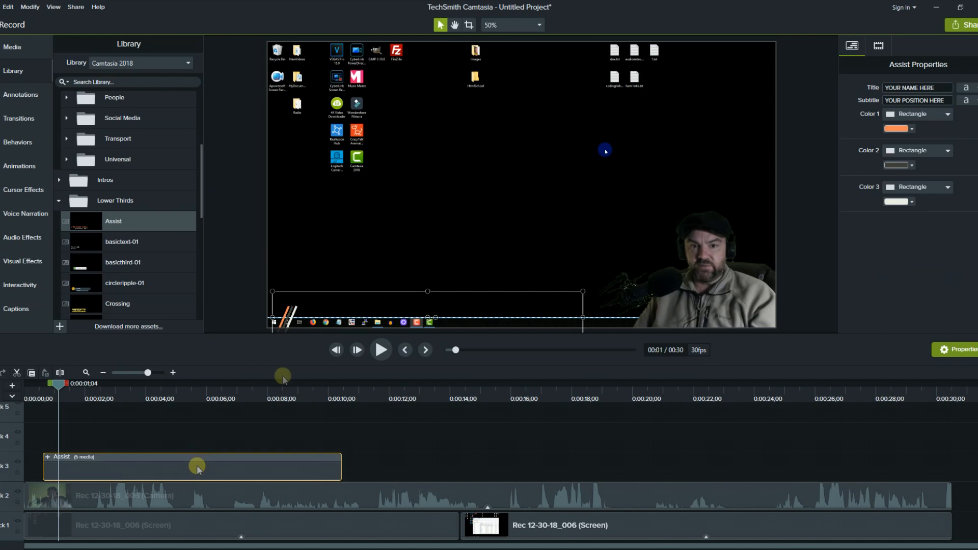
Reposition the screen recording, then drop the Assist lower third onto track 3 around 0:07.
mouse_move(349, 308)
left_mouse_down()
mouse_move(360, 290)
mouse_move(359, 313)
left_mouse_up()
left_click(216, 292)
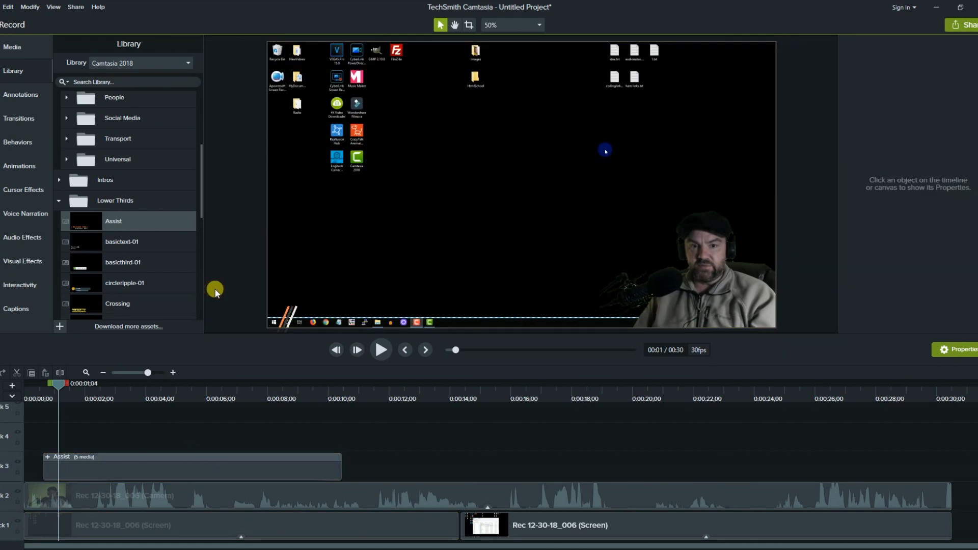
left_click(224, 457)
left_click_drag(386, 305, 406, 284)
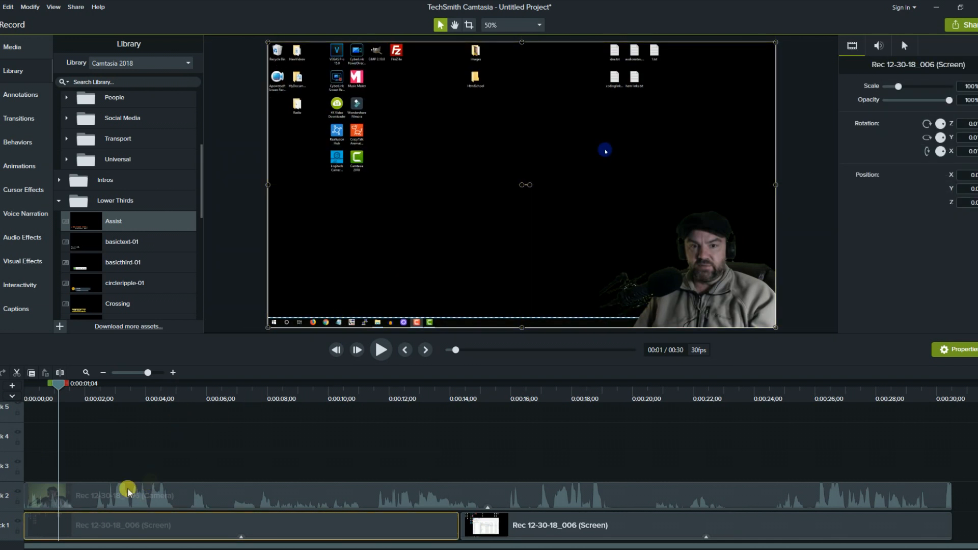
left_click_drag(118, 224, 554, 233)
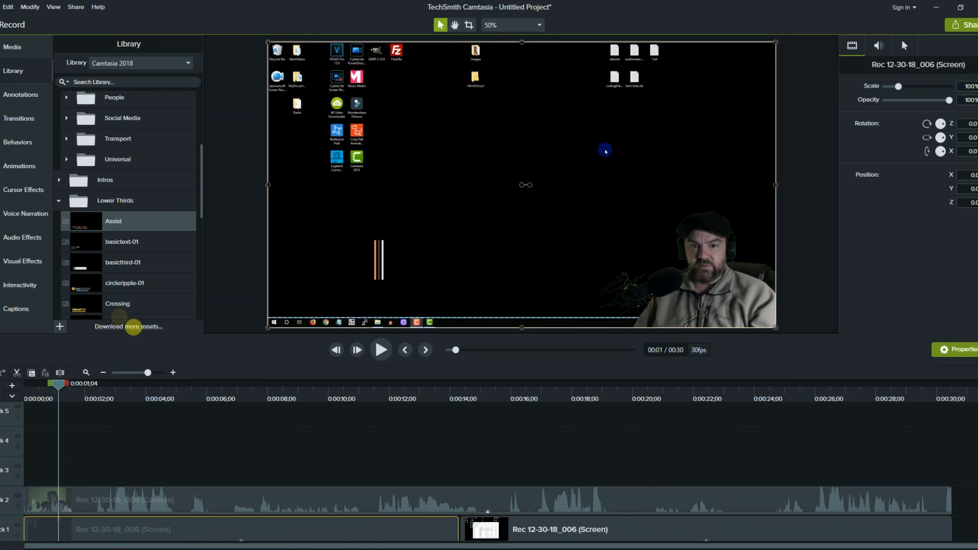
left_click_drag(113, 224, 245, 468)
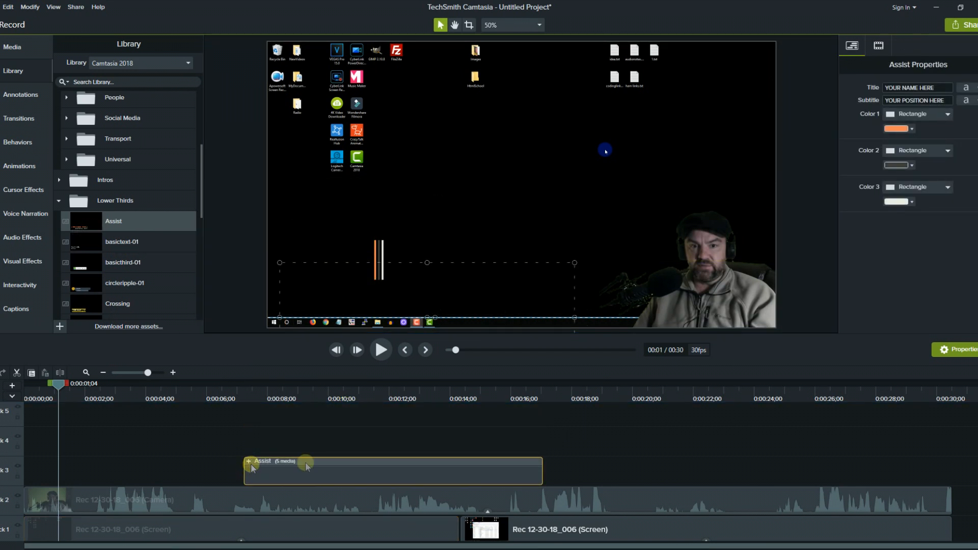
Try moving the screen recording and Assist lower third on the canvas, then restore the recording's position.
left_click(466, 309)
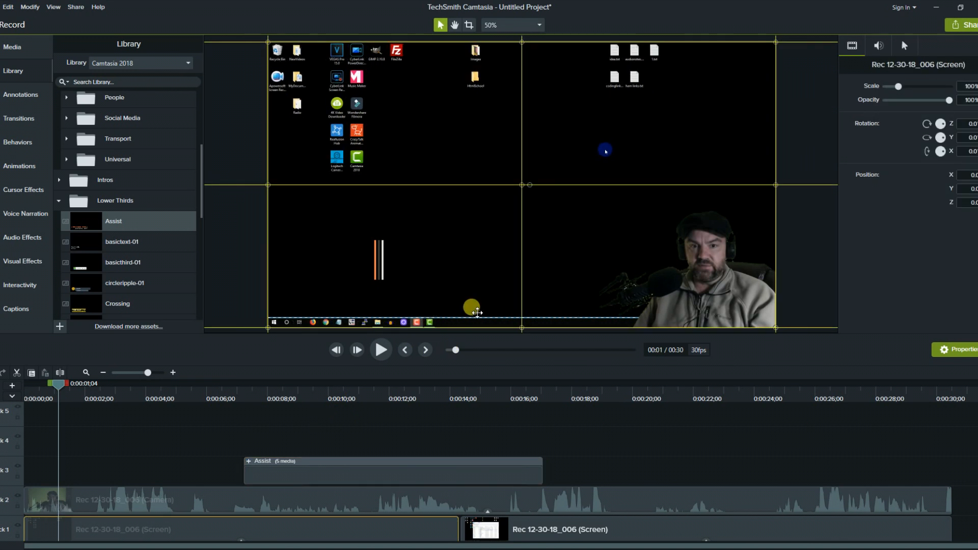
left_click(411, 470)
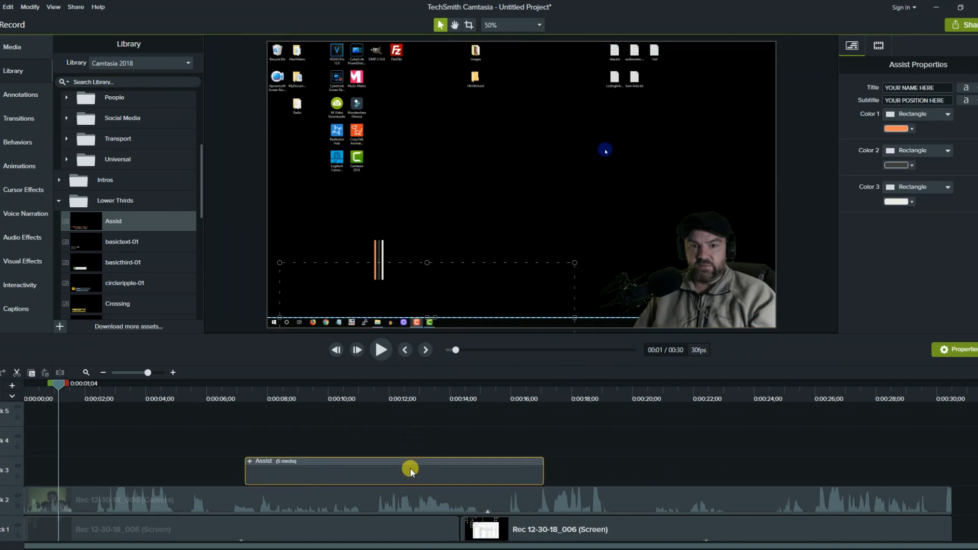
left_click_drag(574, 266, 689, 142)
left_click(462, 294)
left_click_drag(447, 275, 355, 313)
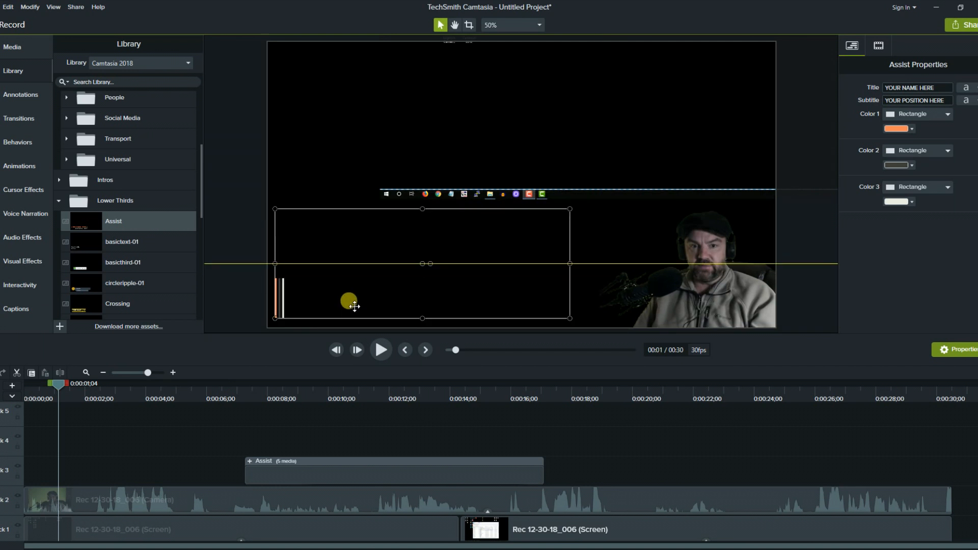
left_click_drag(585, 164, 489, 288)
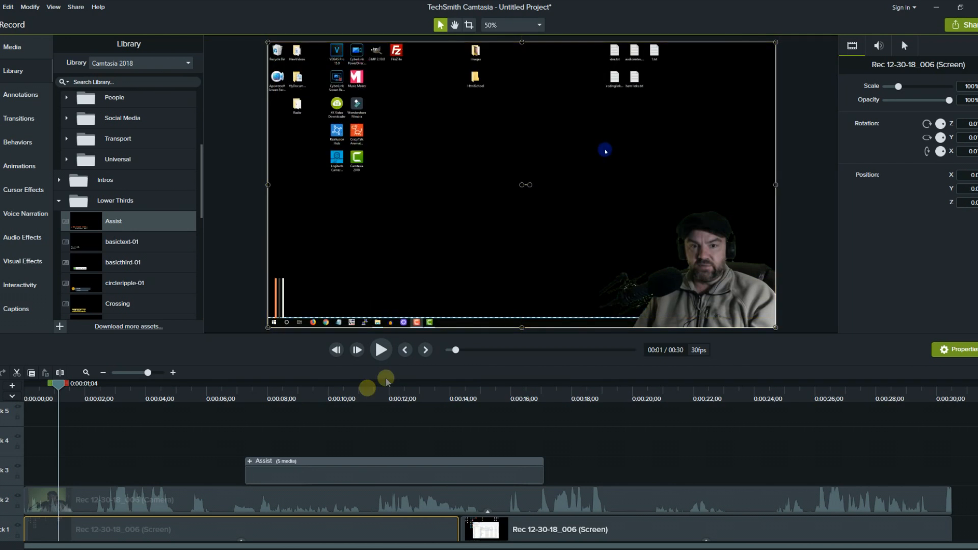
Preview the Assist lower third from about 11 seconds.
left_click(342, 473)
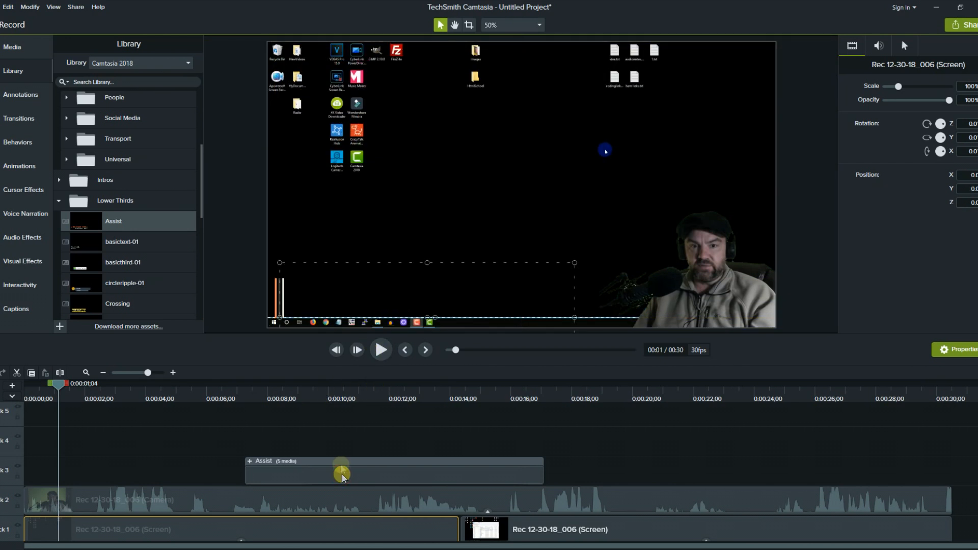
left_click(360, 393)
left_click(383, 356)
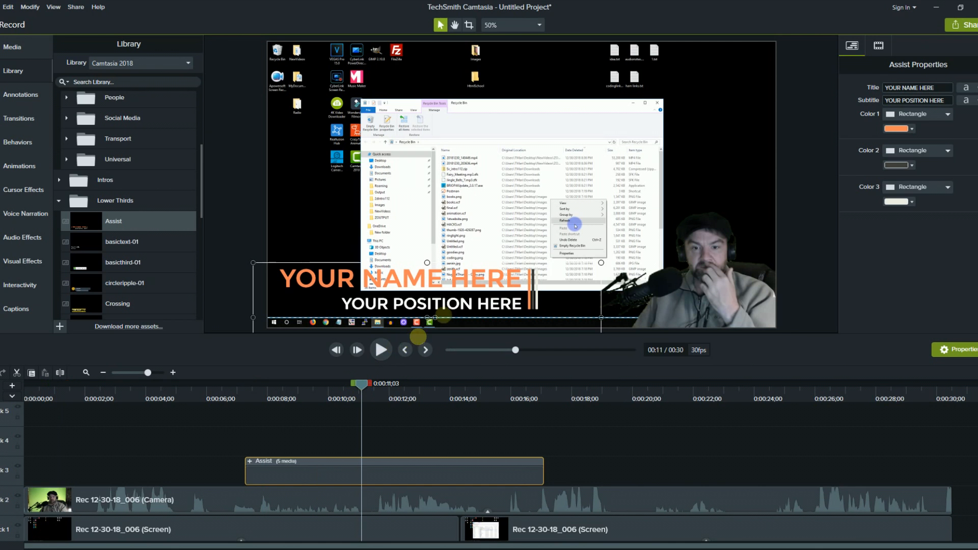
left_click(383, 352)
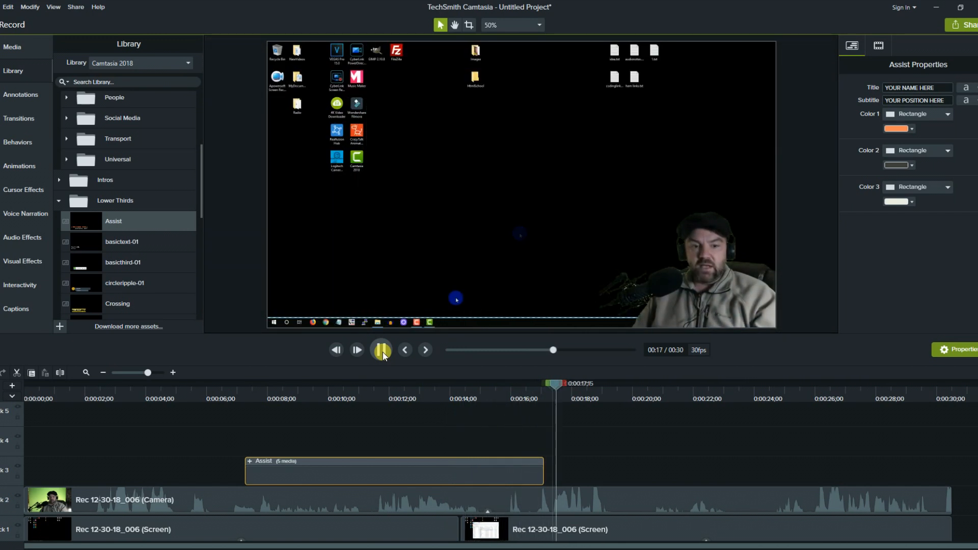
left_click(411, 470)
Shift the Assist clip to start near 0:17 and play back to check its timing.
left_click_drag(411, 470, 734, 479)
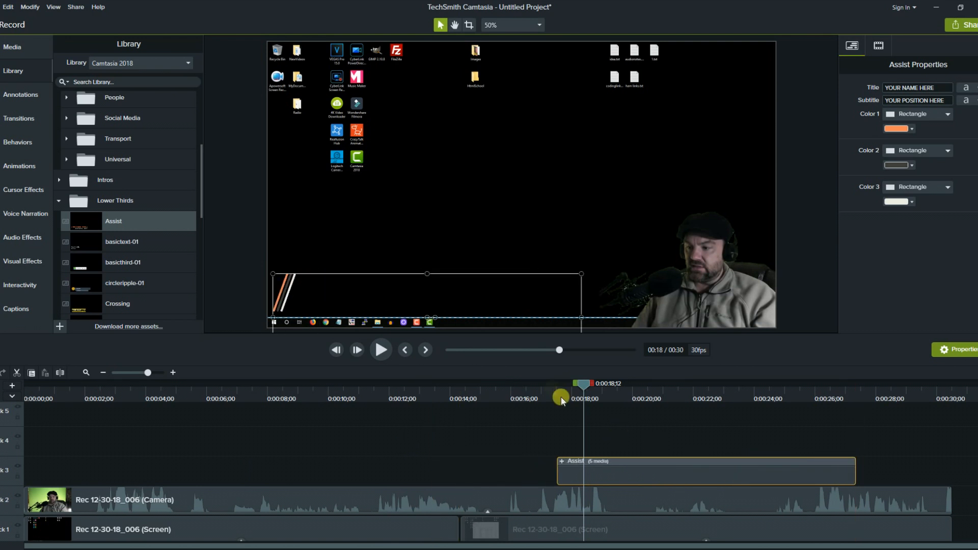
left_click(547, 384)
left_click(383, 350)
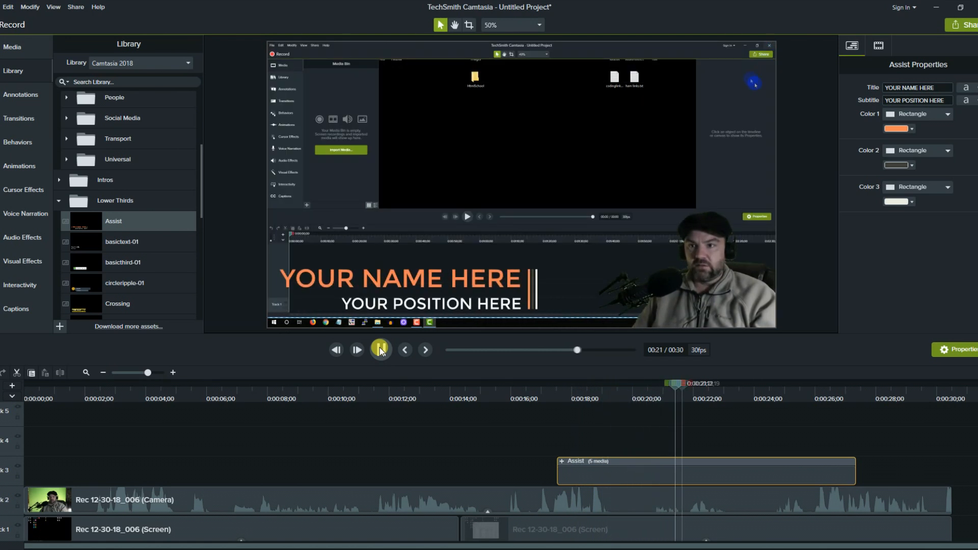
left_click(636, 476)
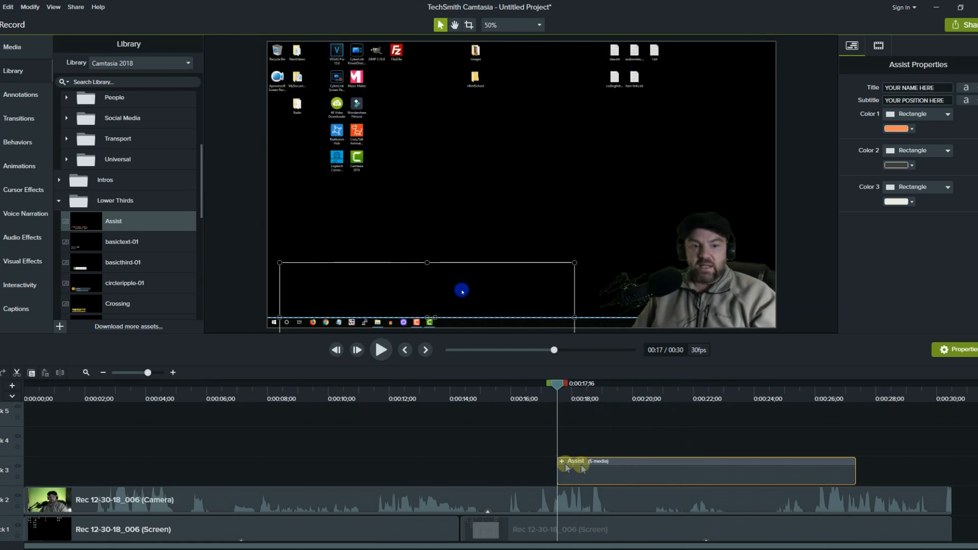
Retitle the Assist lower third 'CodingIsForYou' and play it back, stopping at 0:00:24;28.
left_click(561, 461)
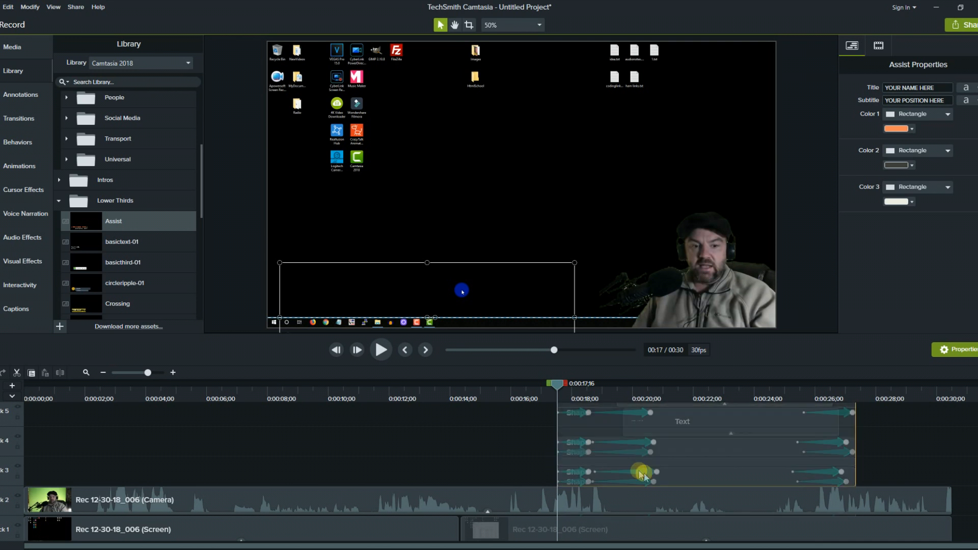
left_click(940, 87)
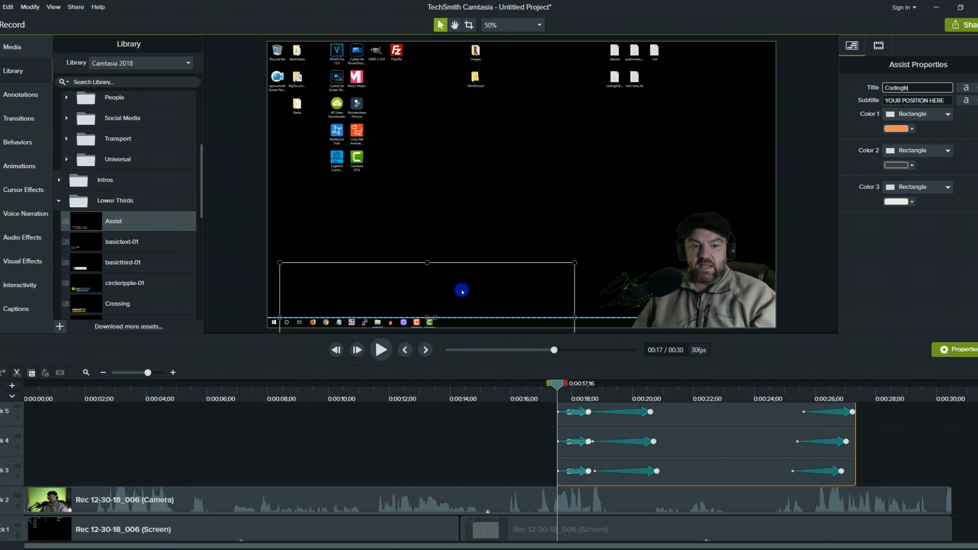
type("CodingIsForYou")
key("Tab")
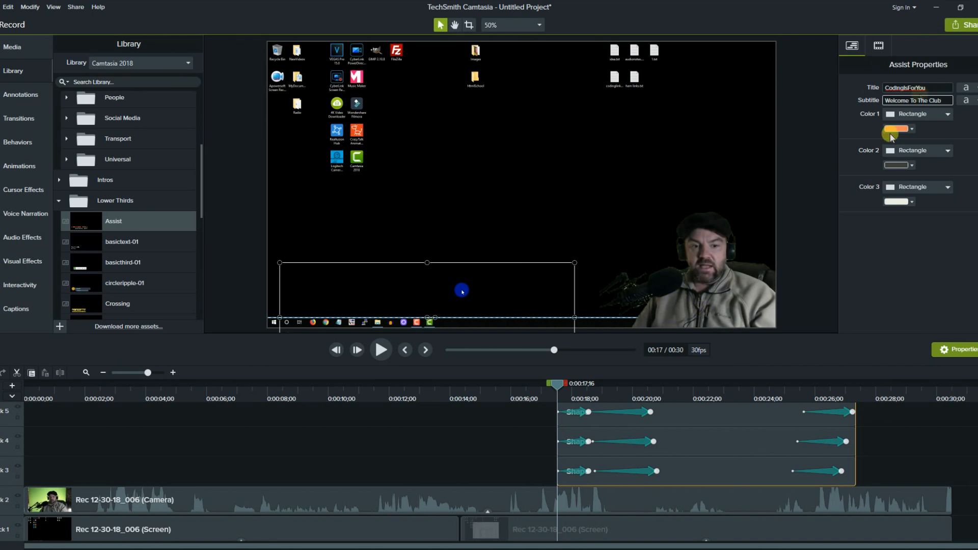
left_click(382, 350)
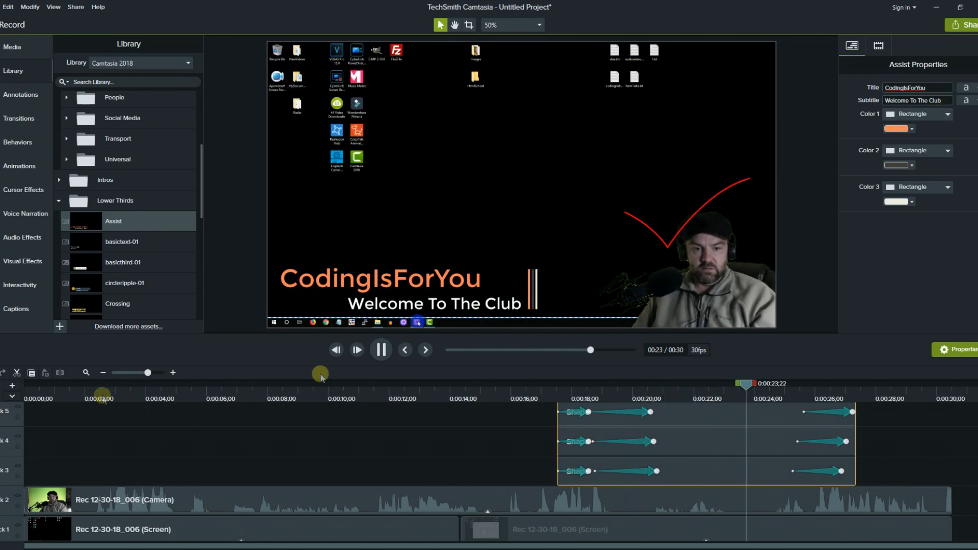
left_click(380, 347)
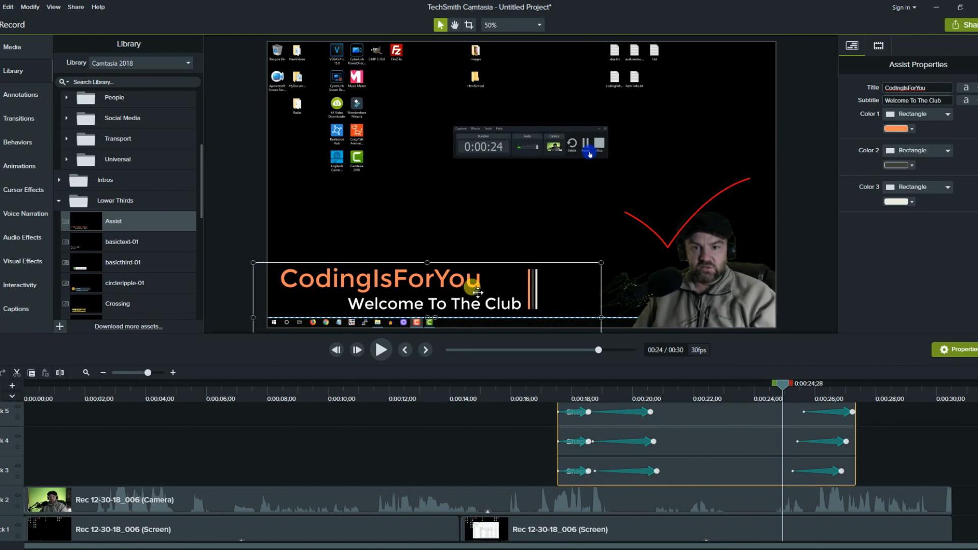
Swap the CodingIsForYou lower third for squaresandrectangles-01, shrunk toward the canvas's lower left.
key("Delete")
left_click(123, 250)
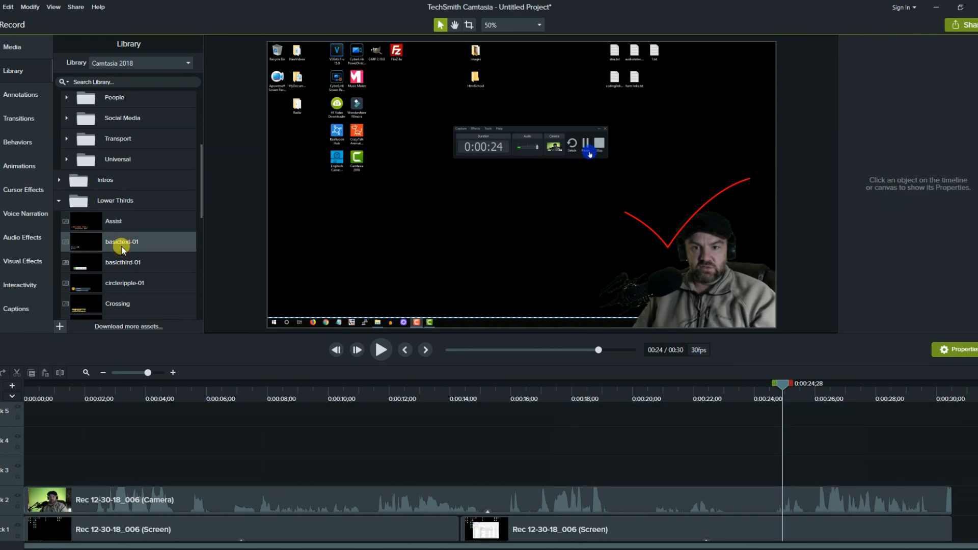
scroll(146, 250, "down", 2)
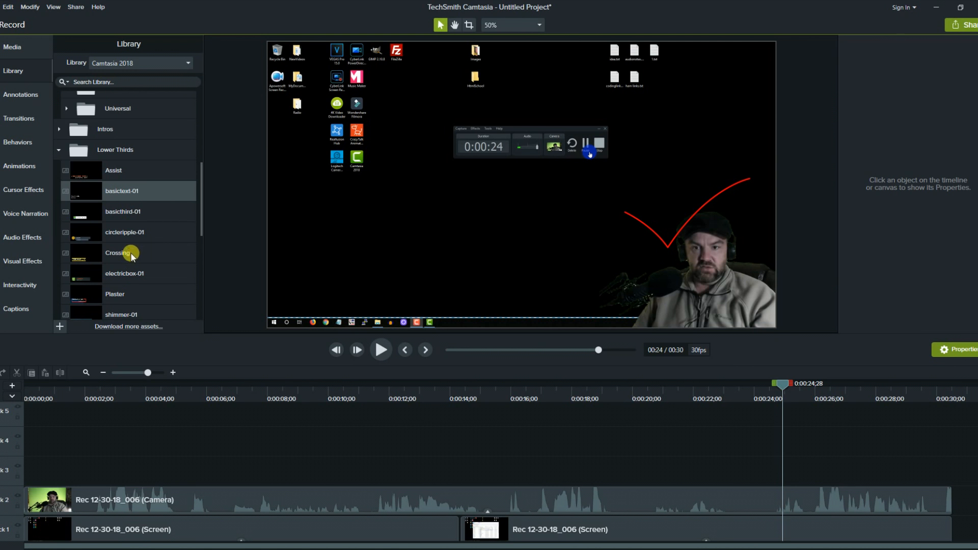
scroll(122, 293, "down", 4)
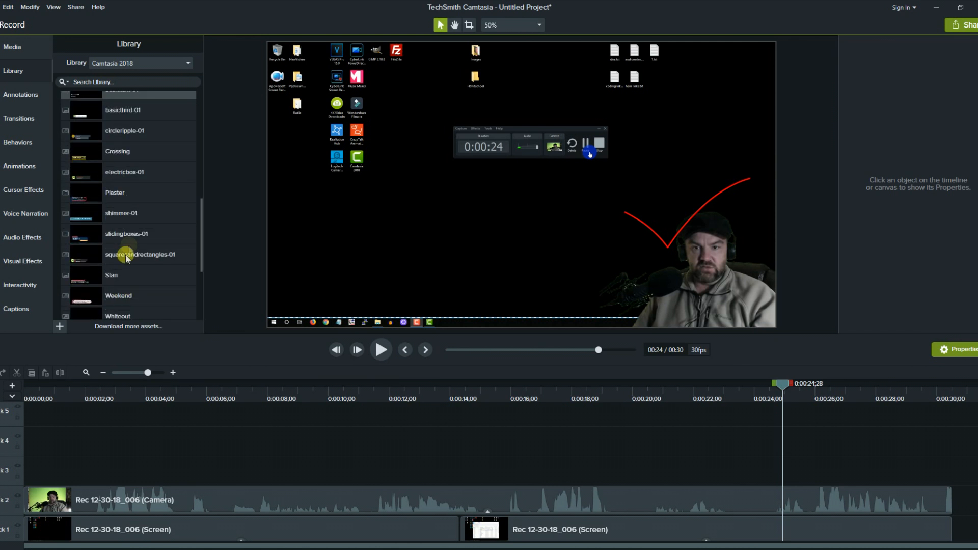
left_click_drag(128, 256, 486, 193)
left_click_drag(702, 75, 540, 190)
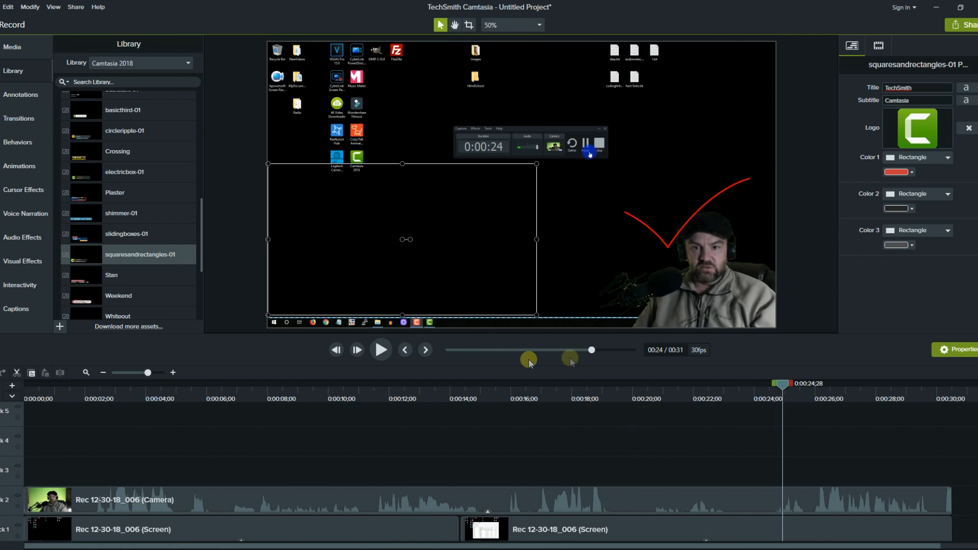
Select the webcam and screen clips, then remove all empty tracks.
scroll(696, 460, "down", 1)
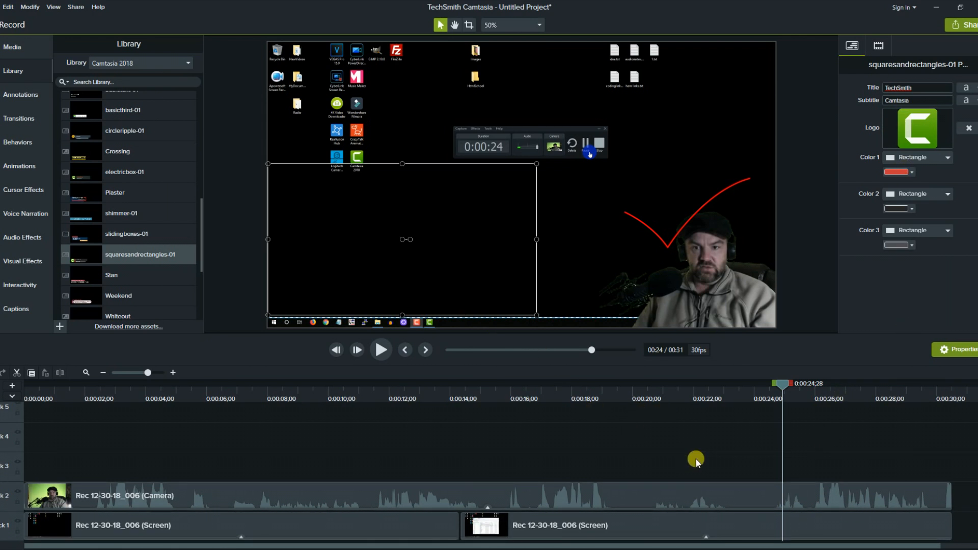
left_click(537, 497)
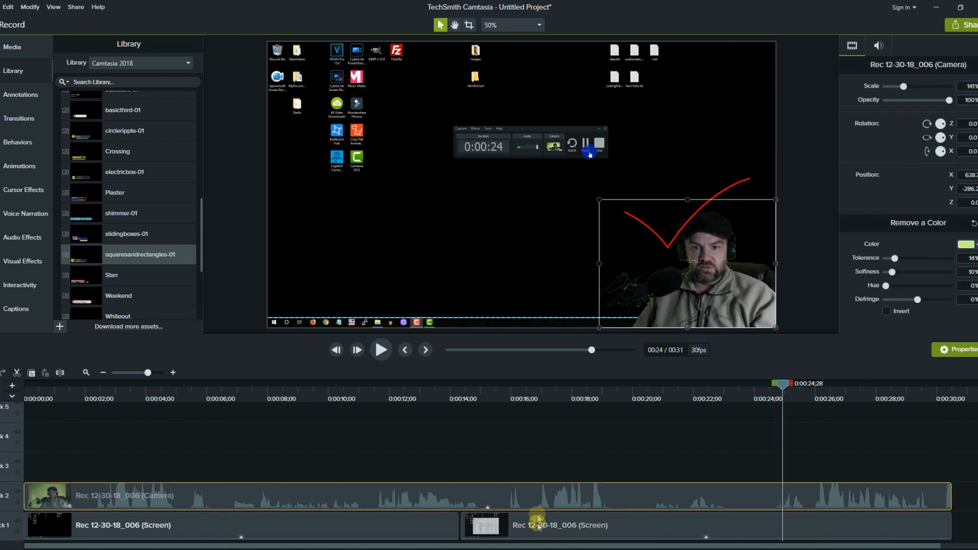
left_click(538, 526)
left_click(536, 495)
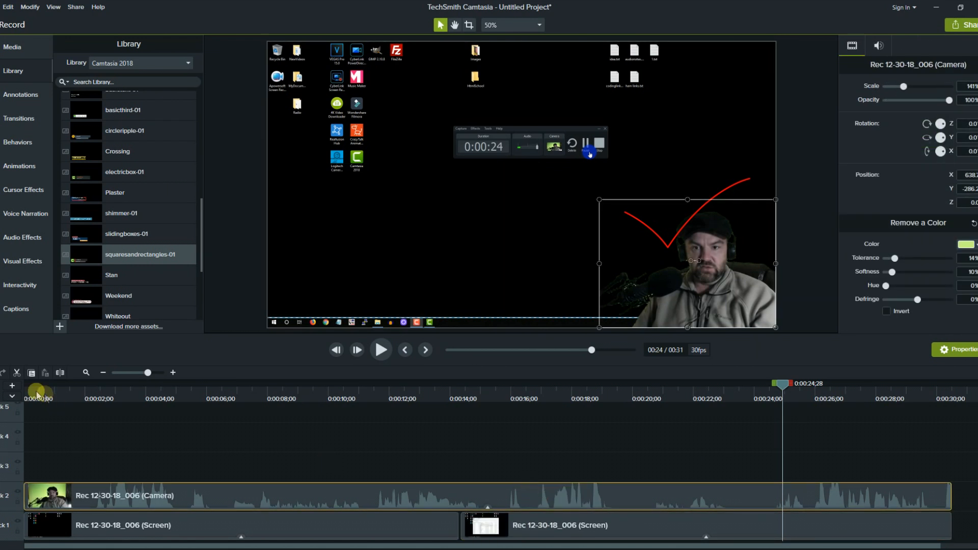
scroll(8, 427, "up", 3)
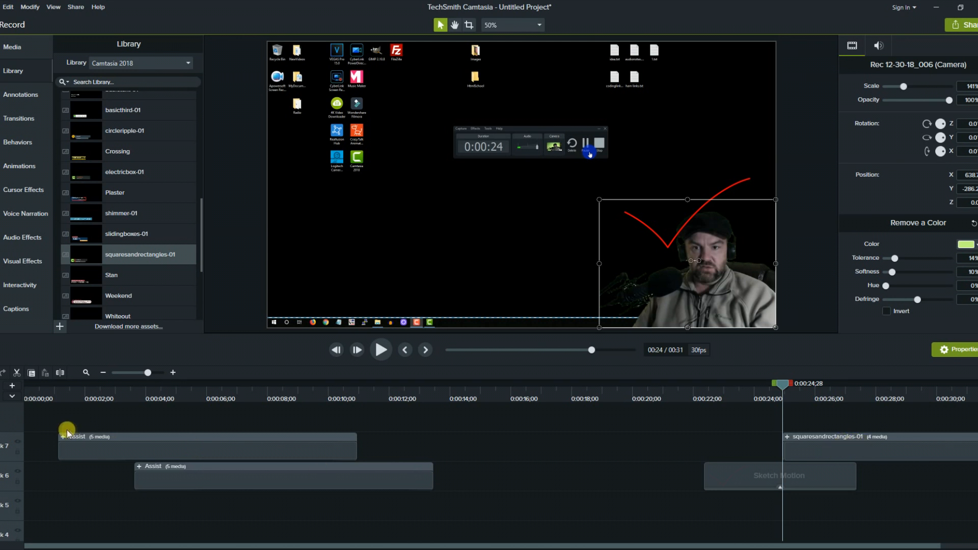
right_click(2, 414)
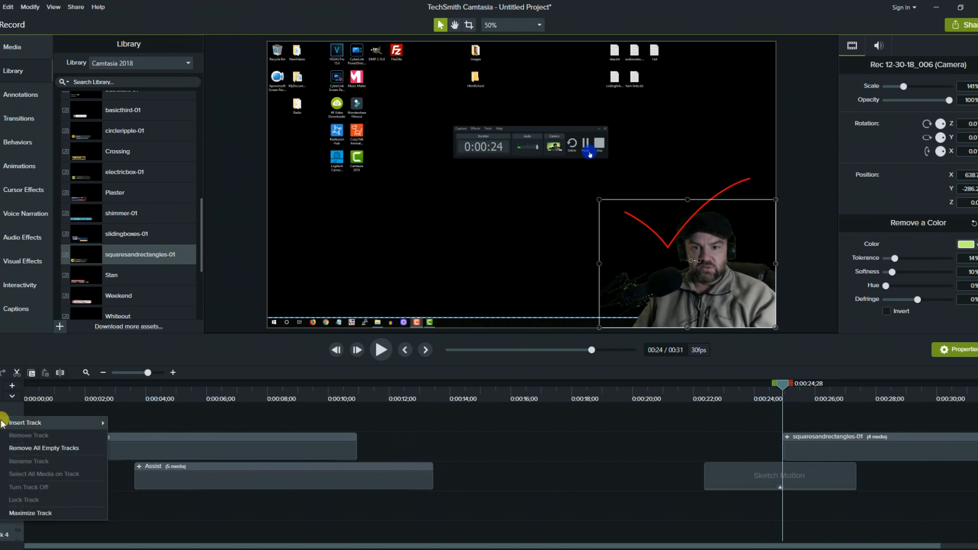
left_click(30, 451)
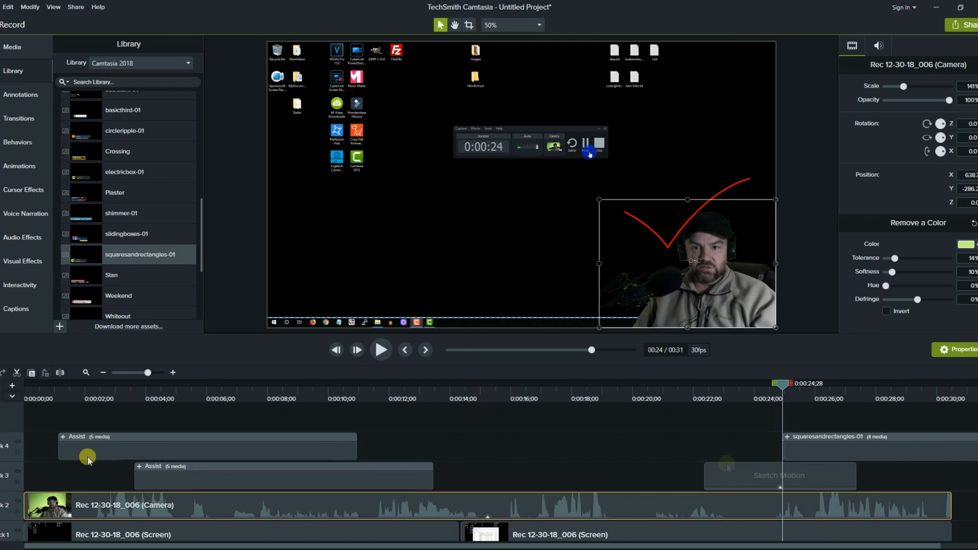
Delete the Sketch Motion check mark and the Assist groups on tracks 3 and 4, then remove empty tracks.
left_click(760, 482)
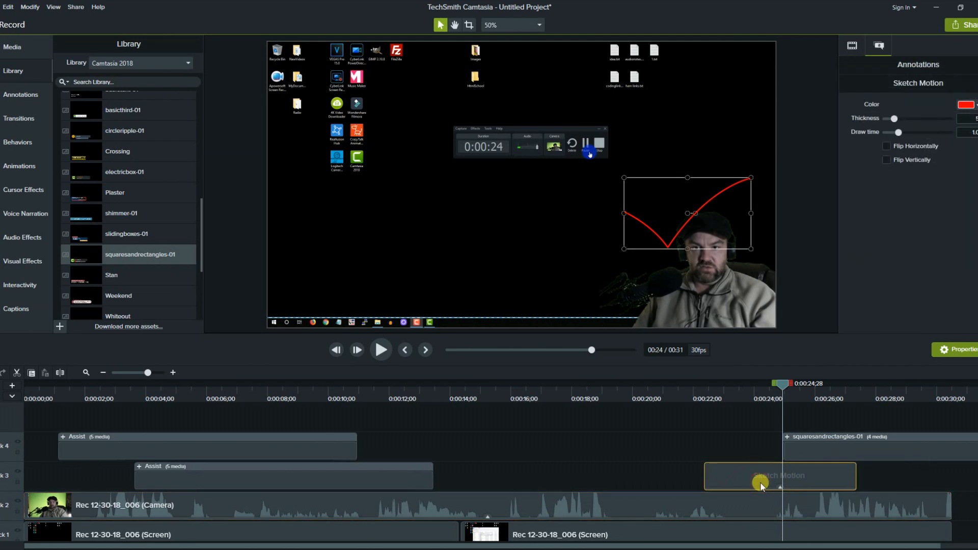
key("Delete")
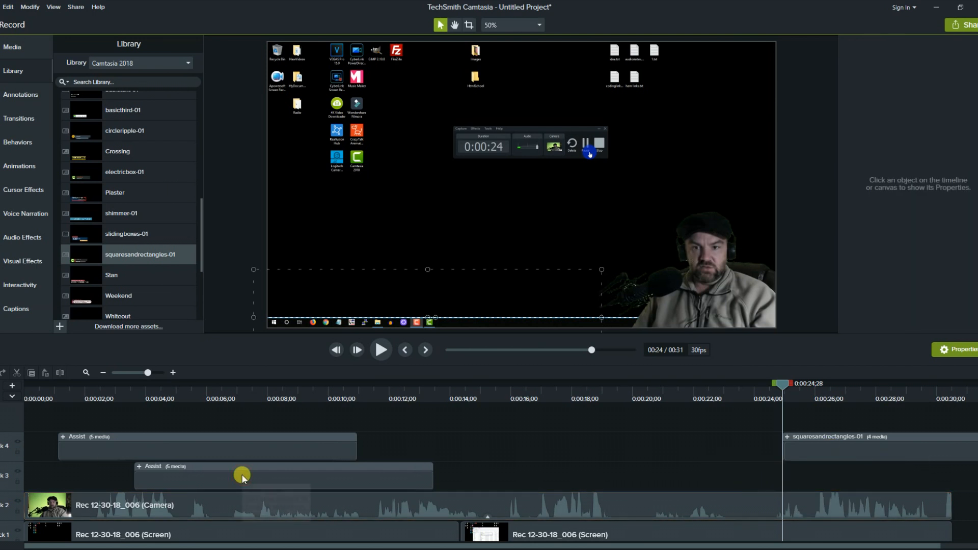
left_click(242, 474)
key("Delete")
left_click(228, 453)
key("Delete")
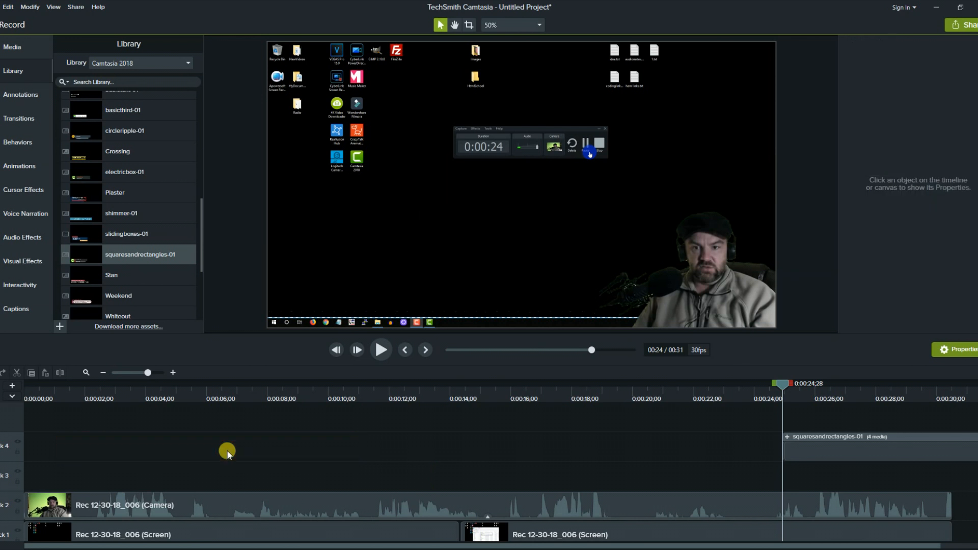
right_click(3, 422)
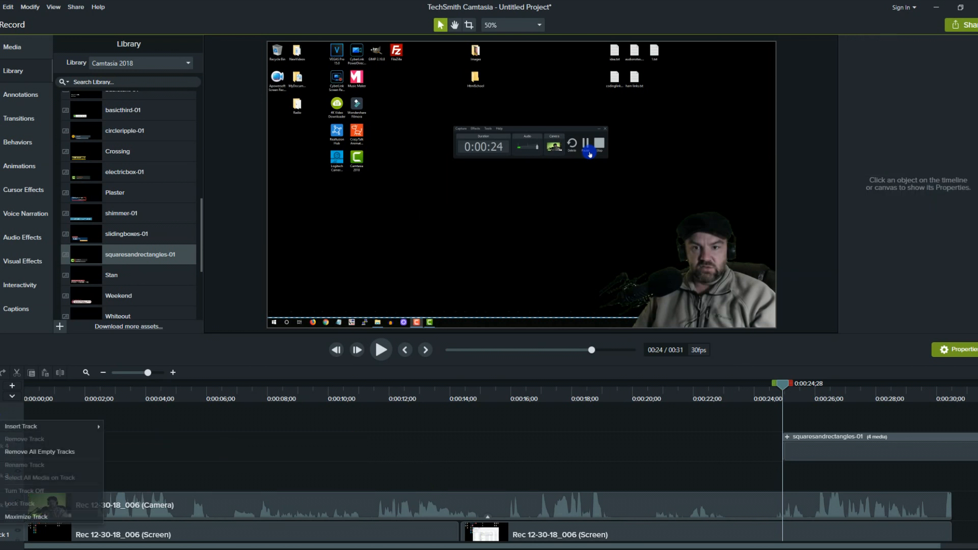
left_click(25, 452)
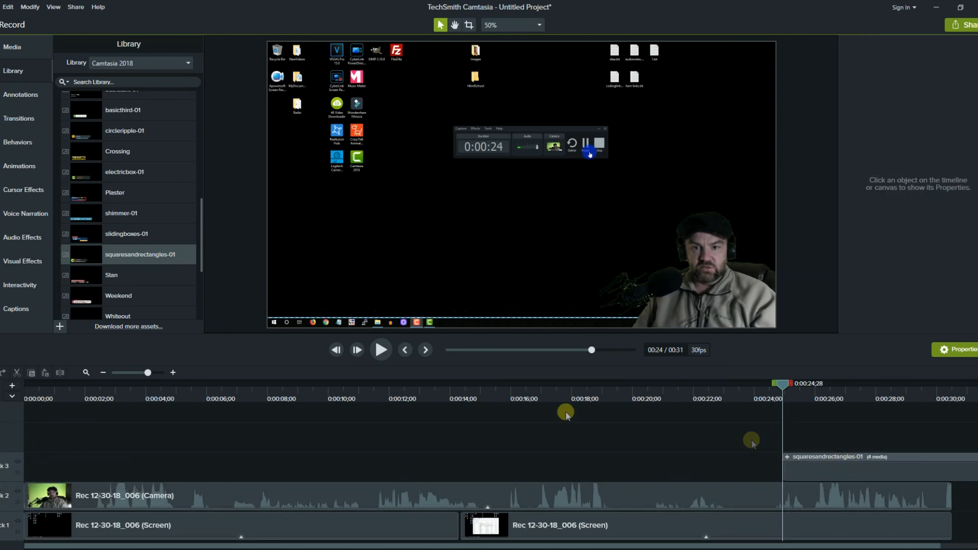
Move the squaresandrectangles-01 title group to start around 0:00:21.
left_click(859, 461)
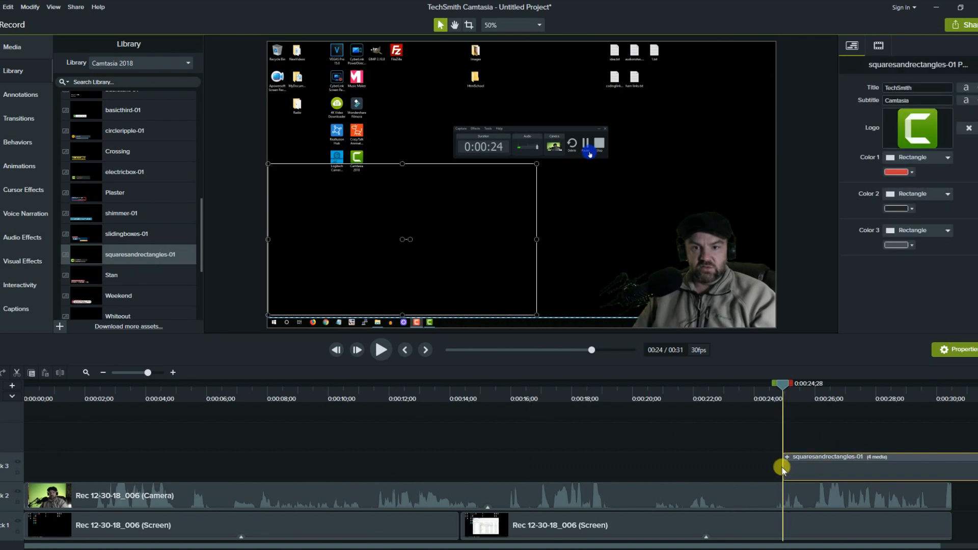
left_click_drag(840, 463, 717, 463)
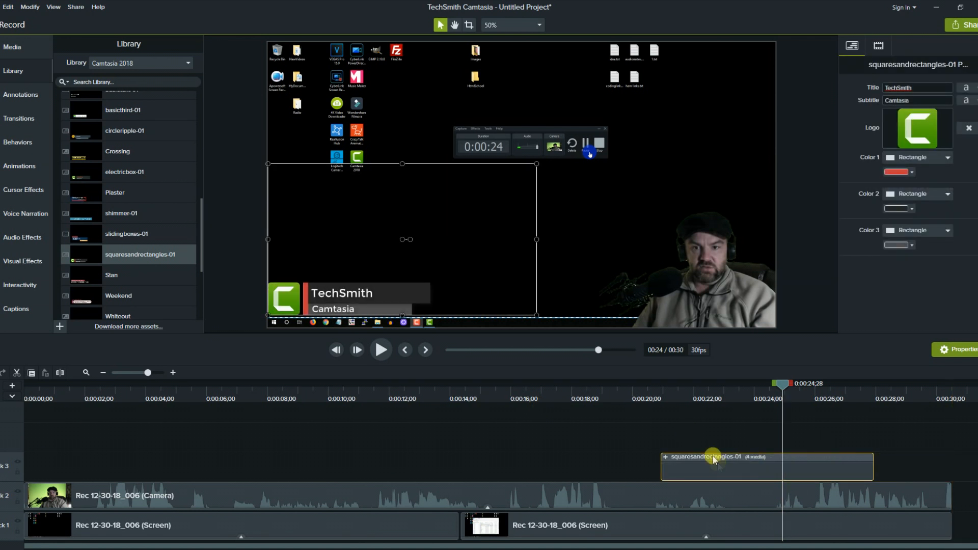
left_click(681, 422)
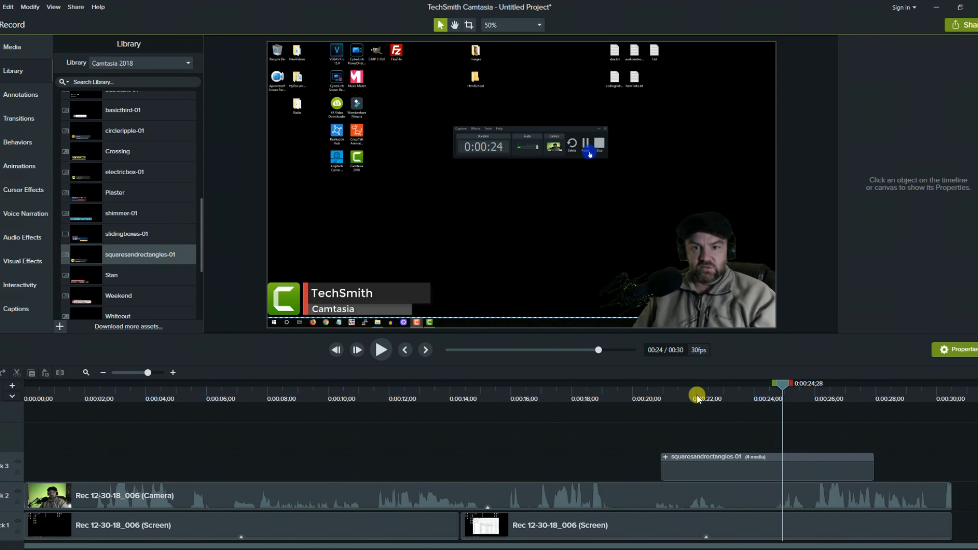
left_click(683, 382)
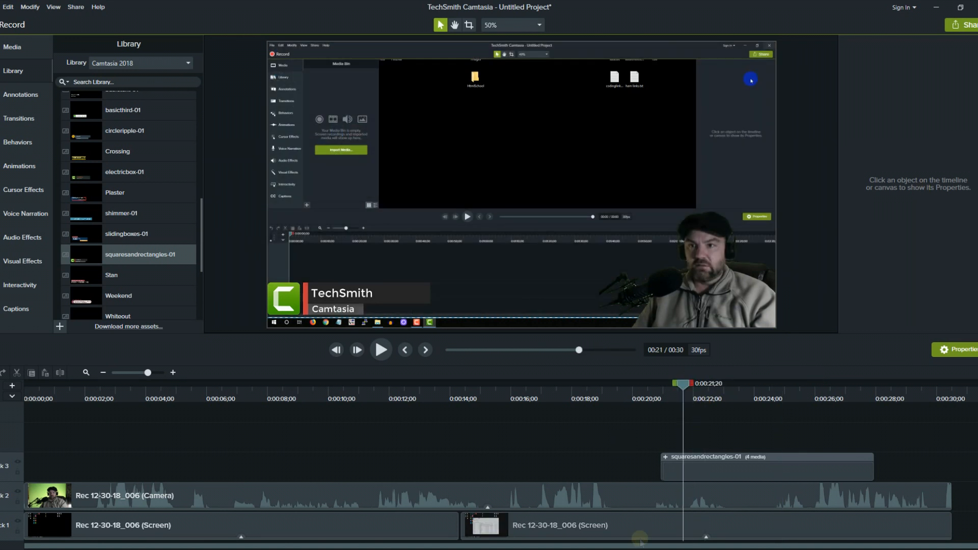
Replace the TechSmith title text with 'CodingIsForYOu' and preview it from about 0:20.
left_click(703, 472)
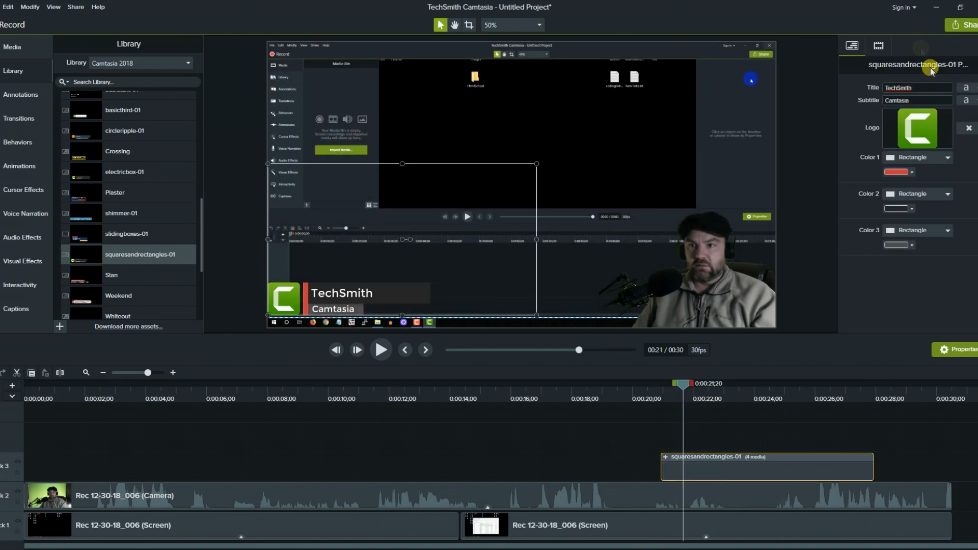
double_click(928, 87)
type("CodingIsForYOu")
key("shift+End")
key("Delete")
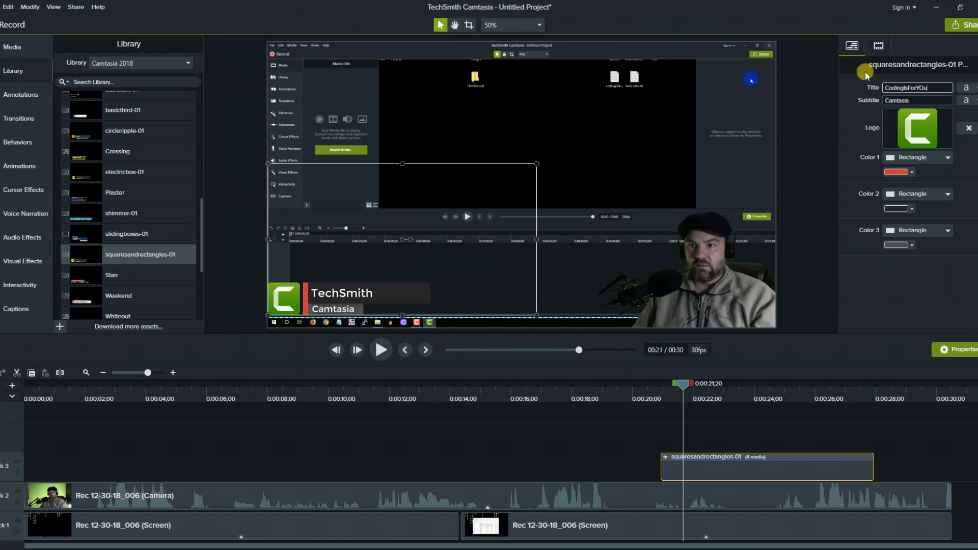
left_click(634, 383)
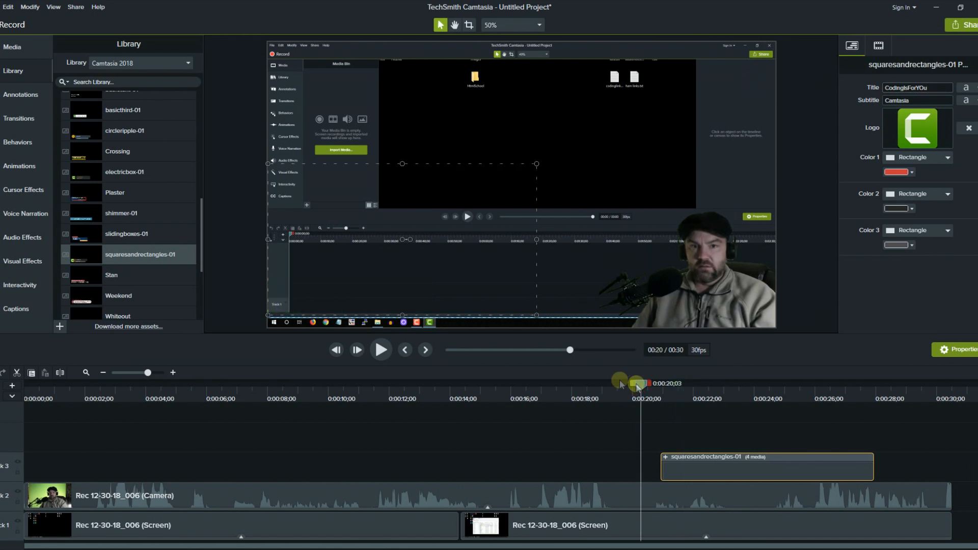
left_click(382, 352)
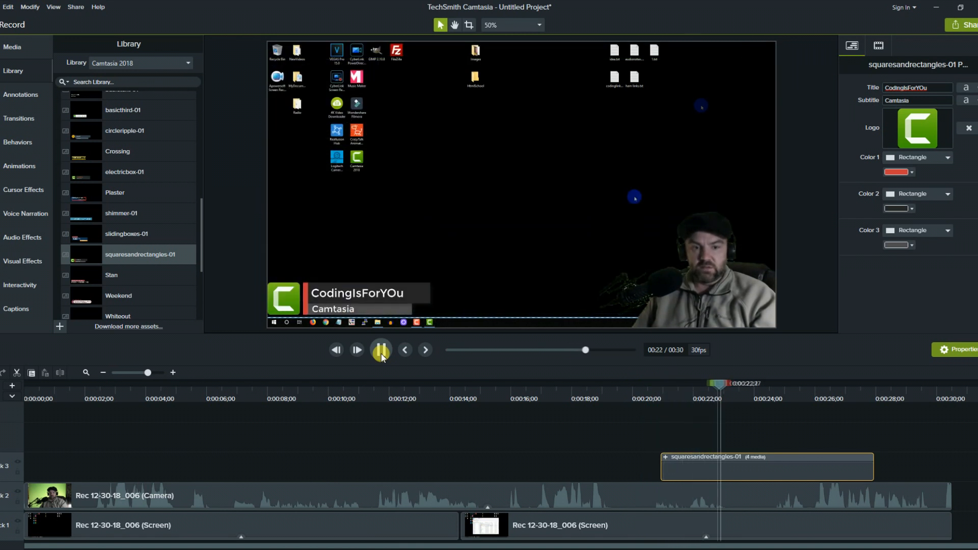
left_click(381, 354)
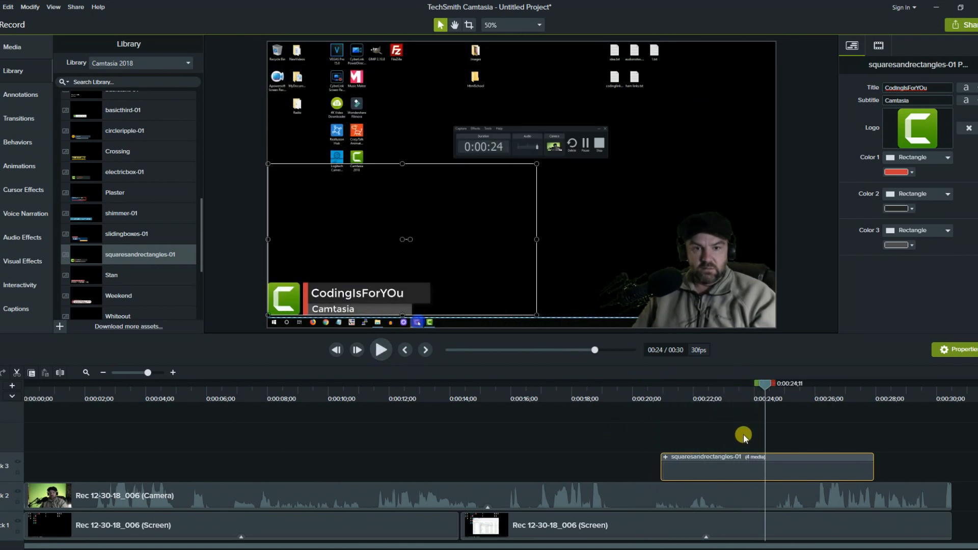
Enlarge the lower-third title on the video and preview it from about 0:20.
left_click(519, 296)
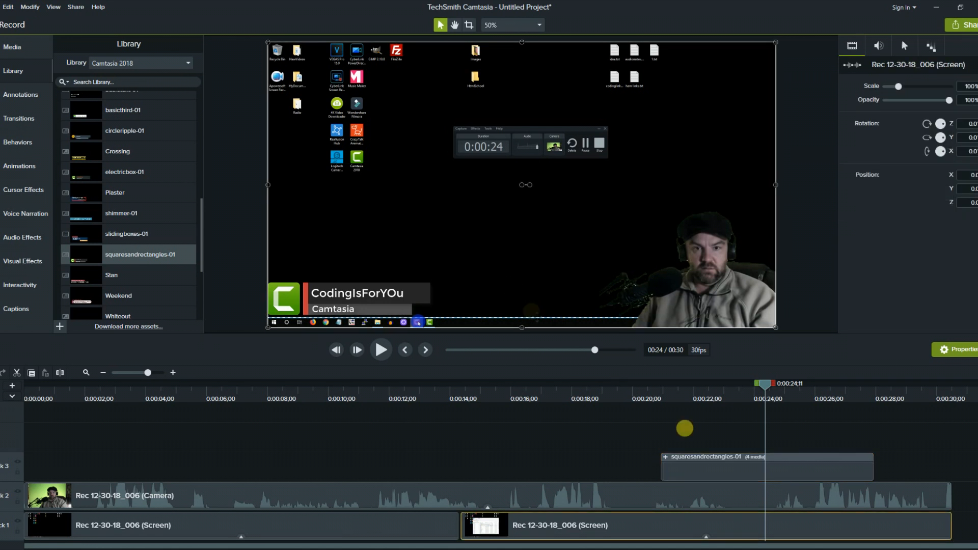
left_click(706, 455)
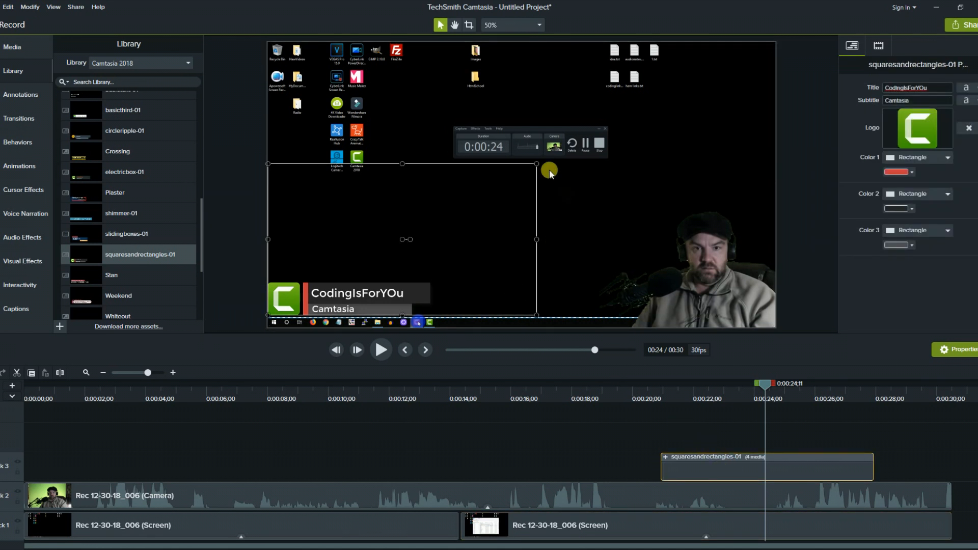
left_click_drag(541, 167, 674, 88)
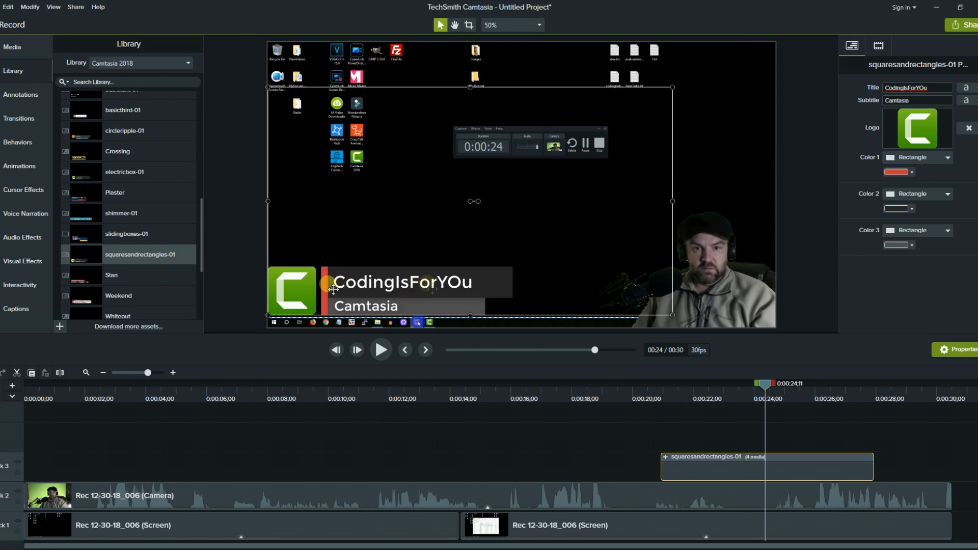
left_click(640, 383)
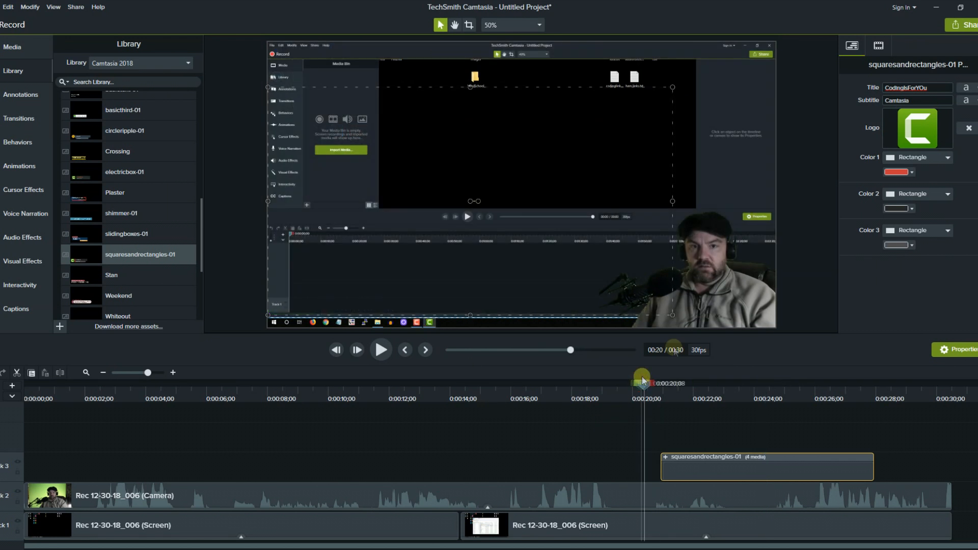
left_click(378, 354)
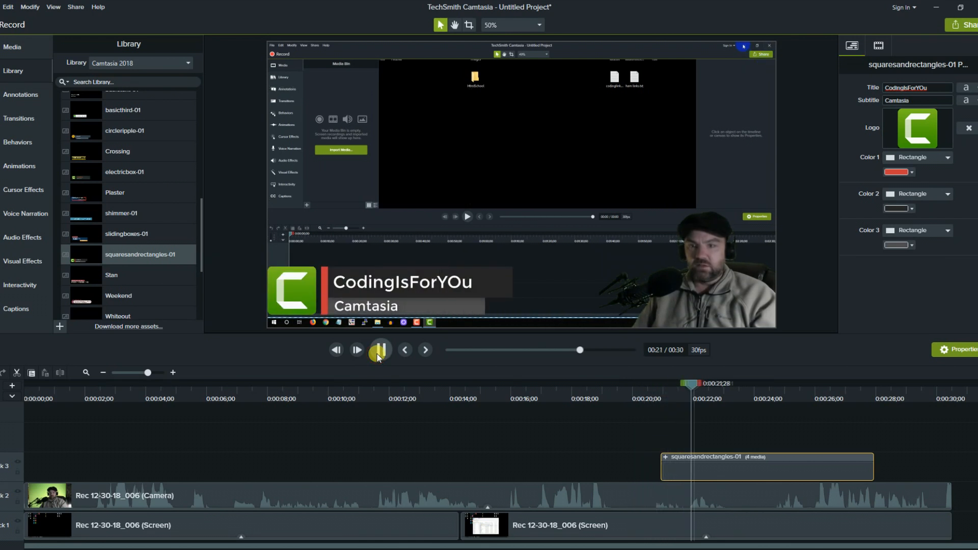
left_click(378, 354)
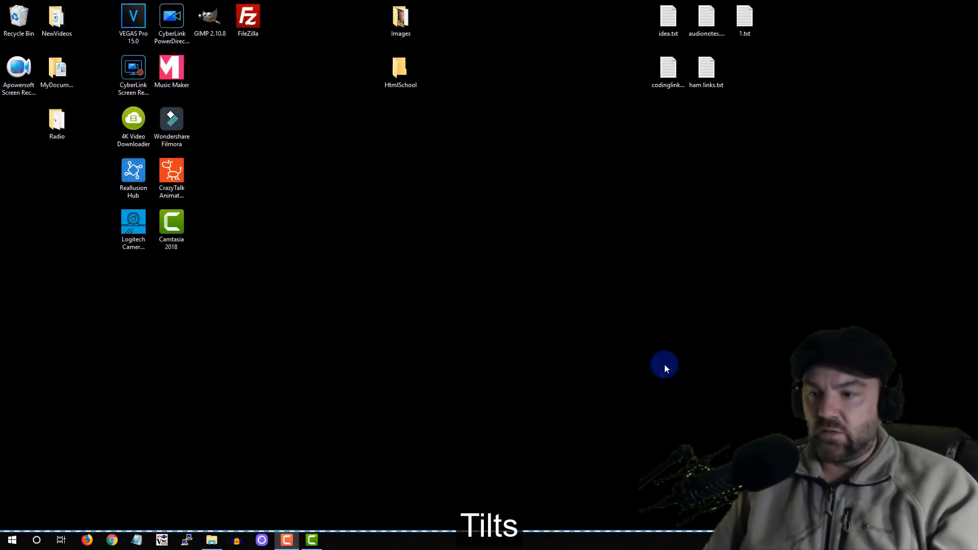
Watch the finished video in full-screen preview through to about 0:28.
left_click(668, 69)
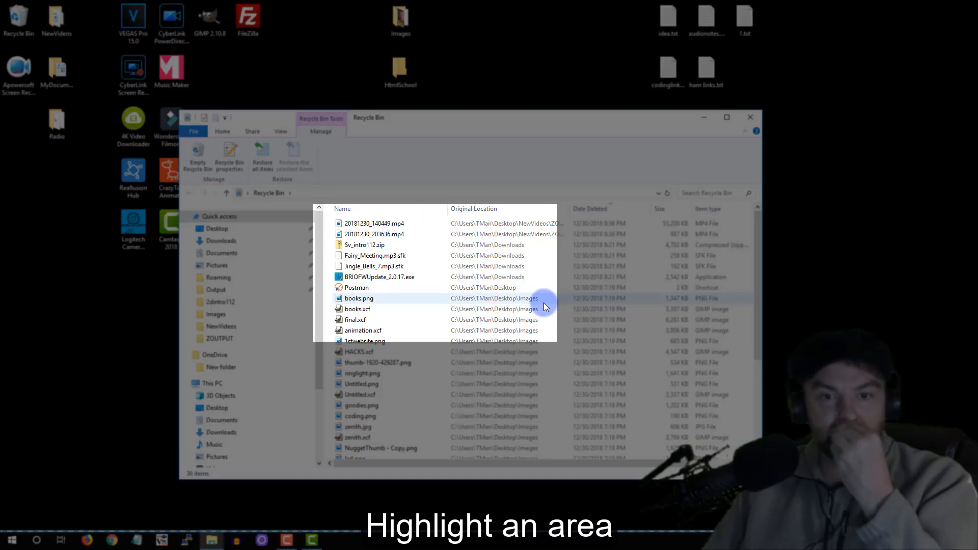
right_click(543, 303)
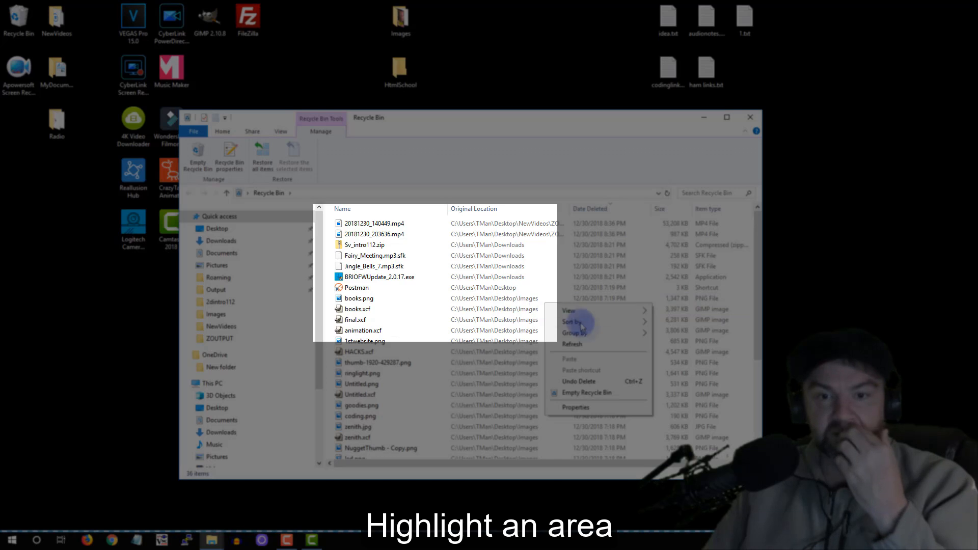
left_click(591, 392)
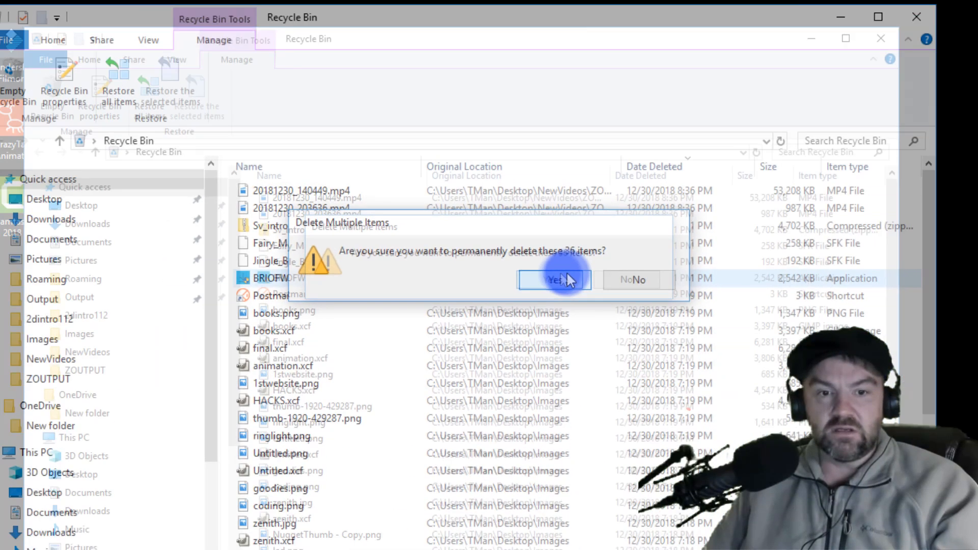
left_click(529, 278)
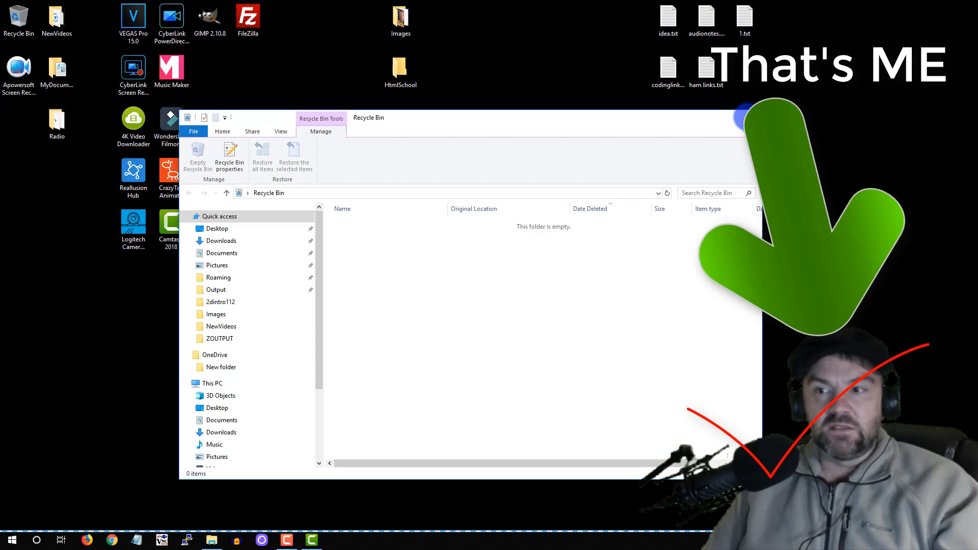
left_click(744, 116)
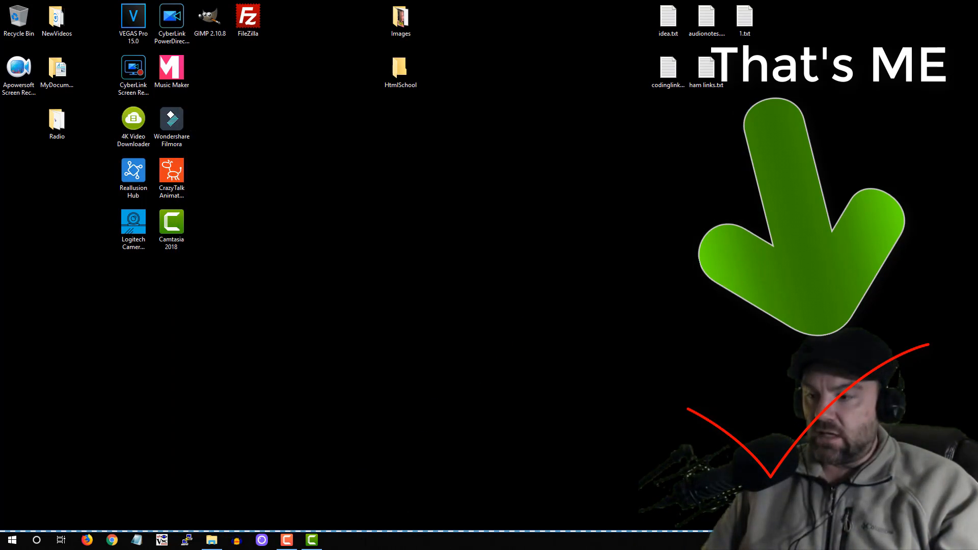
left_click(312, 540)
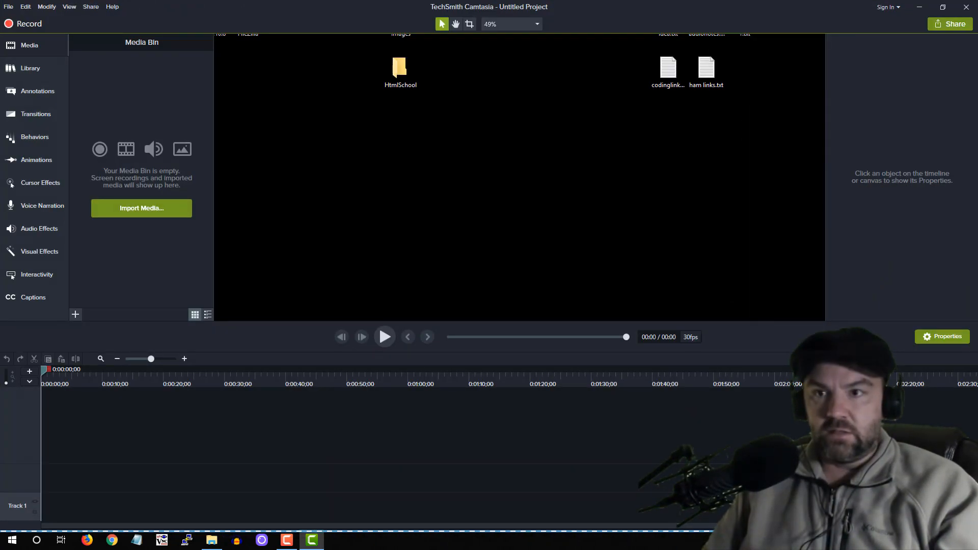
left_click(917, 7)
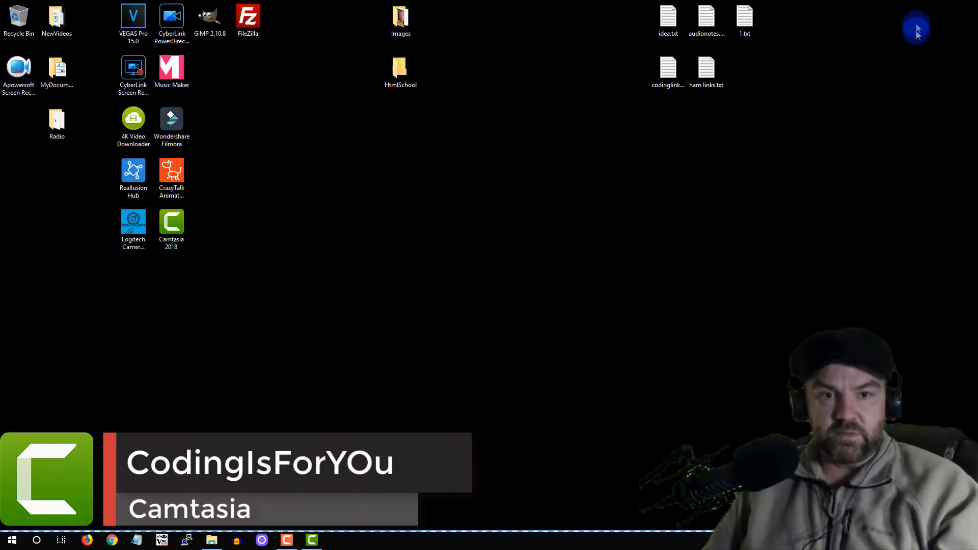
left_click(286, 541)
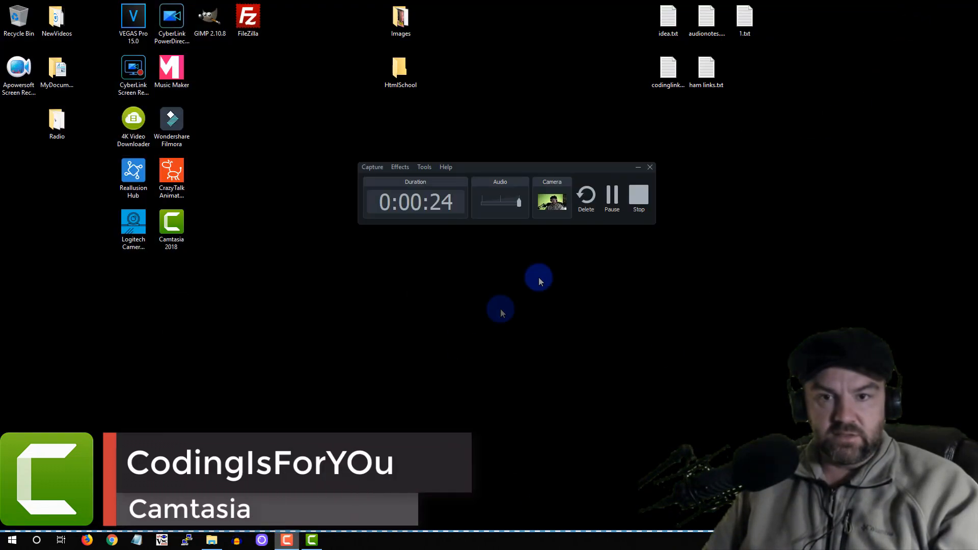
left_click_drag(574, 169, 652, 182)
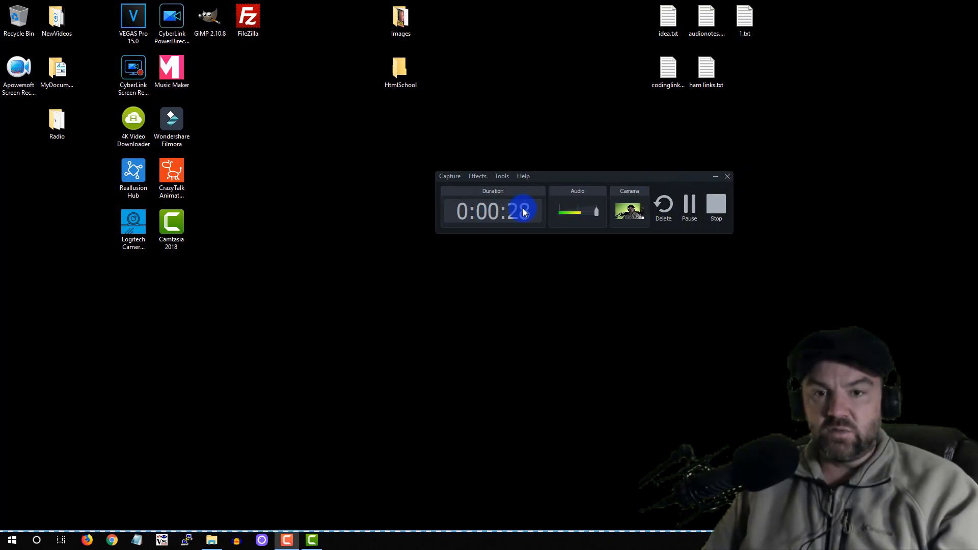